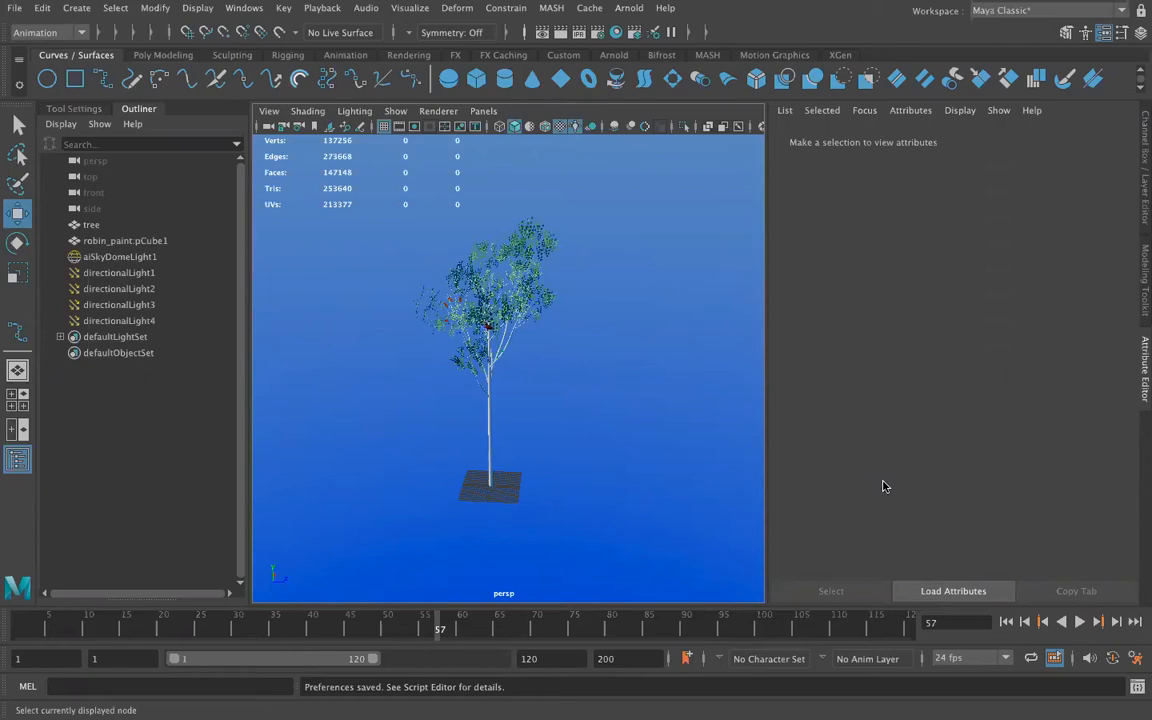
# Step: Select the tree mesh and examine its leaves and branches up close from several angles
pyautogui.keyDown('alt'); pyautogui.moveTo(422, 409); pyautogui.dragTo(553, 399); pyautogui.keyUp('alt')
pyautogui.scroll(10, 553, 399)
pyautogui.keyDown('alt'); pyautogui.moveTo(403, 402); pyautogui.dragTo(320, 458); pyautogui.keyUp('alt')
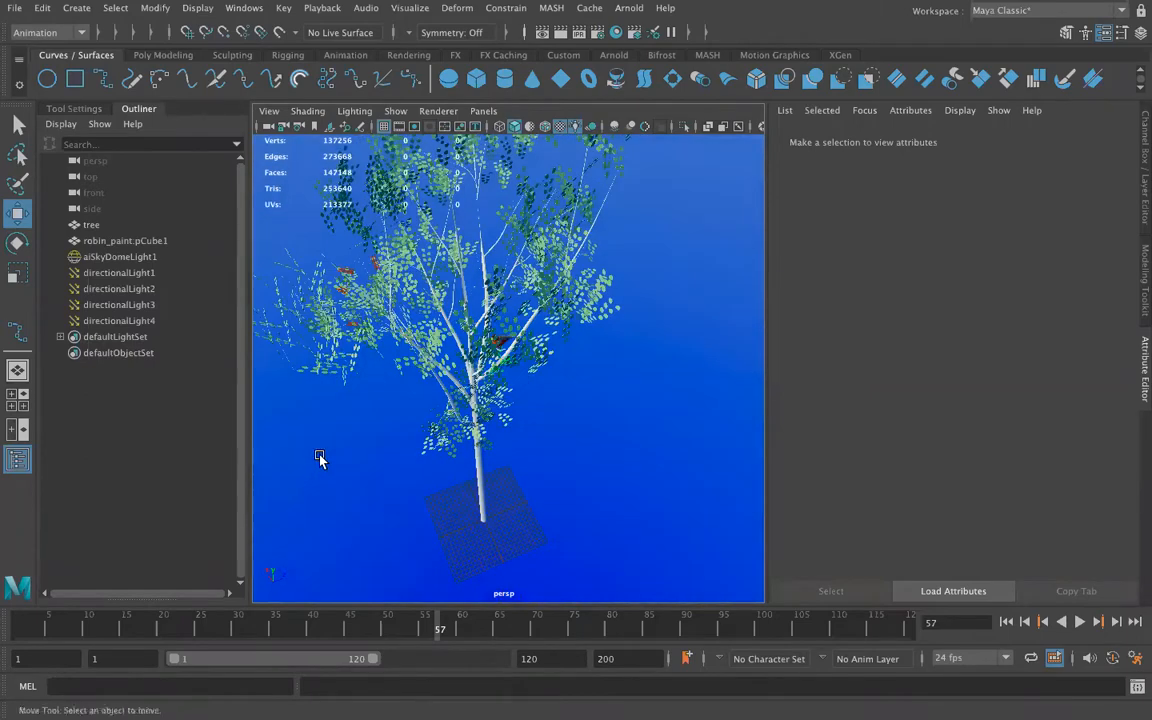
pyautogui.scroll(10, 355, 442)
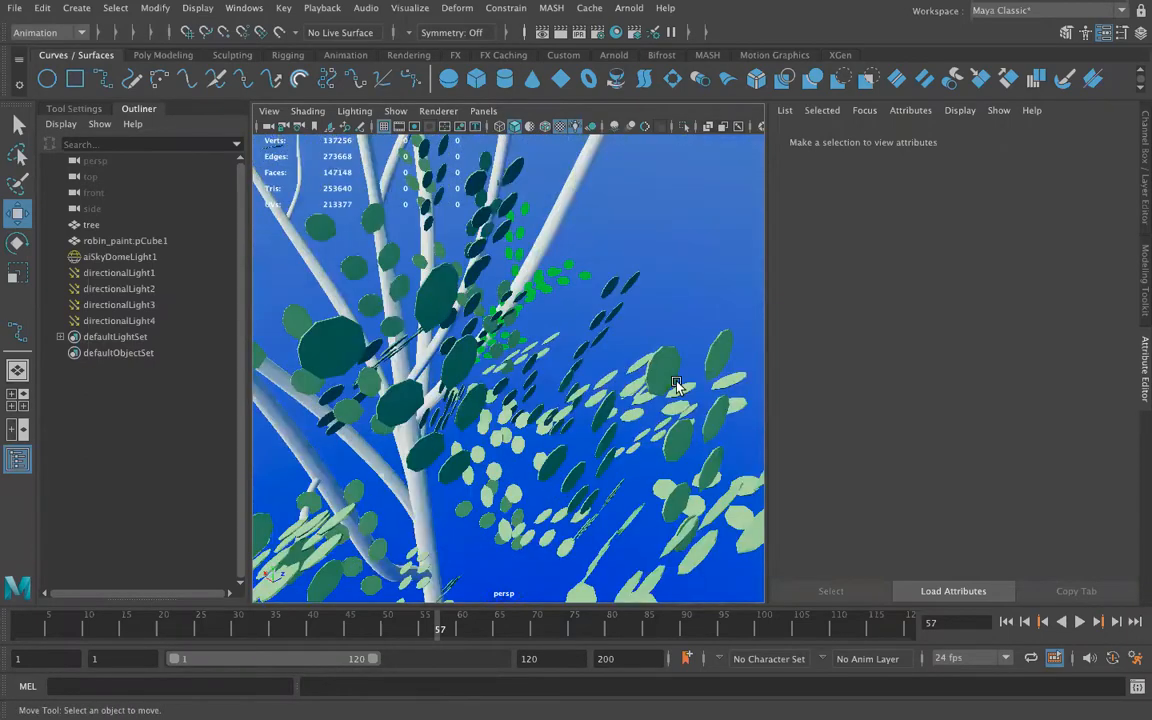
pyautogui.click(676, 385)
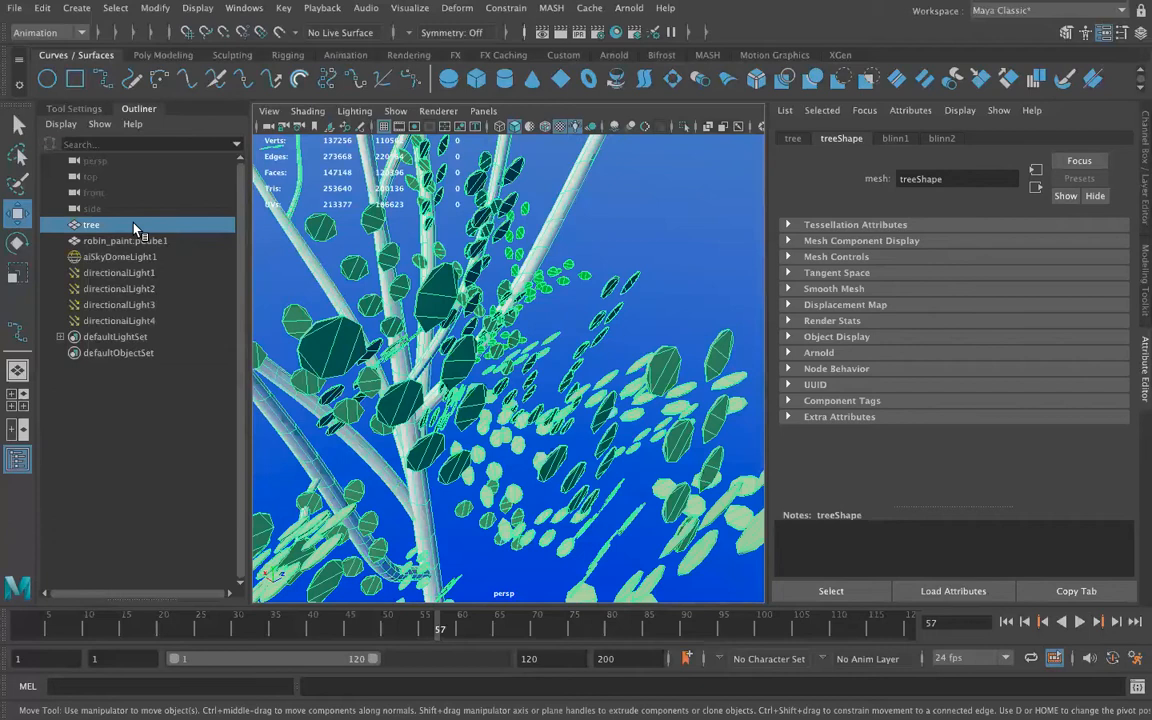
pyautogui.keyDown('alt'); pyautogui.moveTo(687, 401); pyautogui.dragTo(685, 460); pyautogui.keyUp('alt')
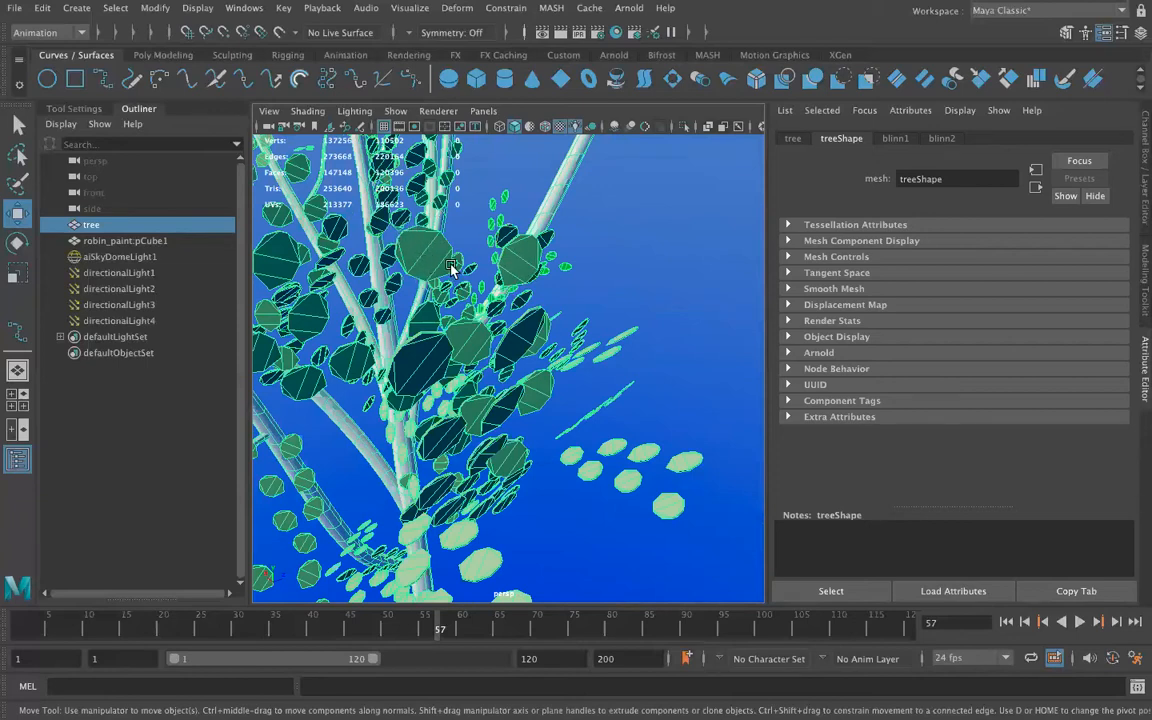
pyautogui.scroll(-2, 442, 270)
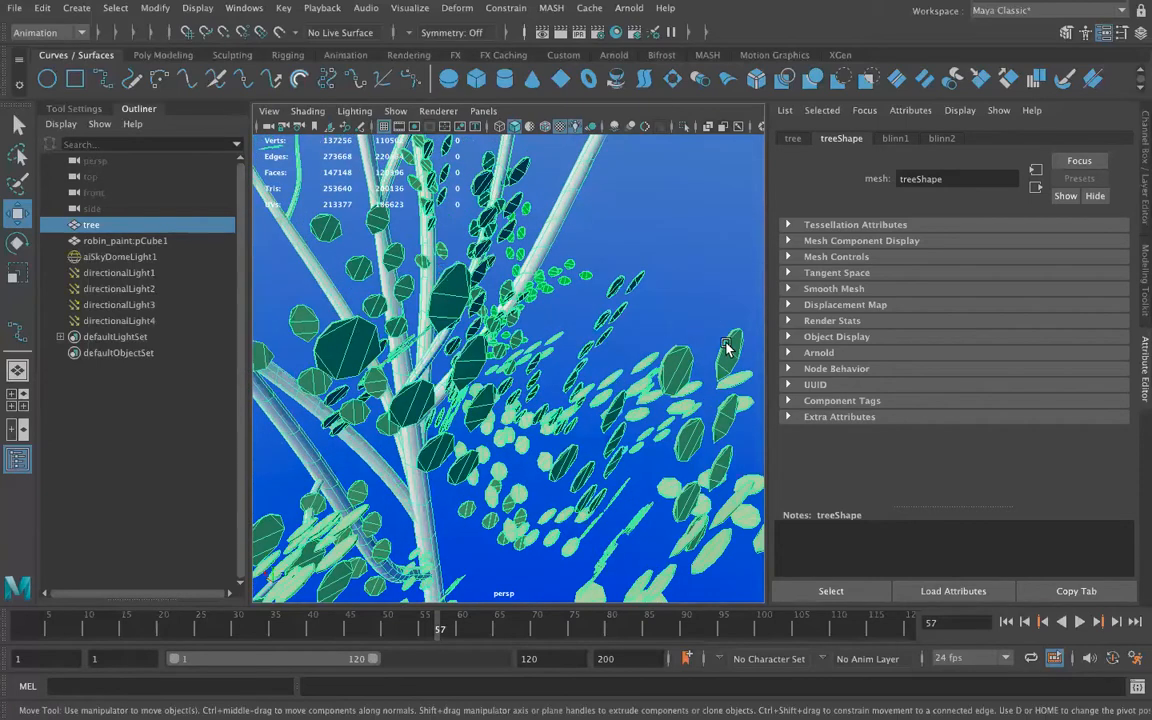
pyautogui.moveTo(430, 357)
pyautogui.keyDown('alt'); pyautogui.mouseDown()
pyautogui.moveTo(455, 383)
pyautogui.moveTo(445, 338)
pyautogui.mouseUp(); pyautogui.keyUp('alt')
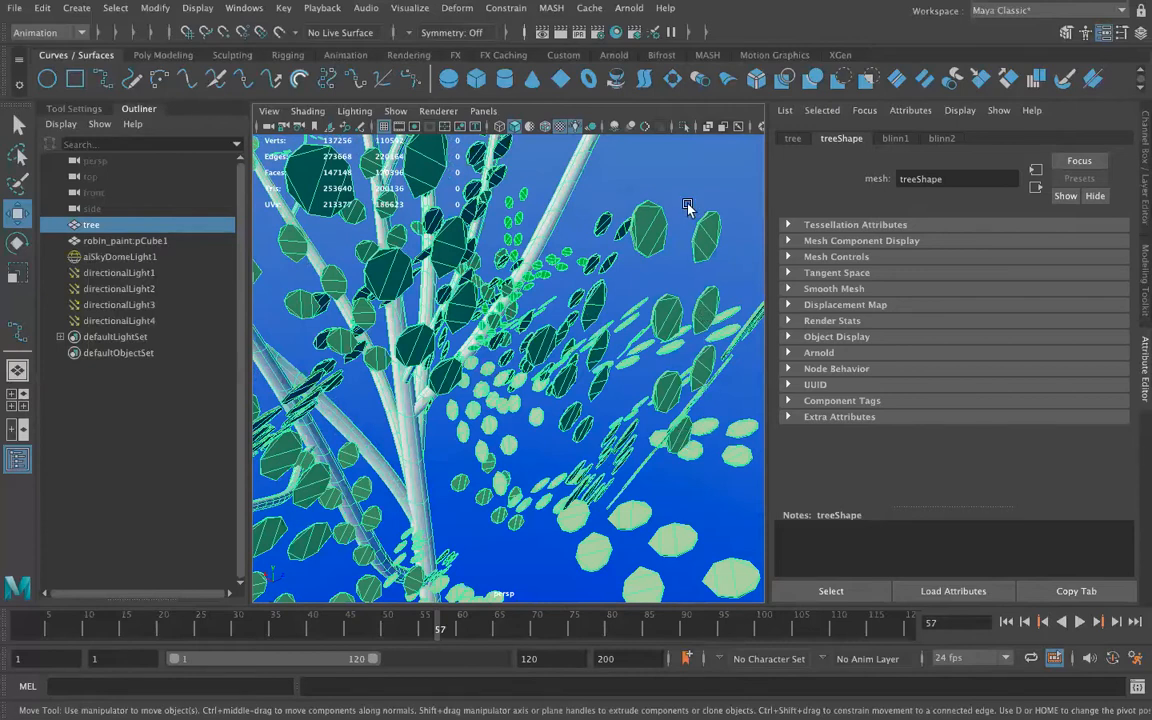
pyautogui.scroll(-3, 531, 377)
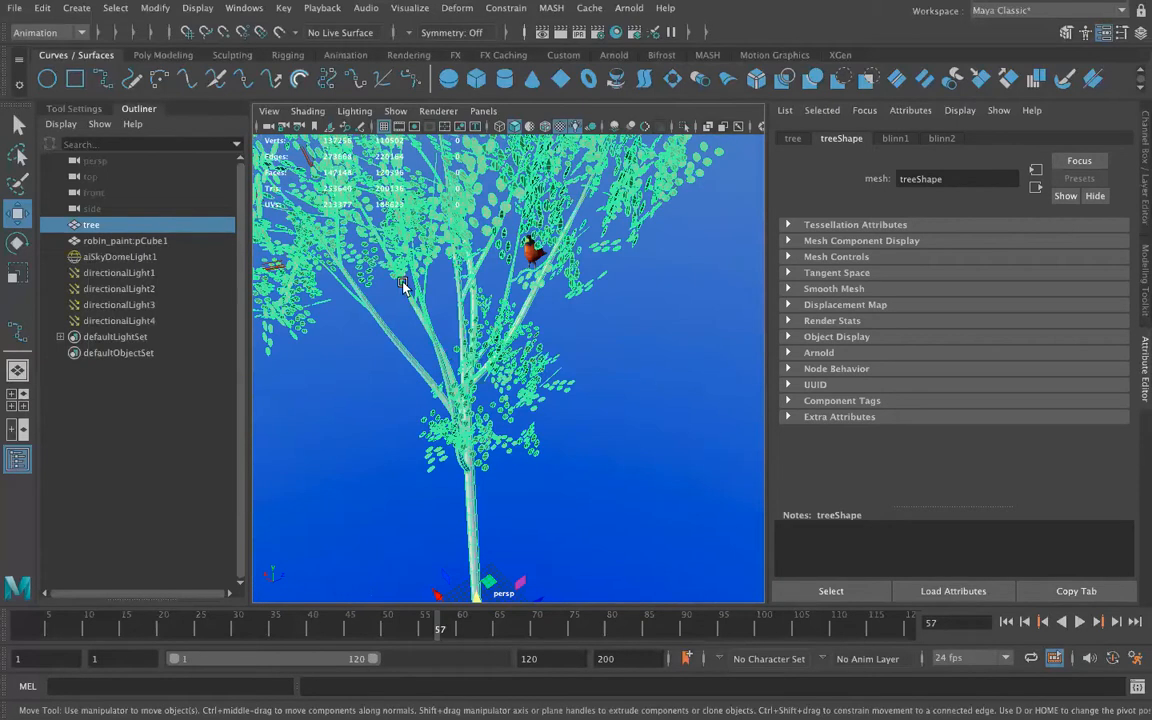
pyautogui.scroll(-3, 400, 320)
pyautogui.click(408, 420)
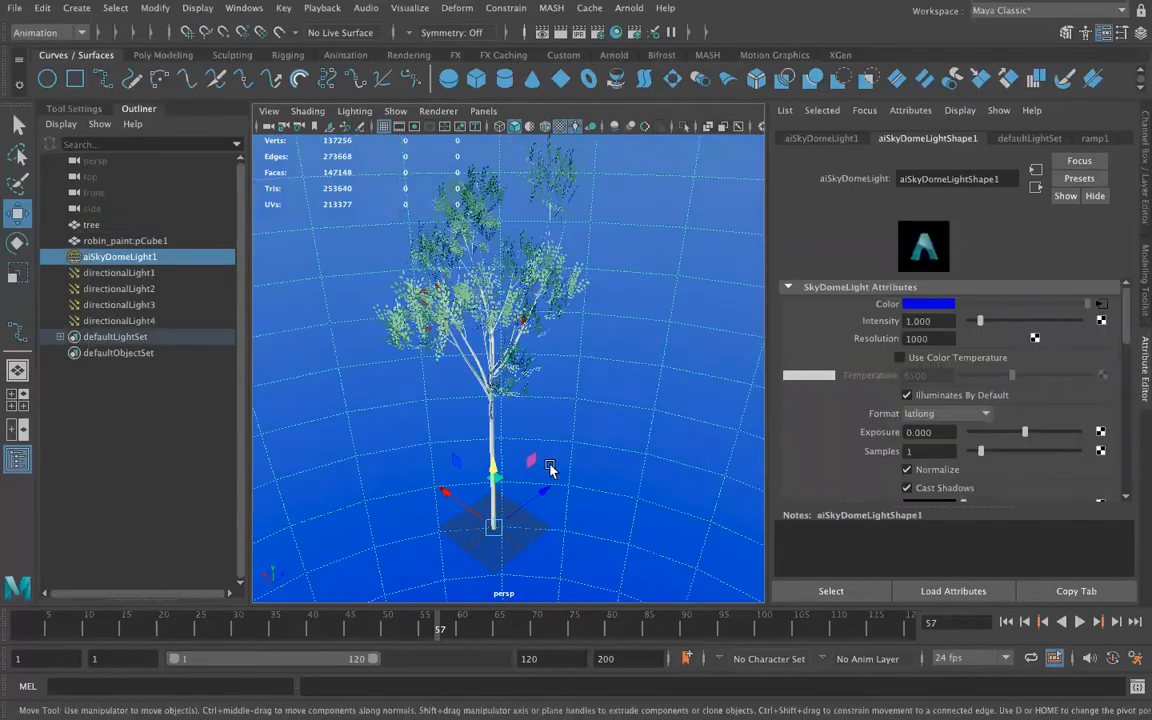
# Step: Select the tree and compare the attributes of its blinn1 and blinn2 materials
pyautogui.click(91, 225)
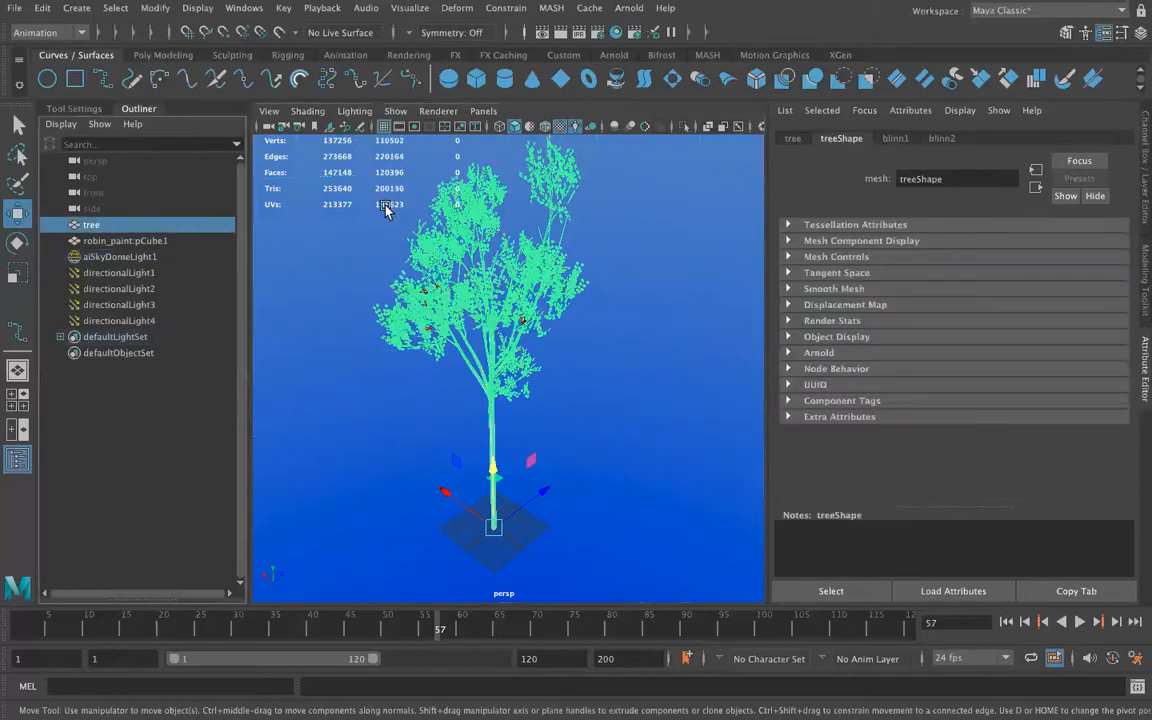
pyautogui.click(895, 138)
pyautogui.click(940, 139)
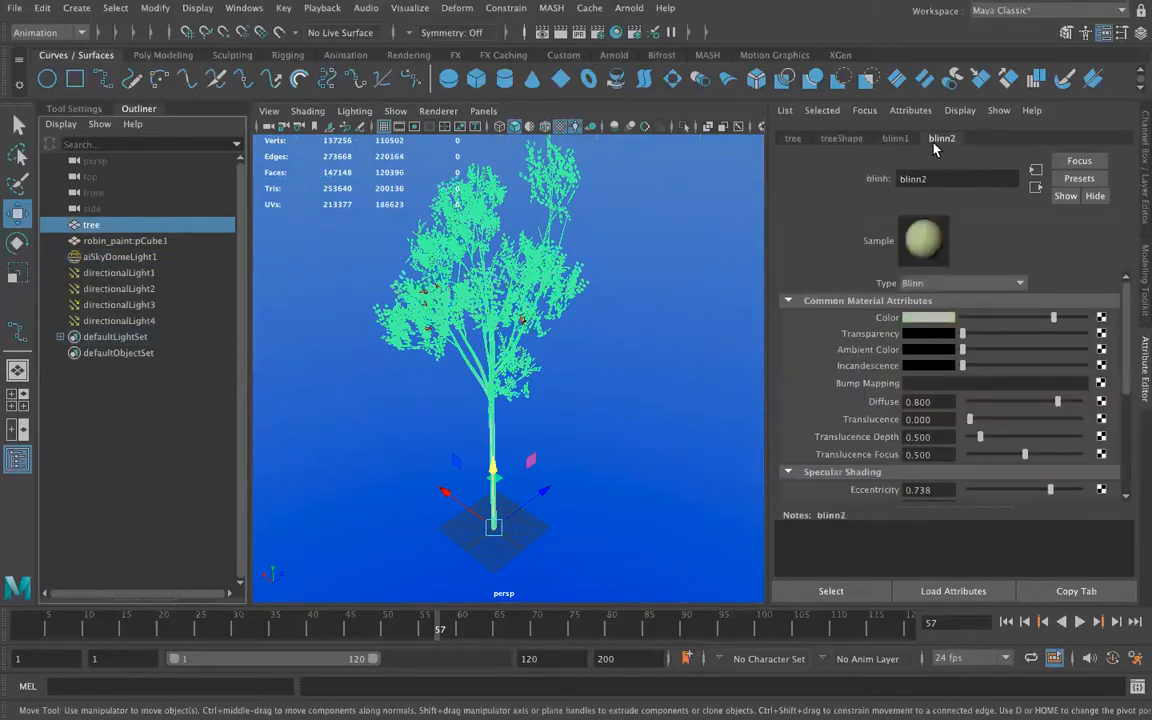
pyautogui.click(895, 138)
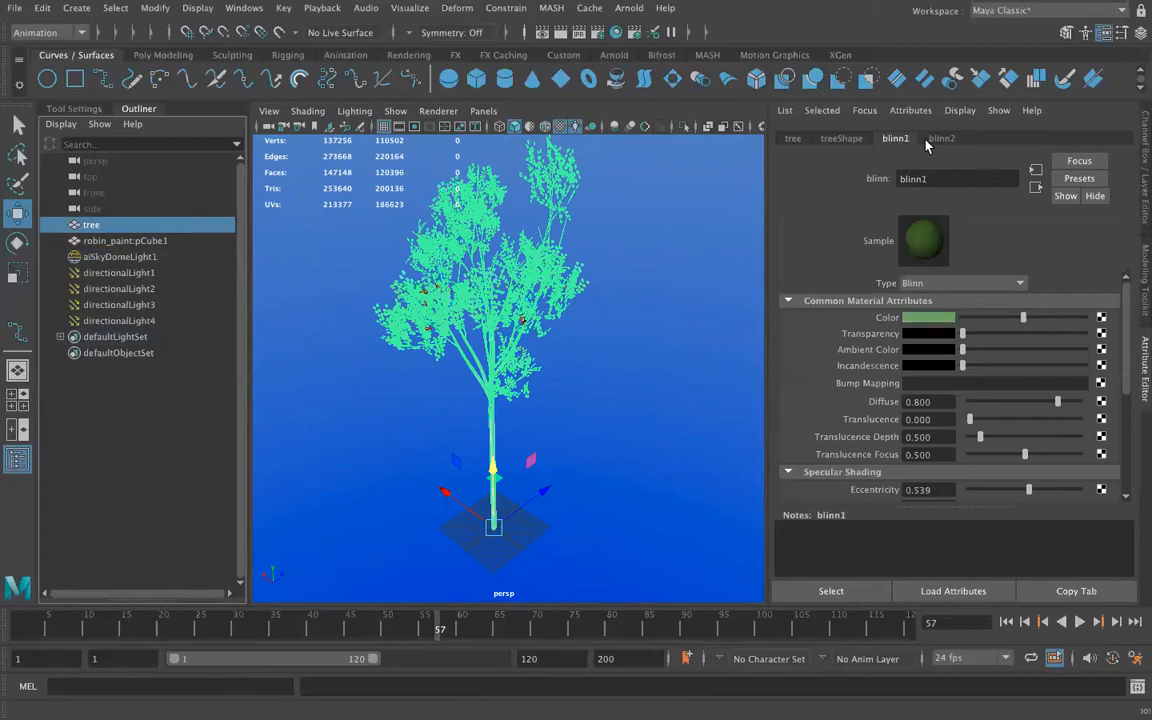
pyautogui.click(932, 140)
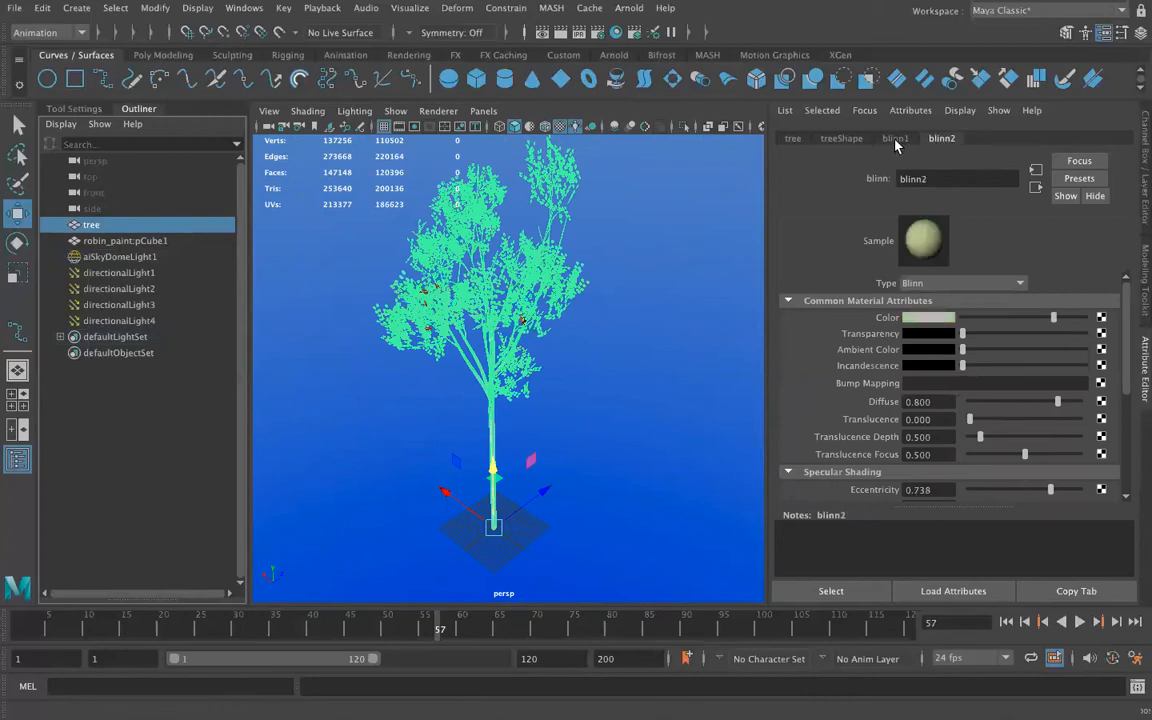
pyautogui.click(896, 140)
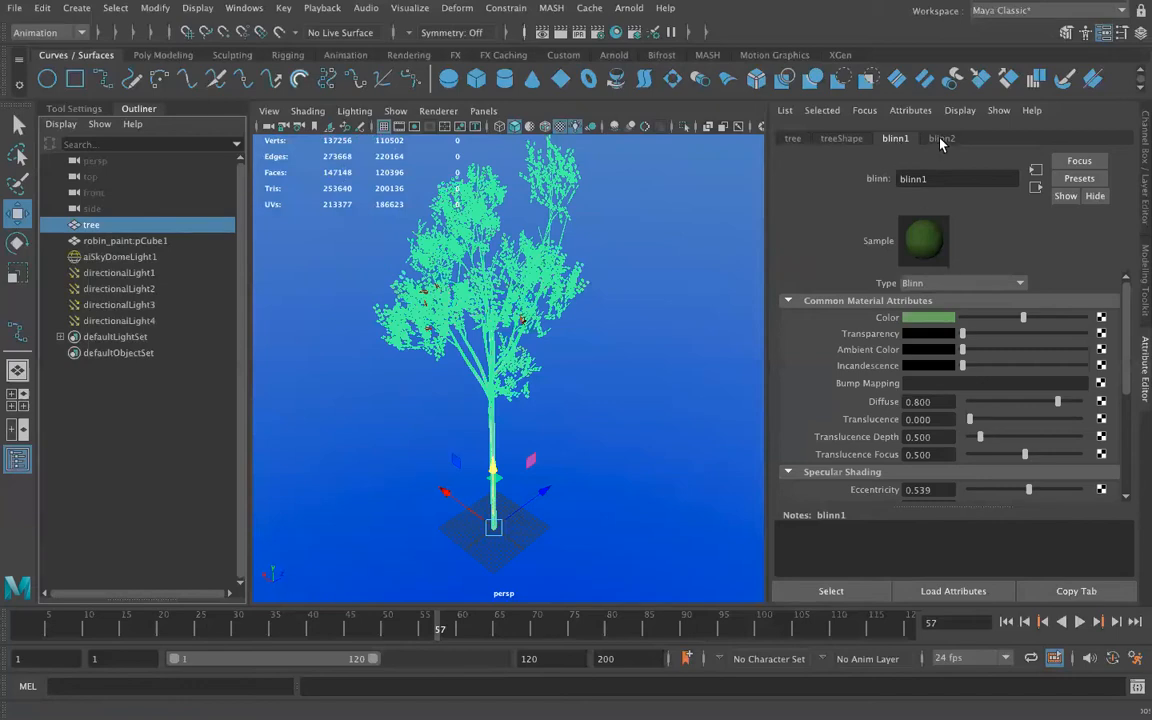
pyautogui.click(940, 140)
# Step: Examine the tree's trunk and main branches up close, from the lowest leaves to the whole tree
pyautogui.scroll(5, 514, 419)
pyautogui.scroll(5, 457, 505)
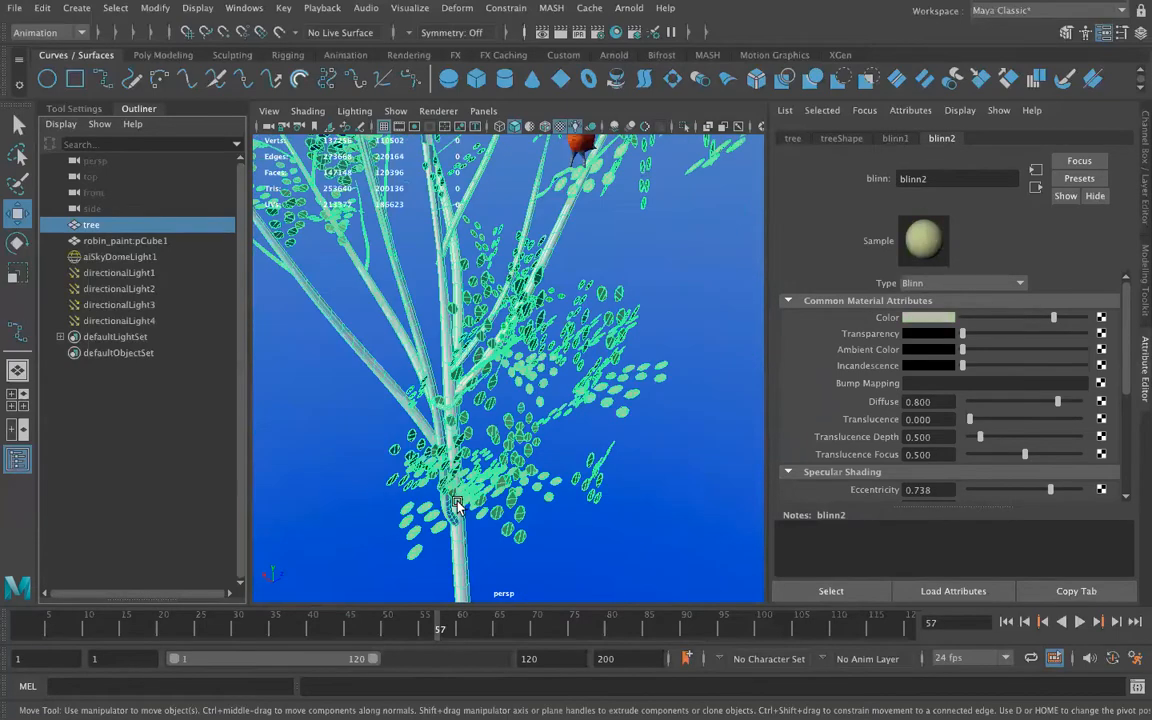
pyautogui.keyDown('alt'); pyautogui.moveTo(442, 524); pyautogui.dragTo(571, 329); pyautogui.keyUp('alt')
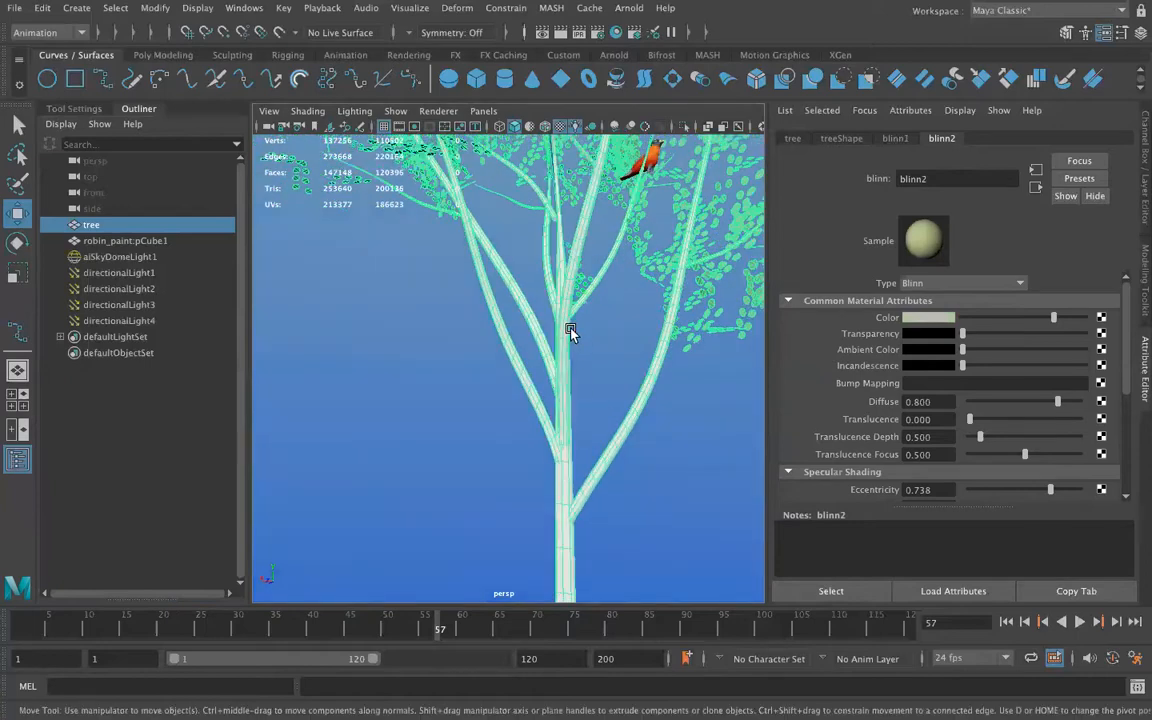
pyautogui.click(474, 437)
pyautogui.scroll(-10, 480, 437)
pyautogui.keyDown('alt'); pyautogui.moveTo(638, 432); pyautogui.dragTo(230, 317); pyautogui.keyUp('alt')
# Step: Select the robin_paint:pCube1 mesh and view the bird up close on its branch
pyautogui.click(138, 241)
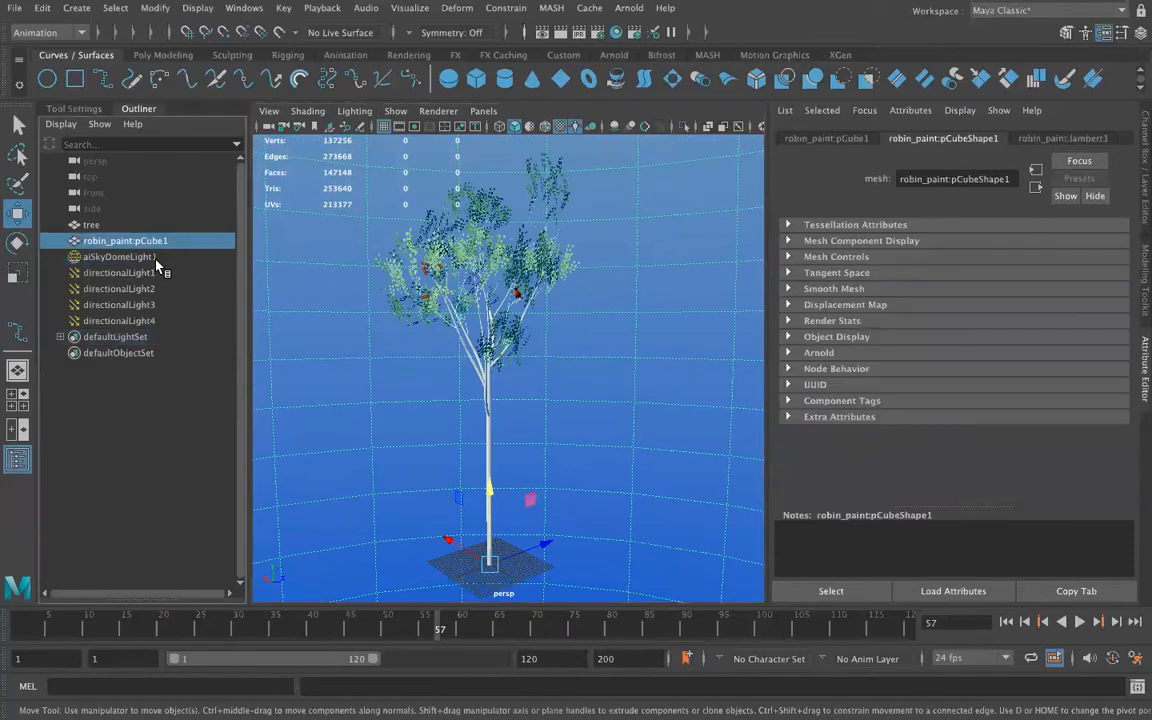
pyautogui.scroll(3, 500, 287)
pyautogui.scroll(5, 500, 287)
pyautogui.keyDown('alt'); pyautogui.moveTo(447, 253); pyautogui.dragTo(142, 104); pyautogui.keyUp('alt')
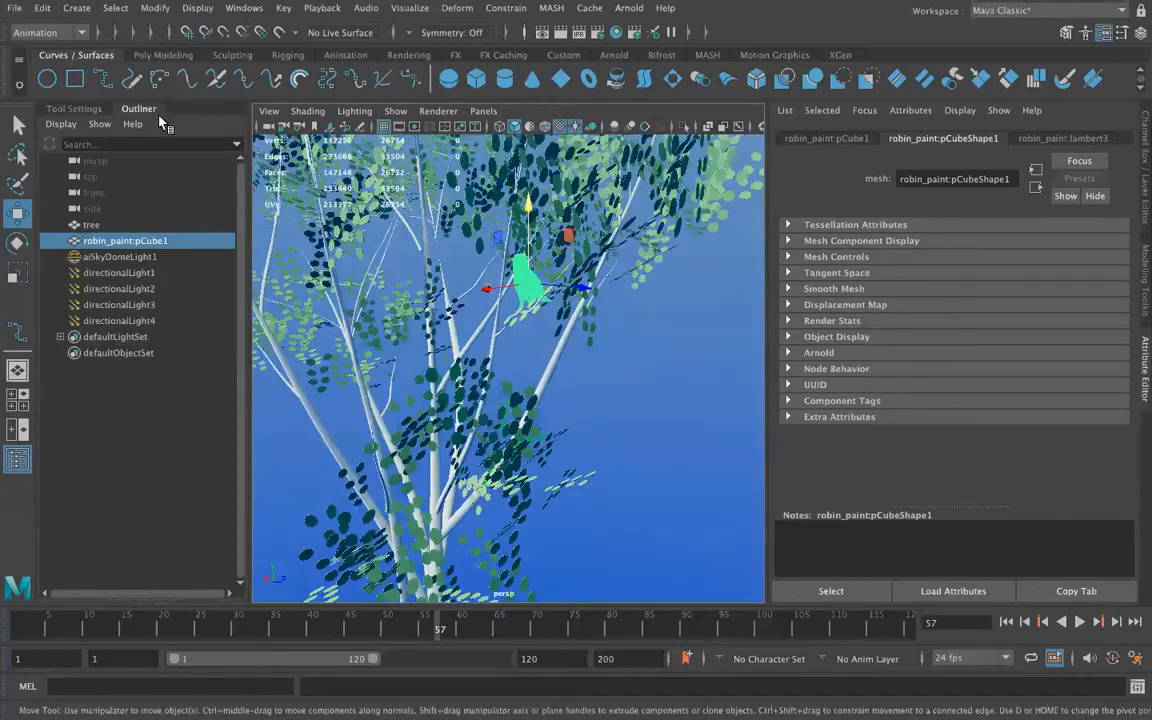
pyautogui.click(18, 12)
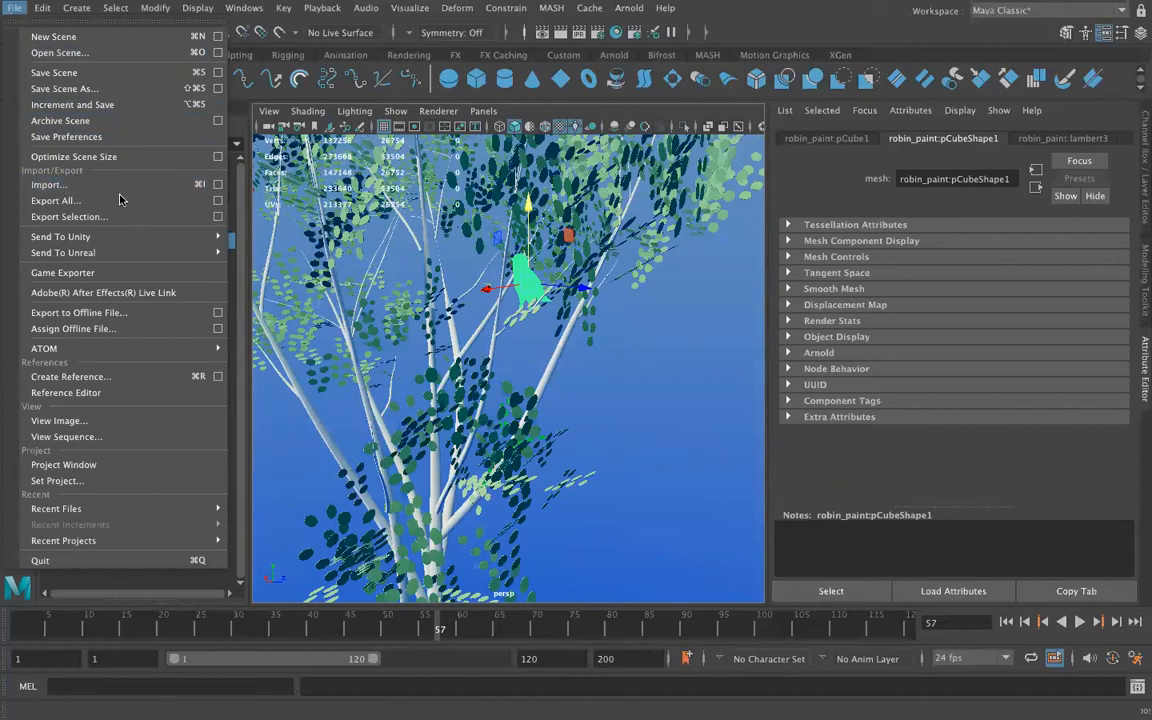
pyautogui.click(679, 378)
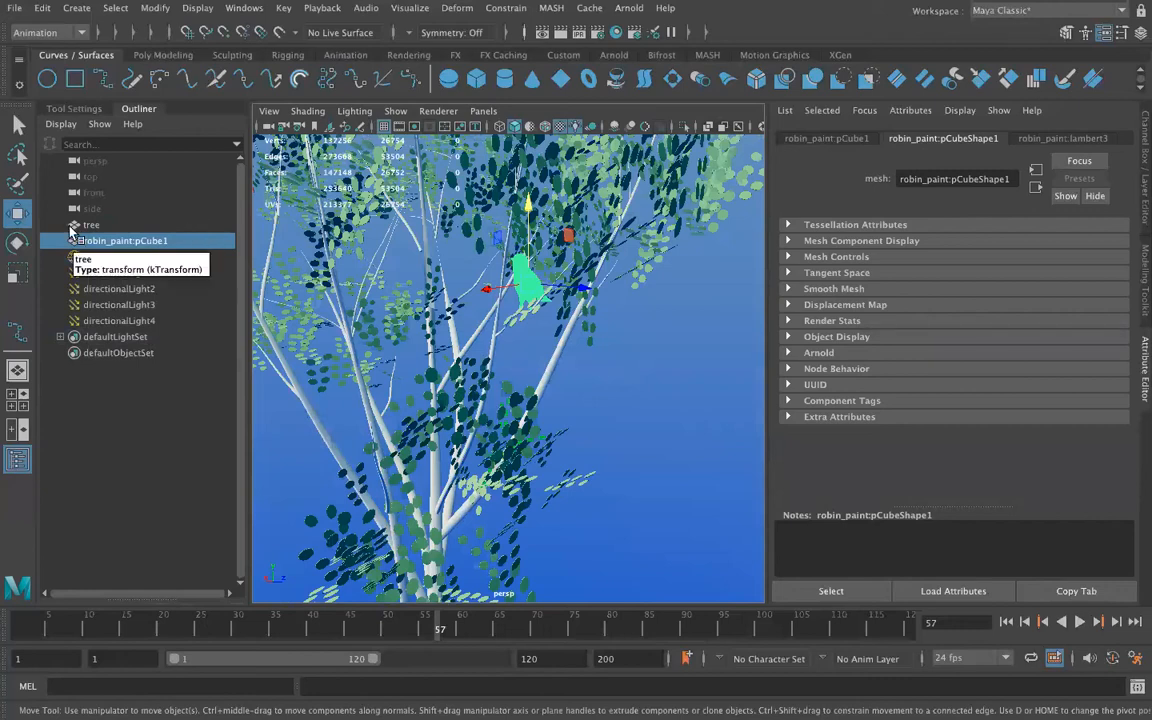
# Step: Open the color texture of the robin's lambert3 material and check the folder path of its image file
pyautogui.click(1085, 139)
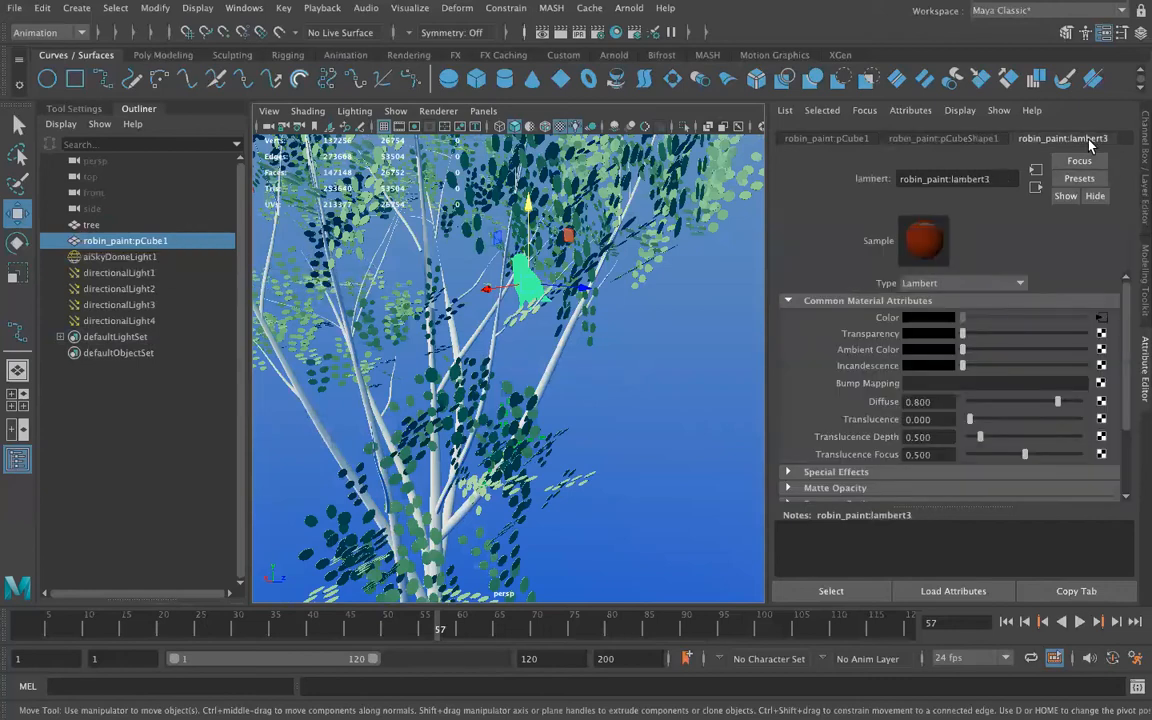
pyautogui.click(1100, 319)
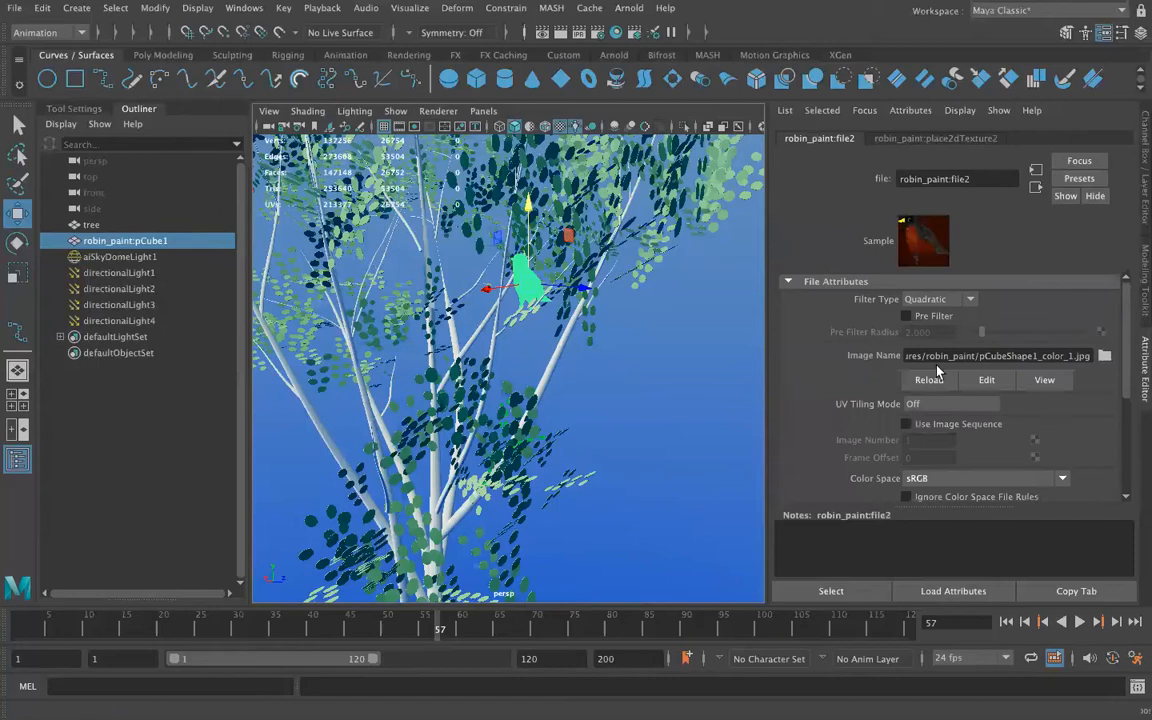
pyautogui.moveTo(1001, 358); pyautogui.dragTo(1061, 360)
pyautogui.click(1001, 355)
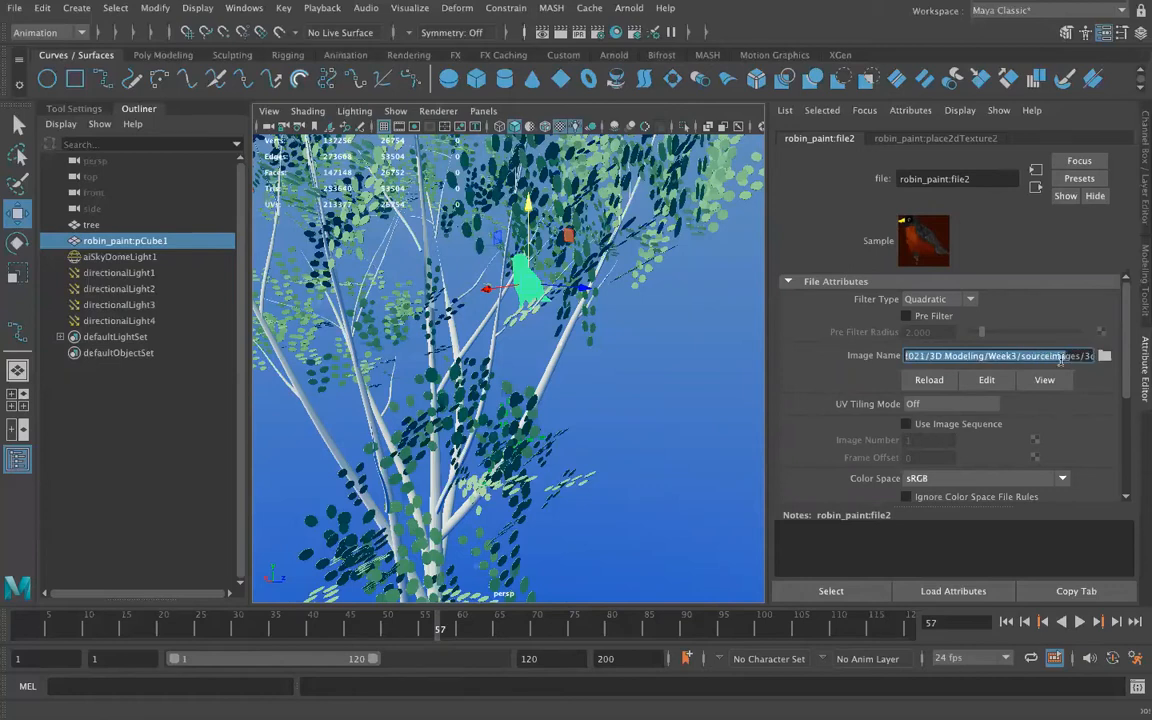
pyautogui.click(1000, 356)
pyautogui.click(1052, 355)
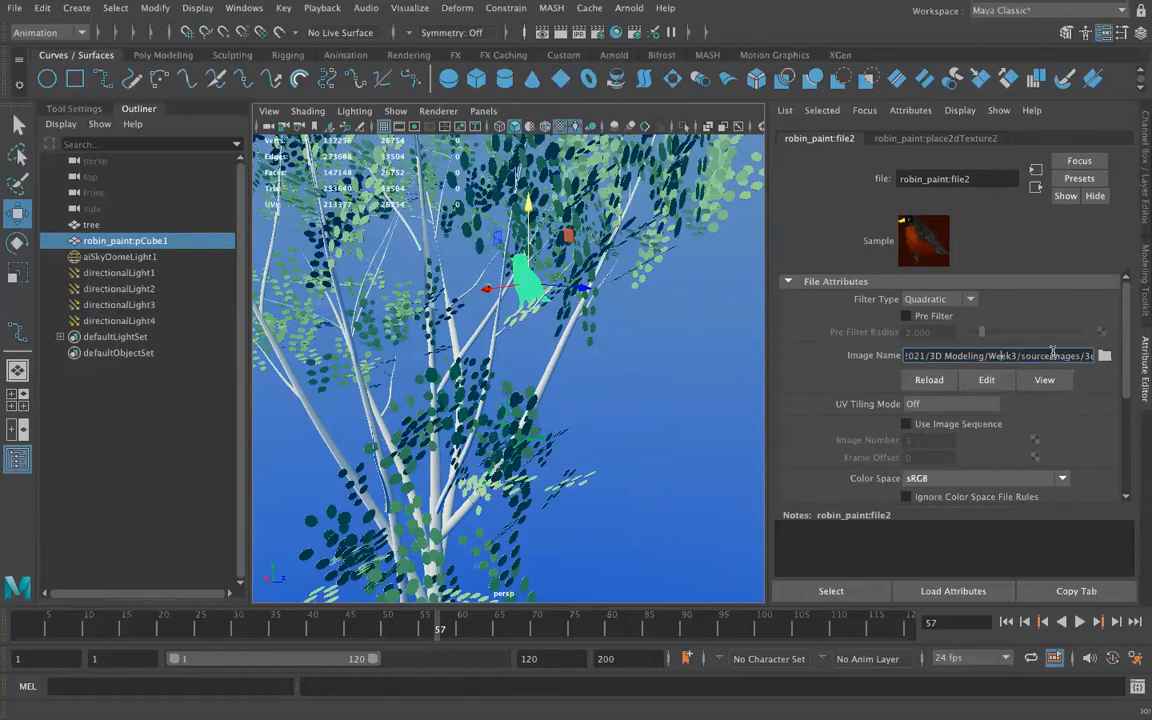
# Step: Browse the Week4 project's scenes folder in the Set Project dialog and cancel without setting a project
pyautogui.click(14, 9)
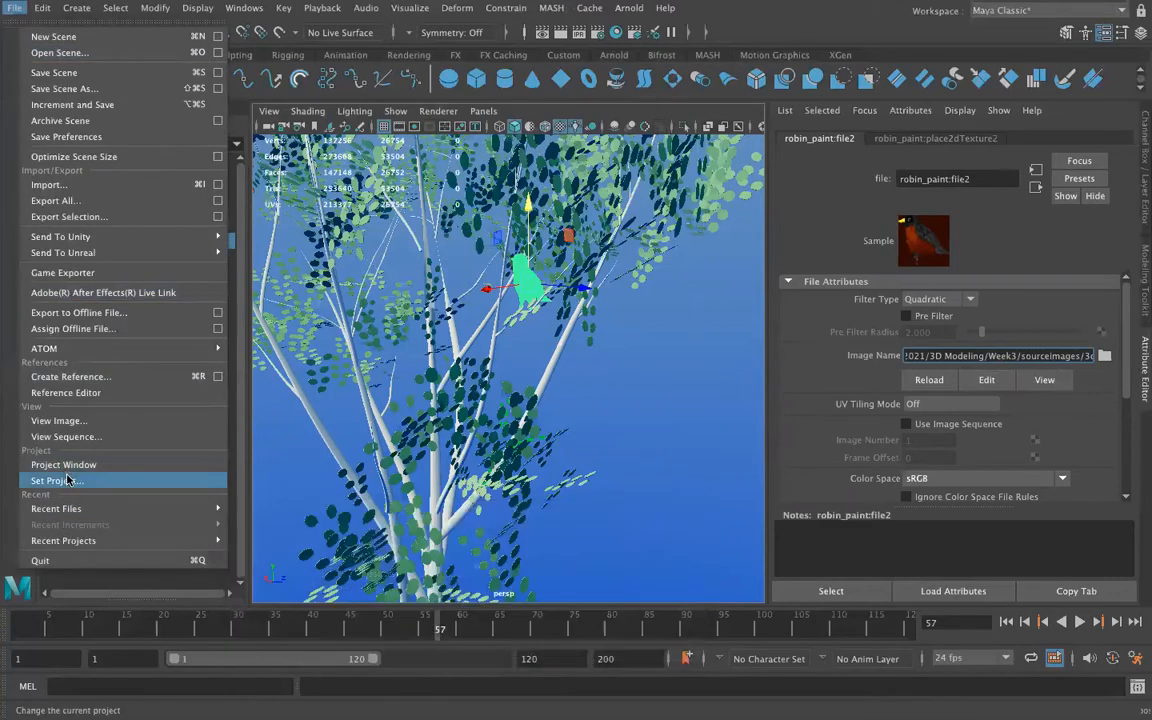
pyautogui.click(67, 480)
pyautogui.doubleClick(392, 240)
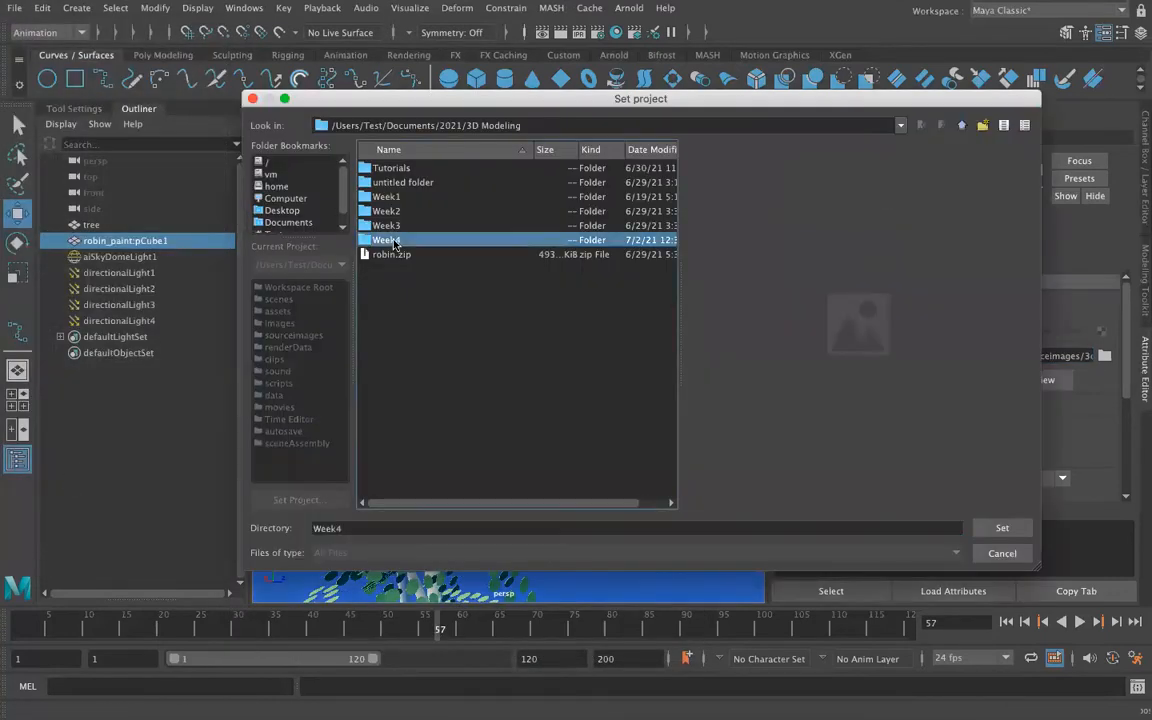
pyautogui.doubleClick(385, 298)
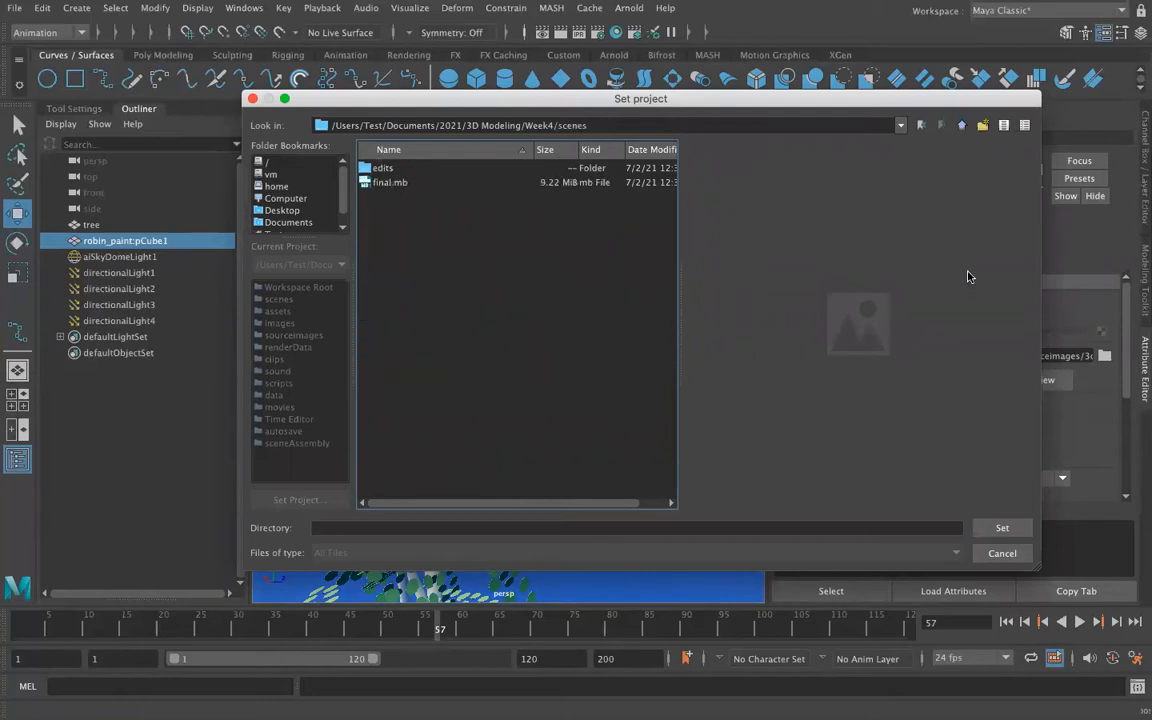
pyautogui.click(1010, 550)
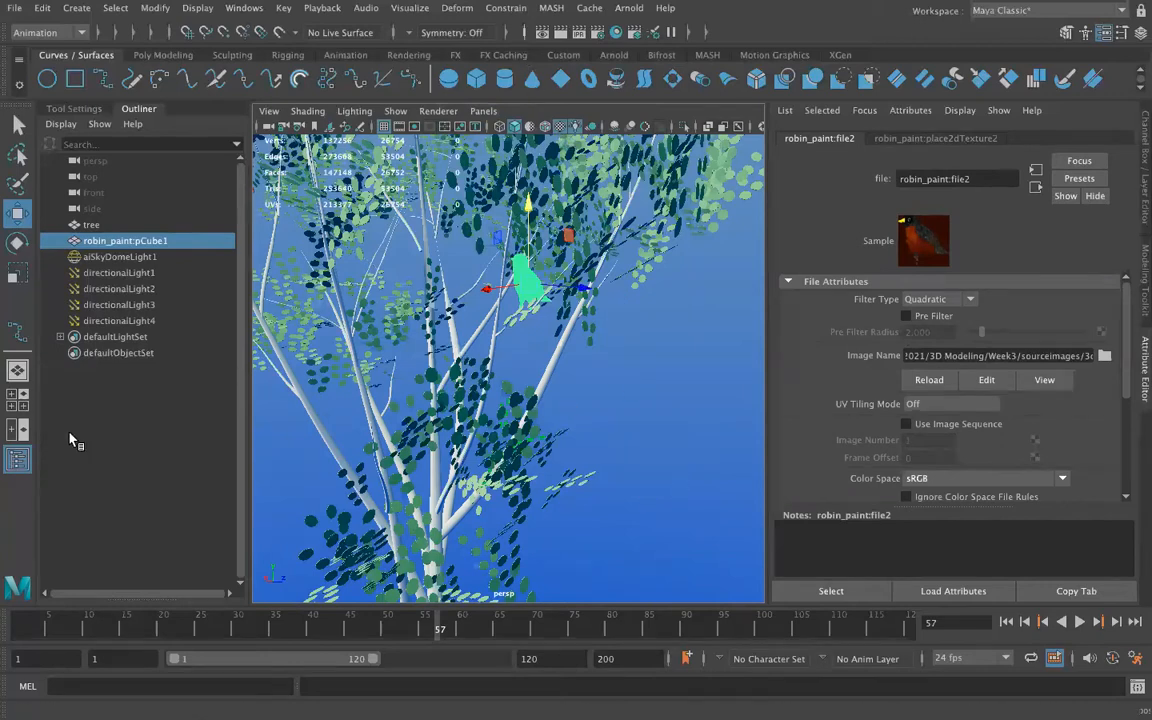
# Step: Select aiSkyDomeLight1, inspect the ramp driving its color, and view the whole dome from outside and inside
pyautogui.click(110, 256)
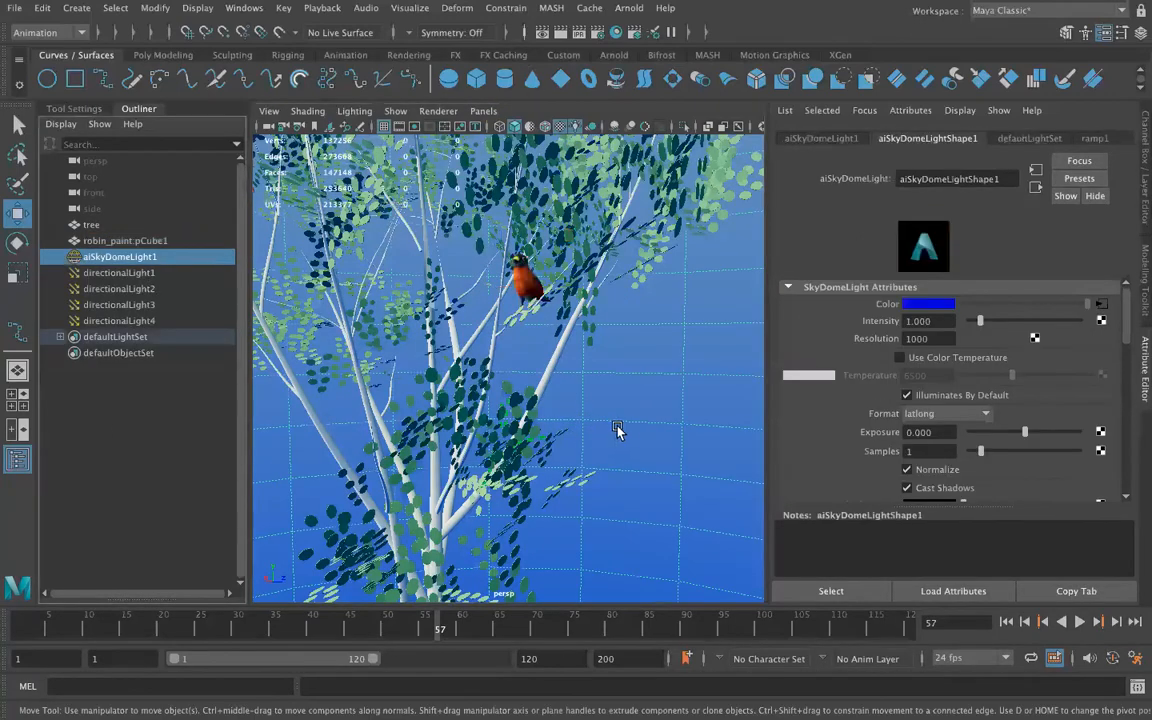
pyautogui.click(1100, 306)
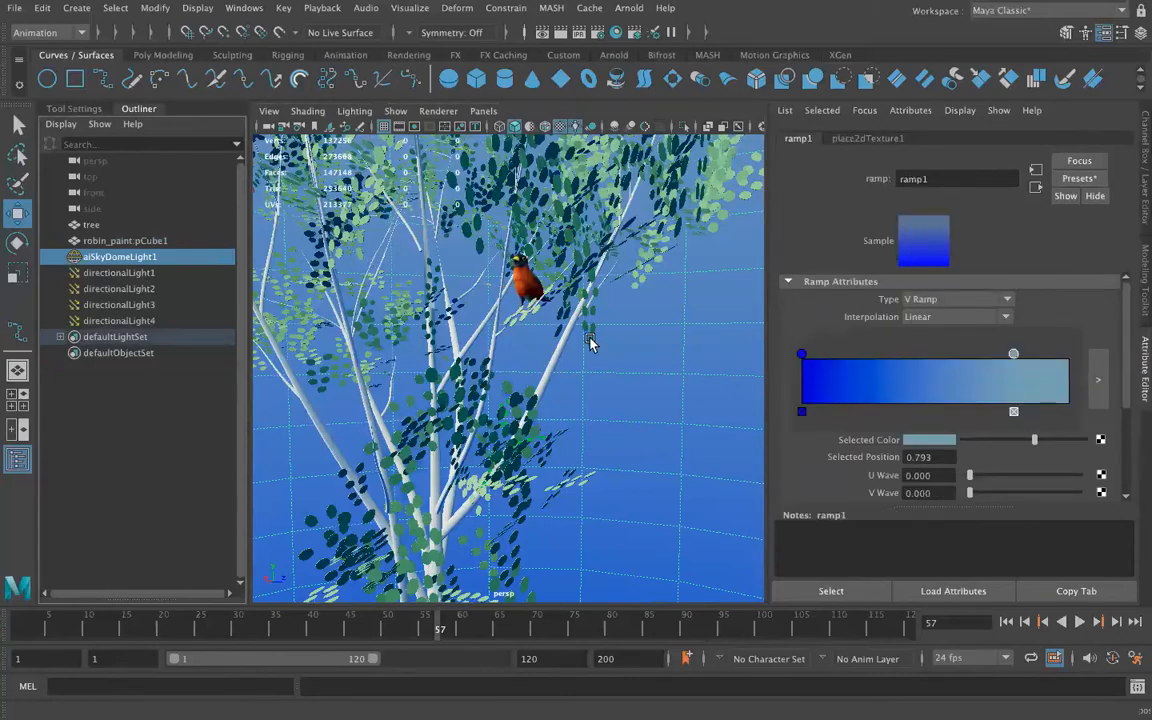
pyautogui.press('f')
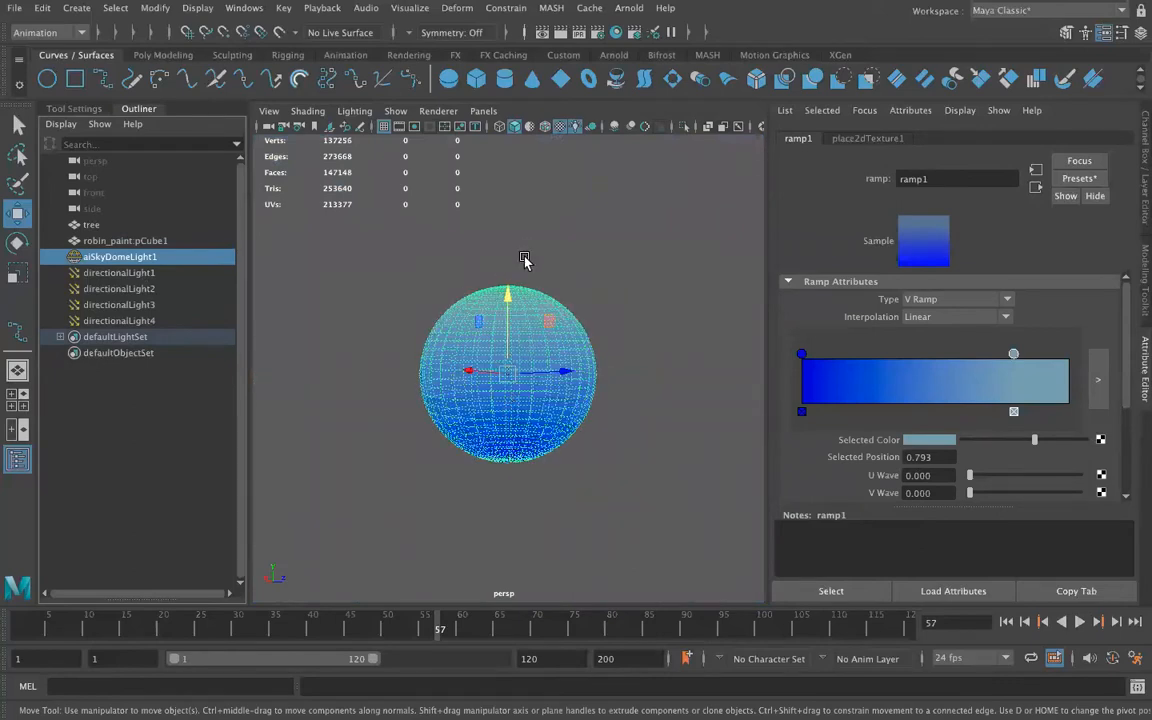
pyautogui.scroll(10, 455, 345)
pyautogui.scroll(-6, 488, 378)
pyautogui.scroll(8, 437, 340)
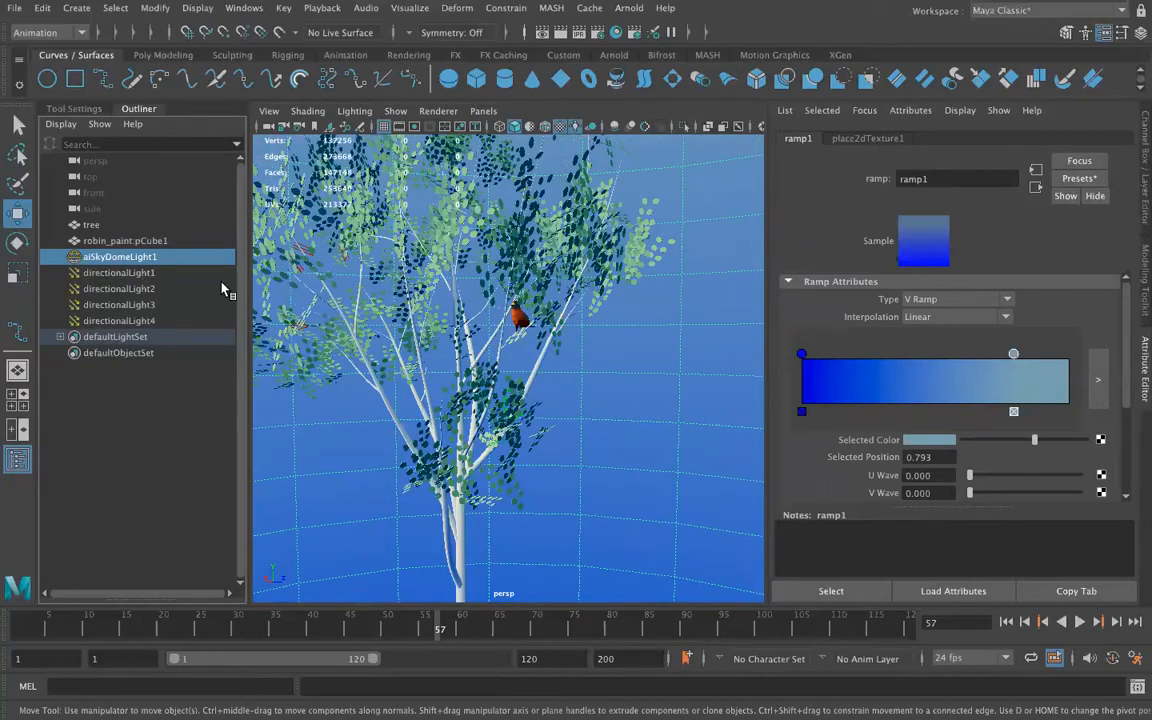
# Step: Go through directionalLight1 to directionalLight4 one by one and inspect their light attributes
pyautogui.click(120, 272)
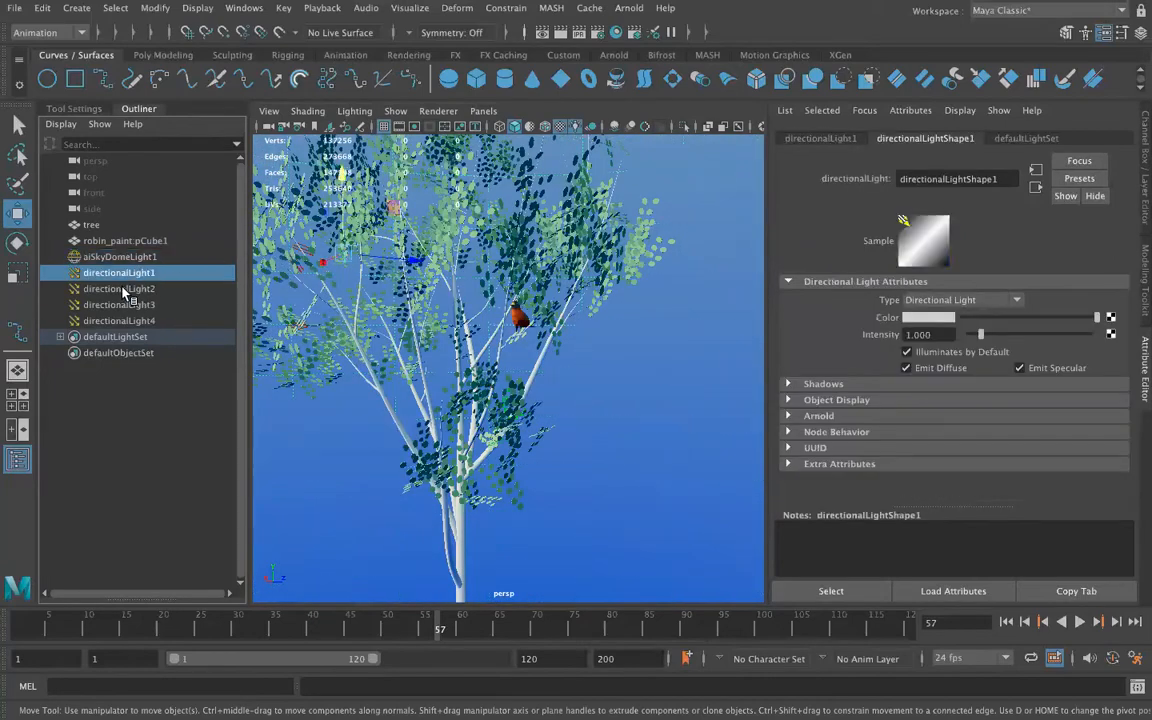
pyautogui.press('Down')
pyautogui.press('Down')
pyautogui.press('Down')
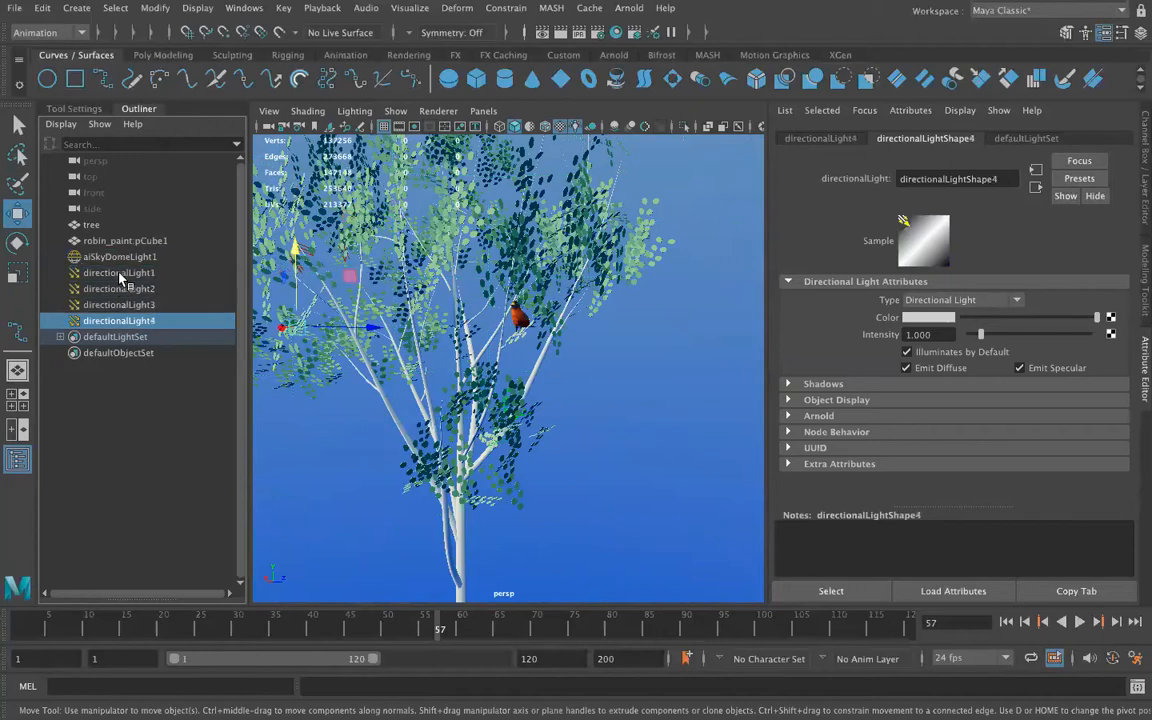
# Step: Move all four directional lights together along one axis into the open space beside the tree
pyautogui.keyDown('shift'); pyautogui.click(121, 275); pyautogui.keyUp('shift')
pyautogui.moveTo(412, 261); pyautogui.dragTo(684, 318)
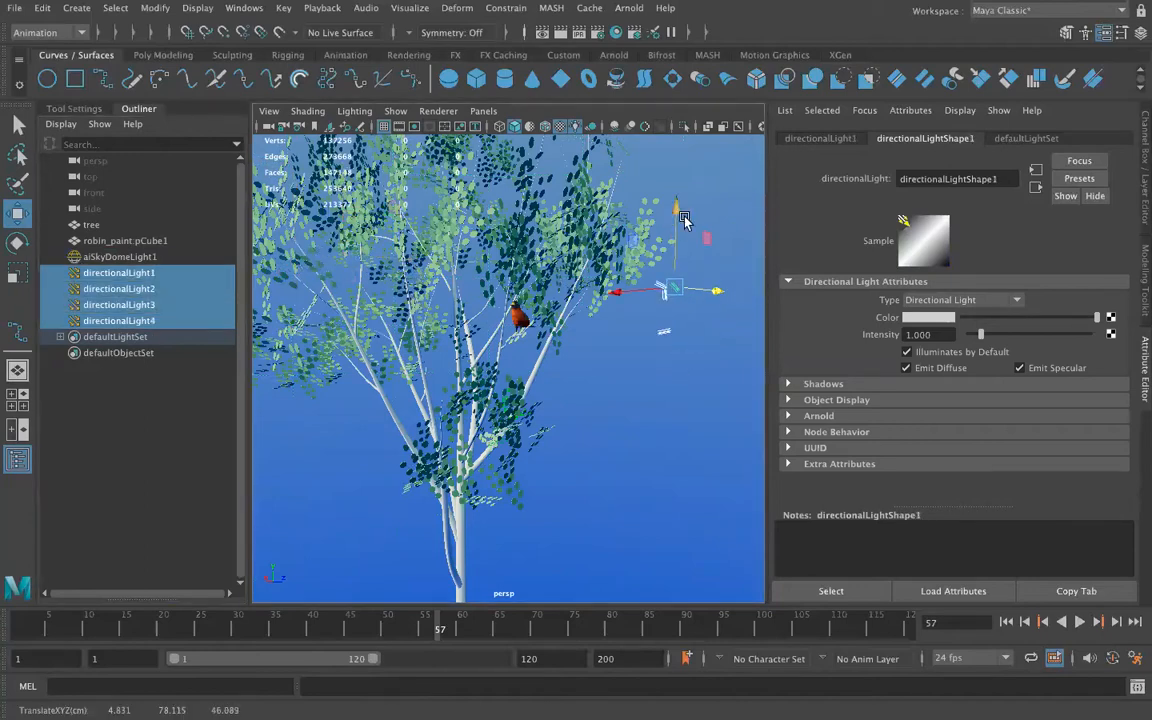
pyautogui.click(680, 244)
pyautogui.click(118, 316)
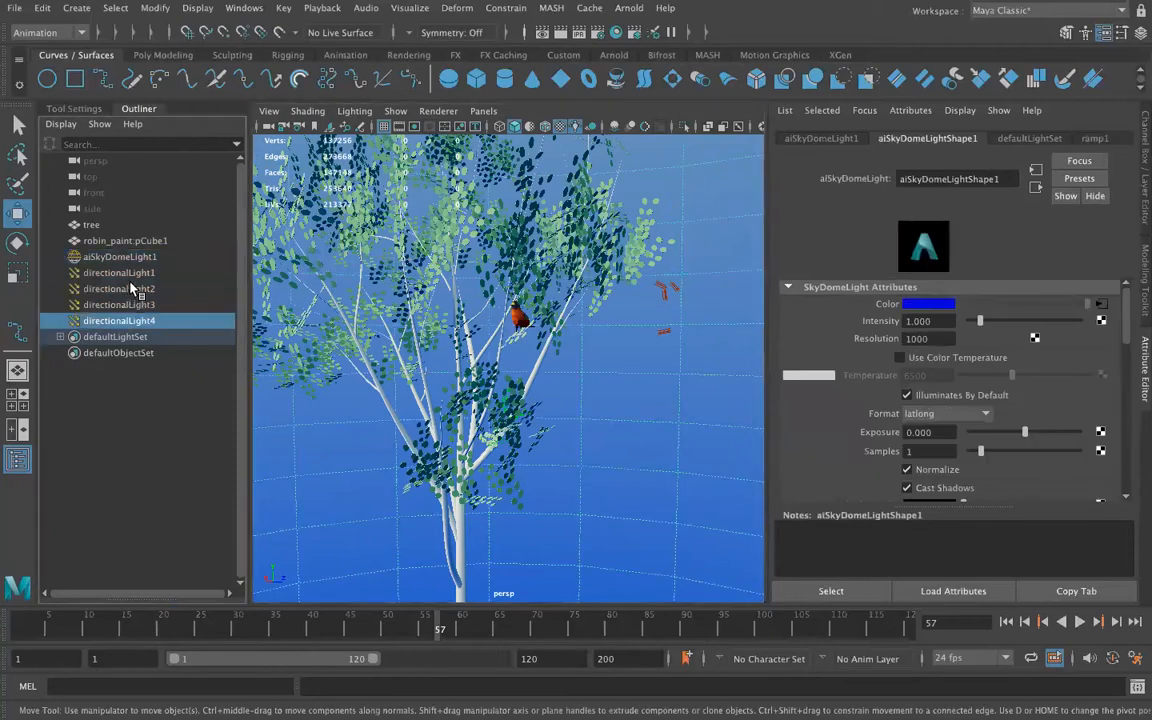
# Step: Lower all four directional lights together beside the tree and preview the scene in the Arnold RenderView
pyautogui.keyDown('shift'); pyautogui.click(148, 268); pyautogui.keyUp('shift')
pyautogui.moveTo(676, 207); pyautogui.dragTo(665, 310)
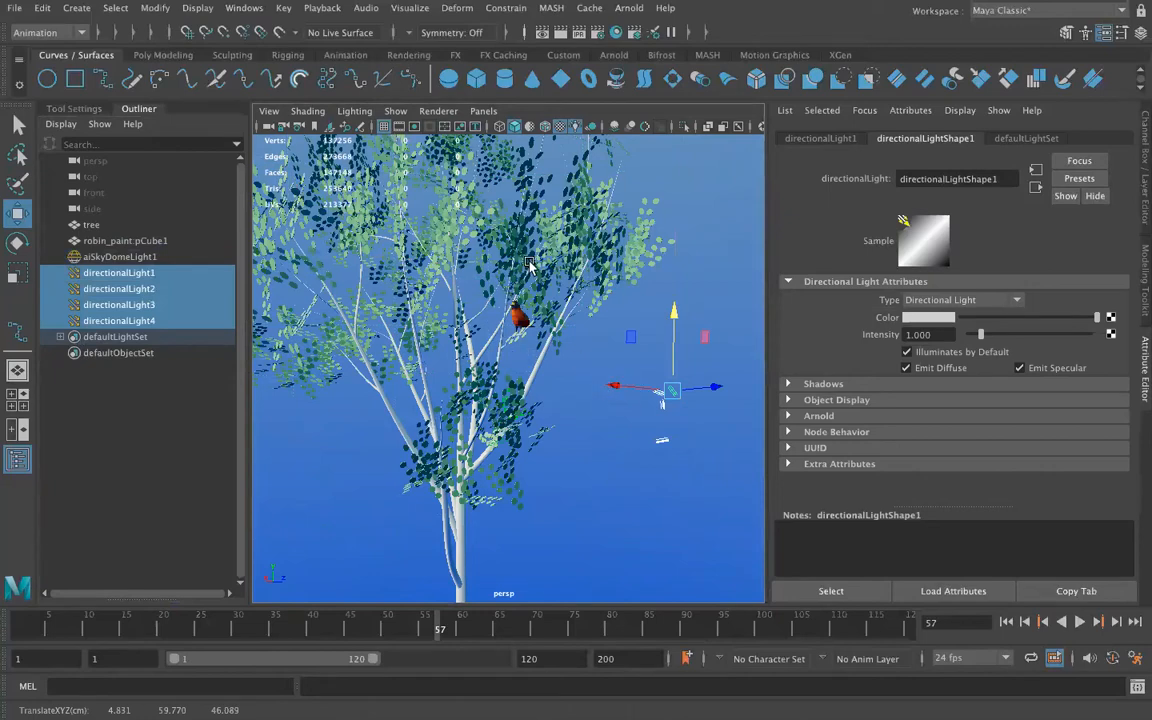
pyautogui.click(629, 8)
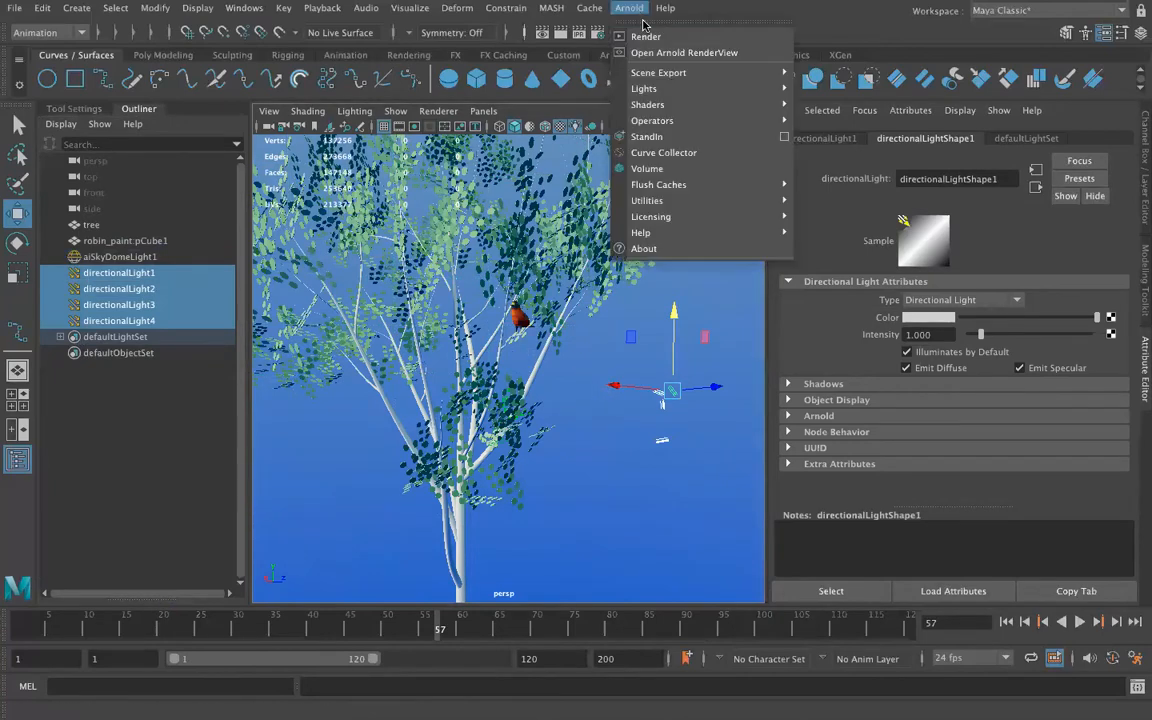
pyautogui.click(650, 36)
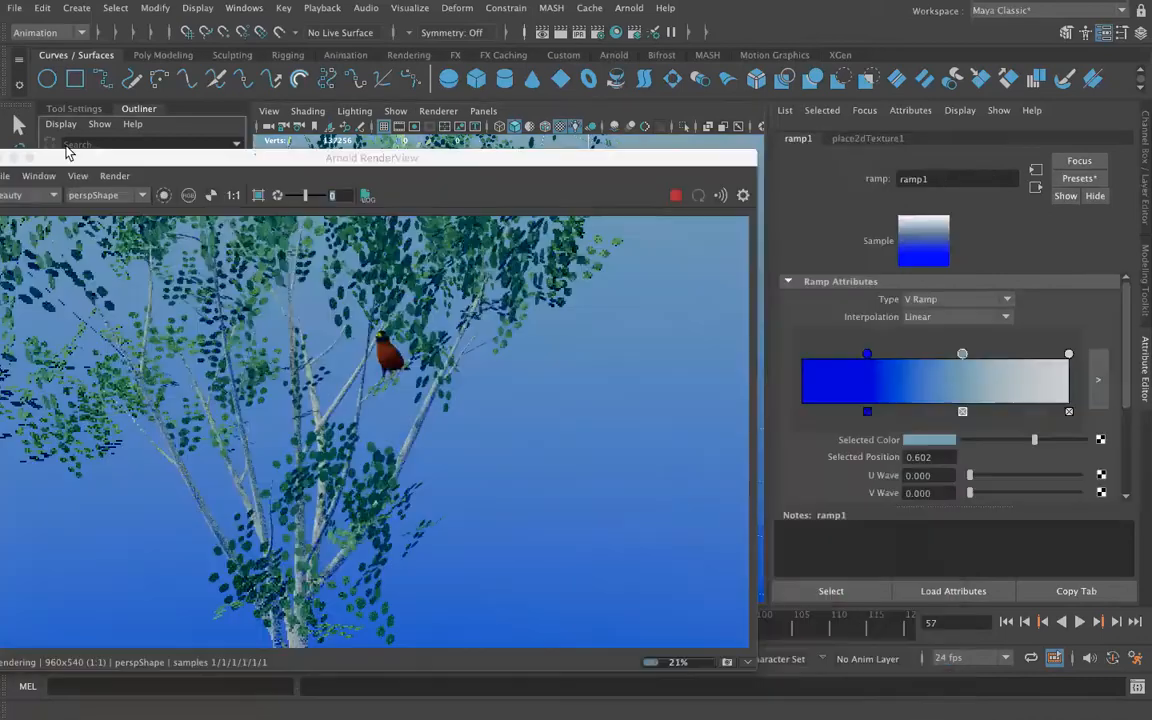
pyautogui.moveTo(43, 145); pyautogui.dragTo(257, 149)
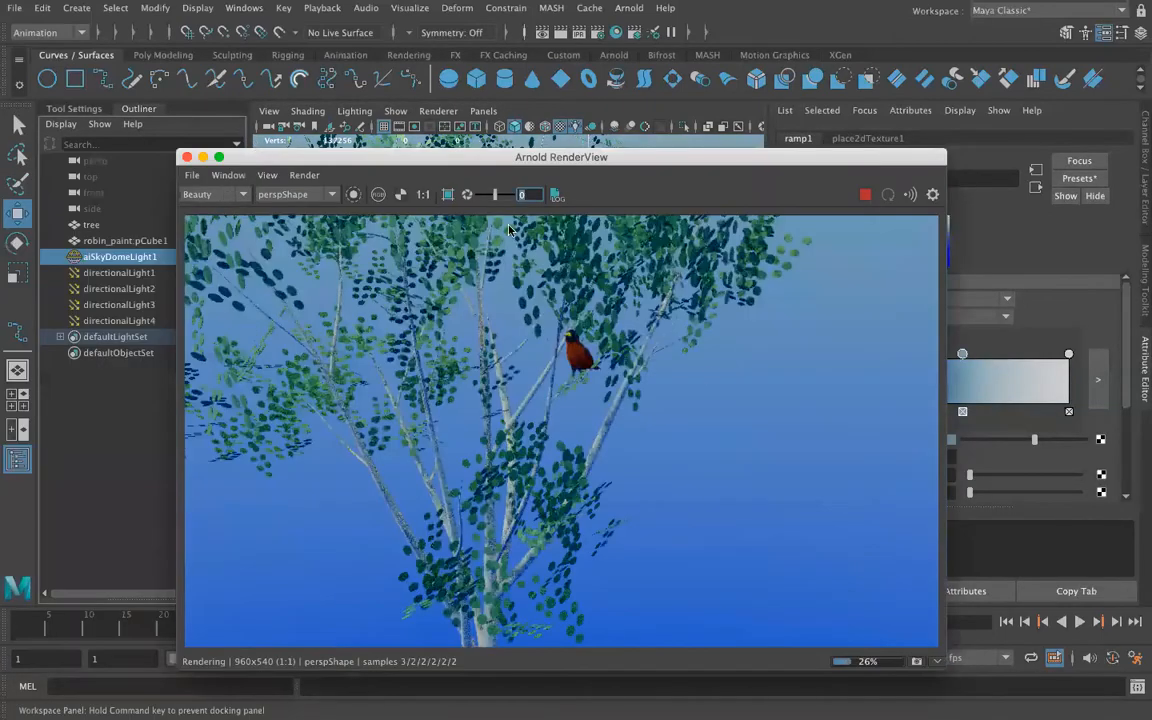
pyautogui.click(187, 157)
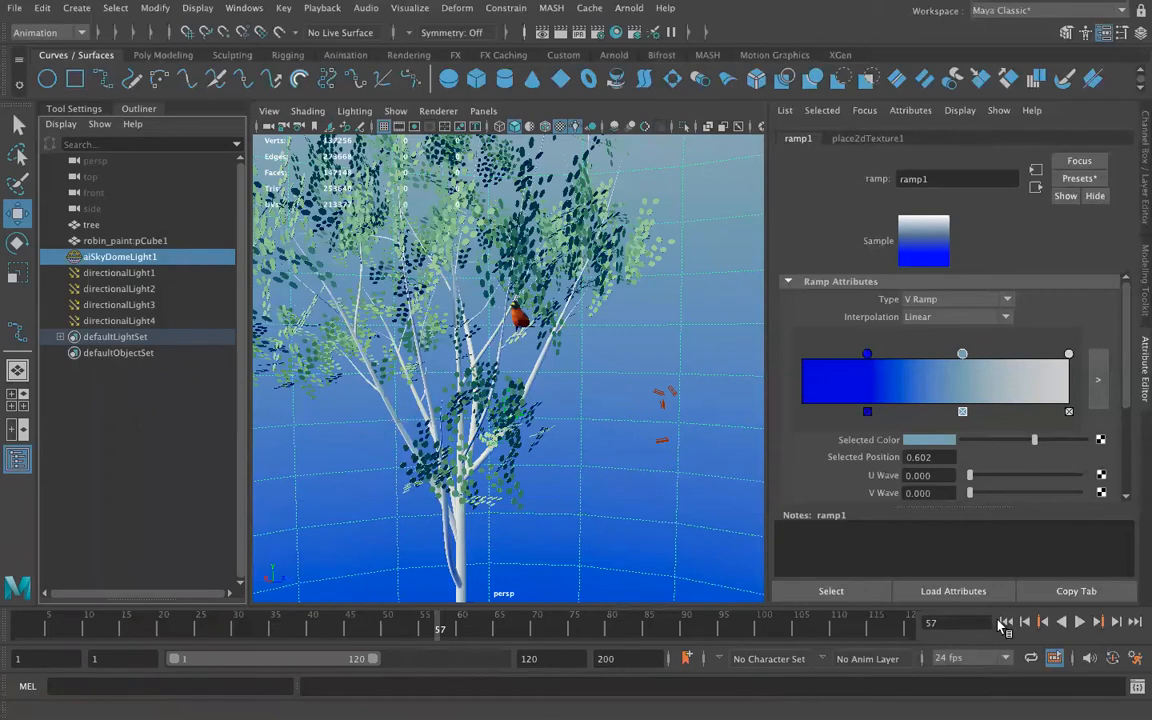
# Step: Play the timeline from the first frame and extend the playback range to frame 200
pyautogui.click(1003, 622)
pyautogui.hotkey('alt', 'v')
pyautogui.click(1080, 622)
pyautogui.moveTo(334, 662); pyautogui.dragTo(533, 659)
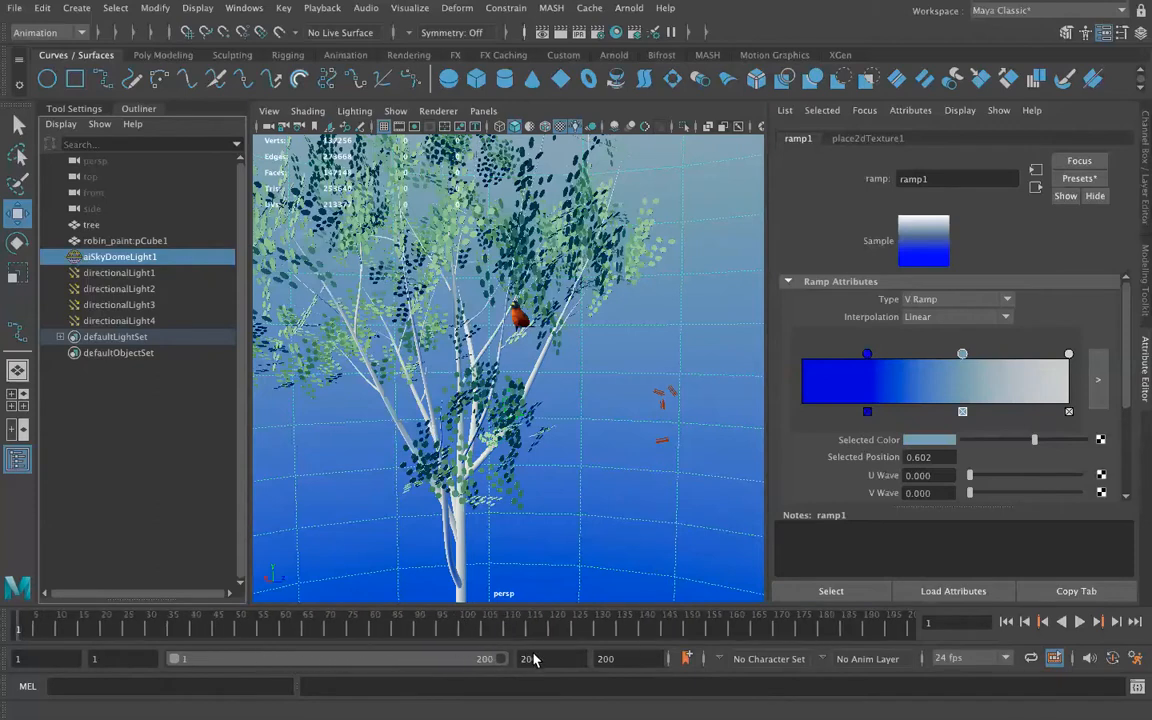
# Step: Set both the playback end and the animation end to 360 in the Time Slider preferences
pyautogui.click(1135, 660)
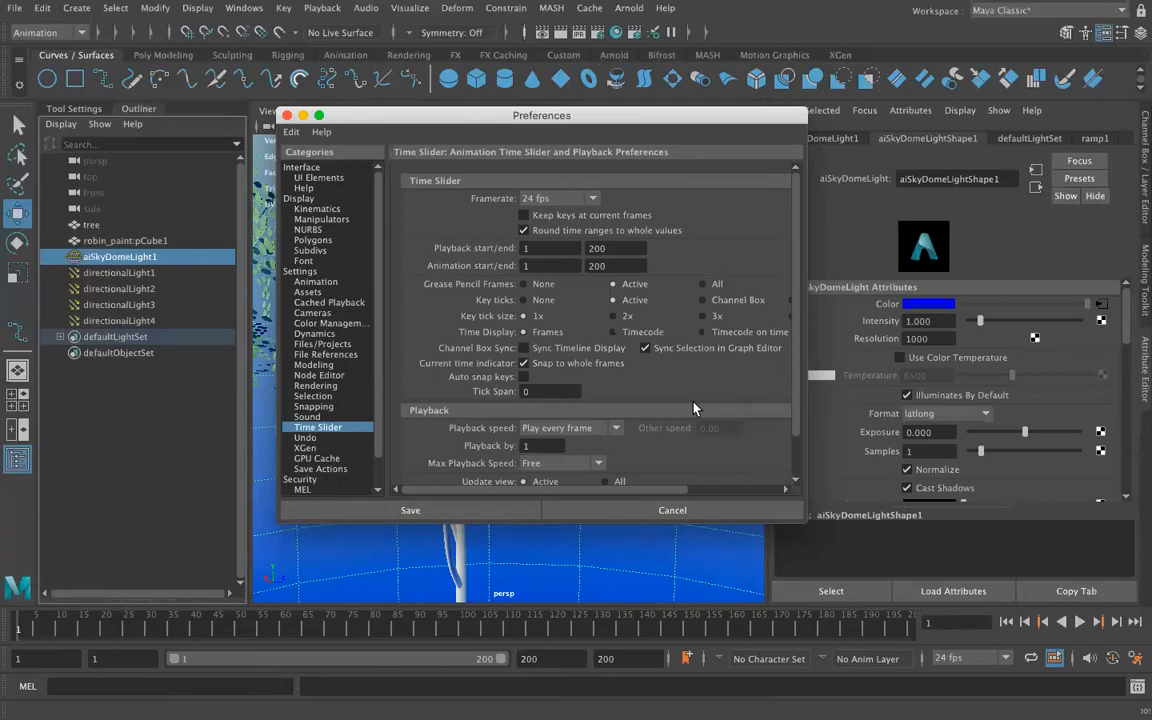
pyautogui.doubleClick(638, 248)
pyautogui.write('360')
pyautogui.press('Tab')
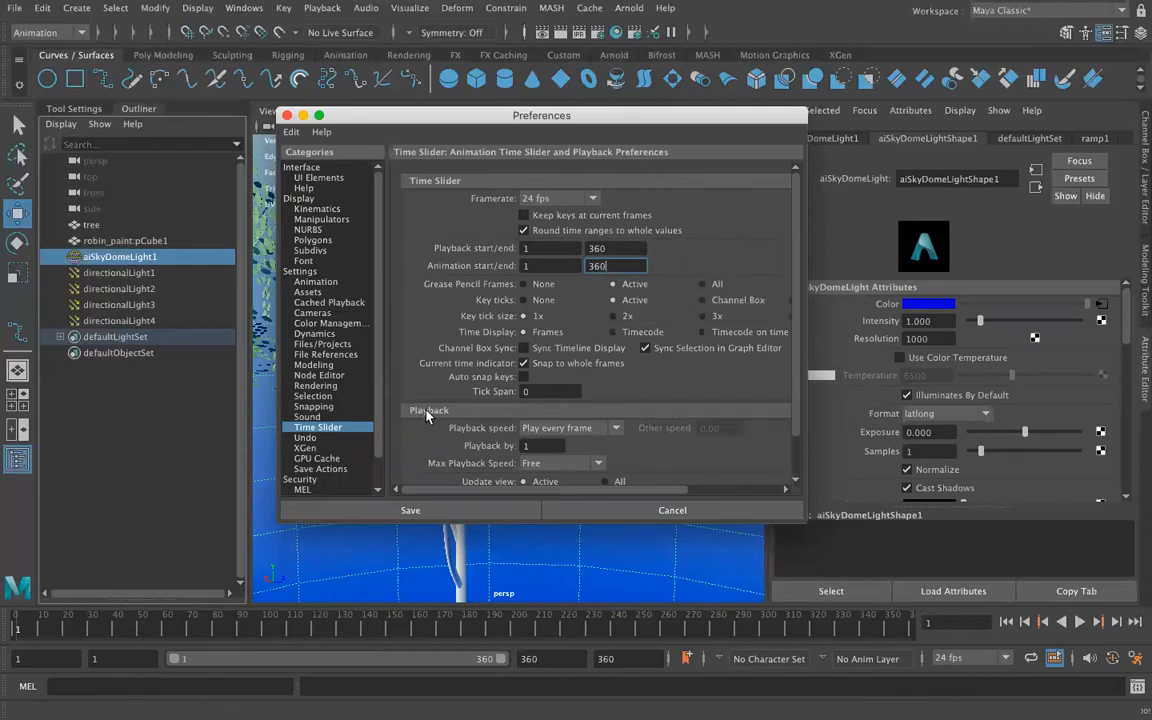
# Step: Set the maximum playback speed to 24 fps x 1, review the time slider settings and save the preferences
pyautogui.scroll(-1, 427, 423)
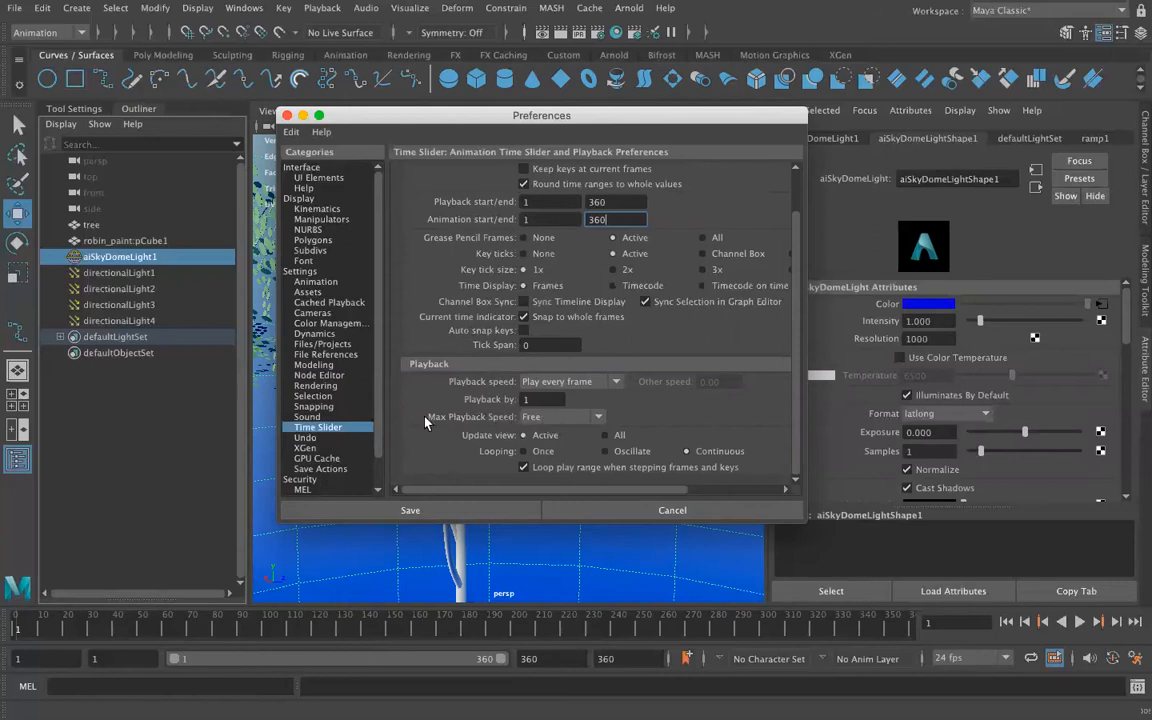
pyautogui.click(560, 416)
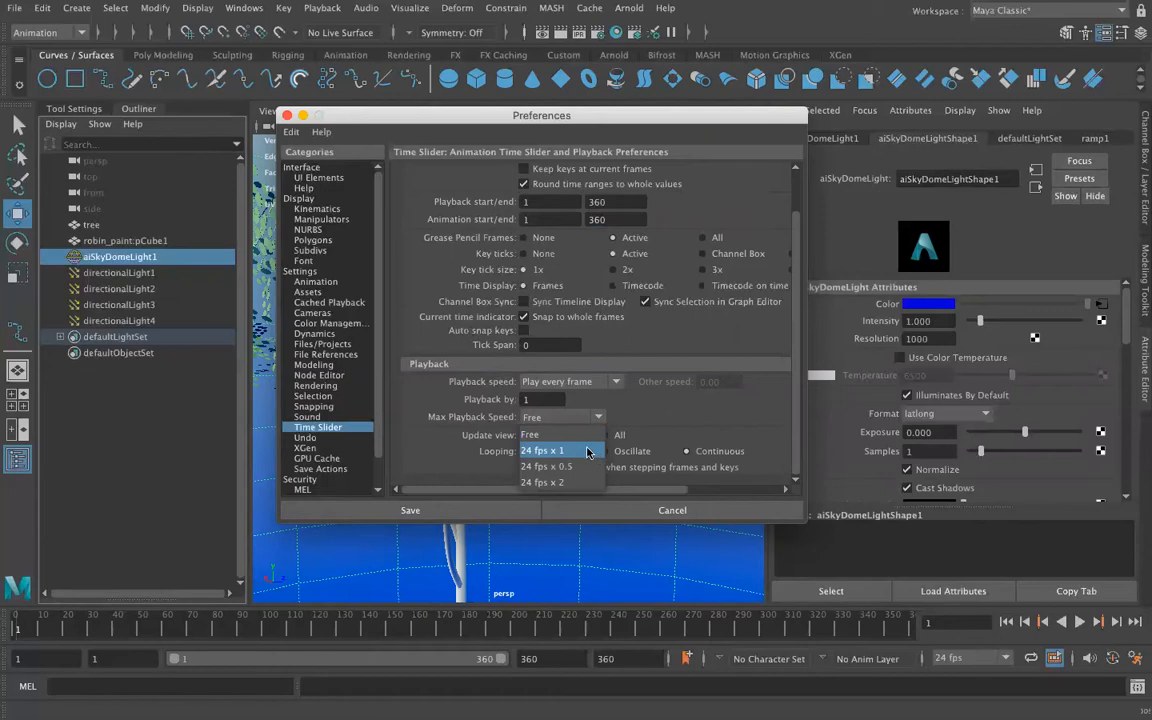
pyautogui.click(588, 451)
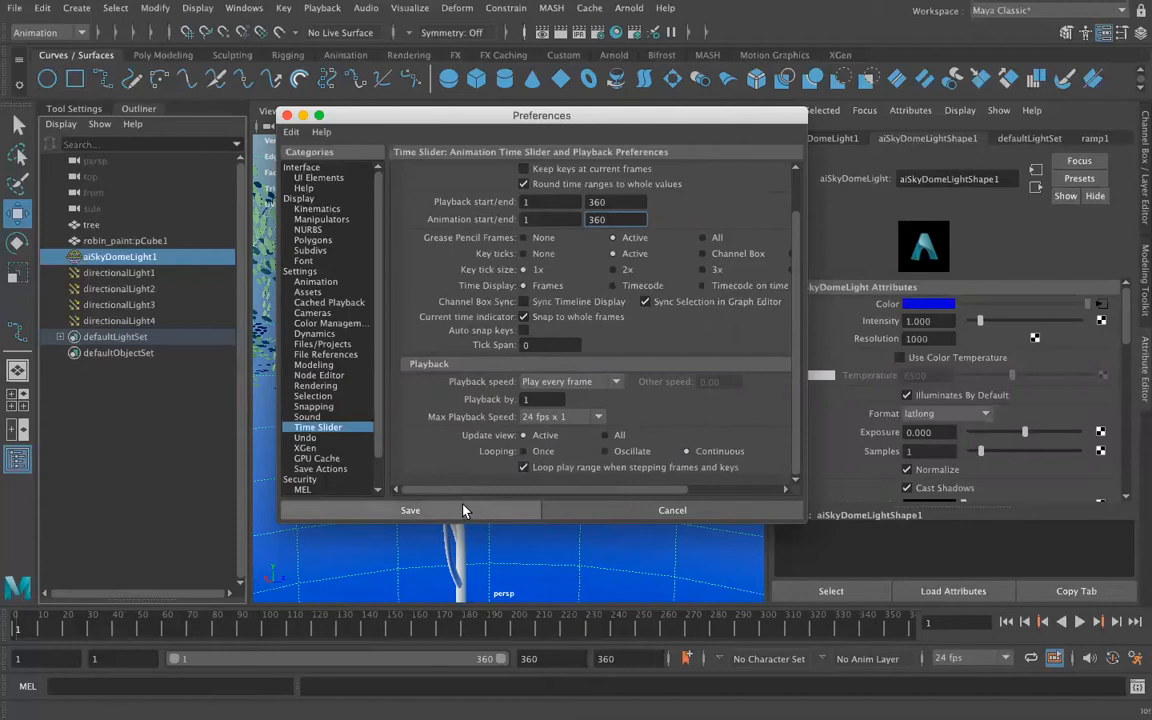
pyautogui.scroll(2, 590, 240)
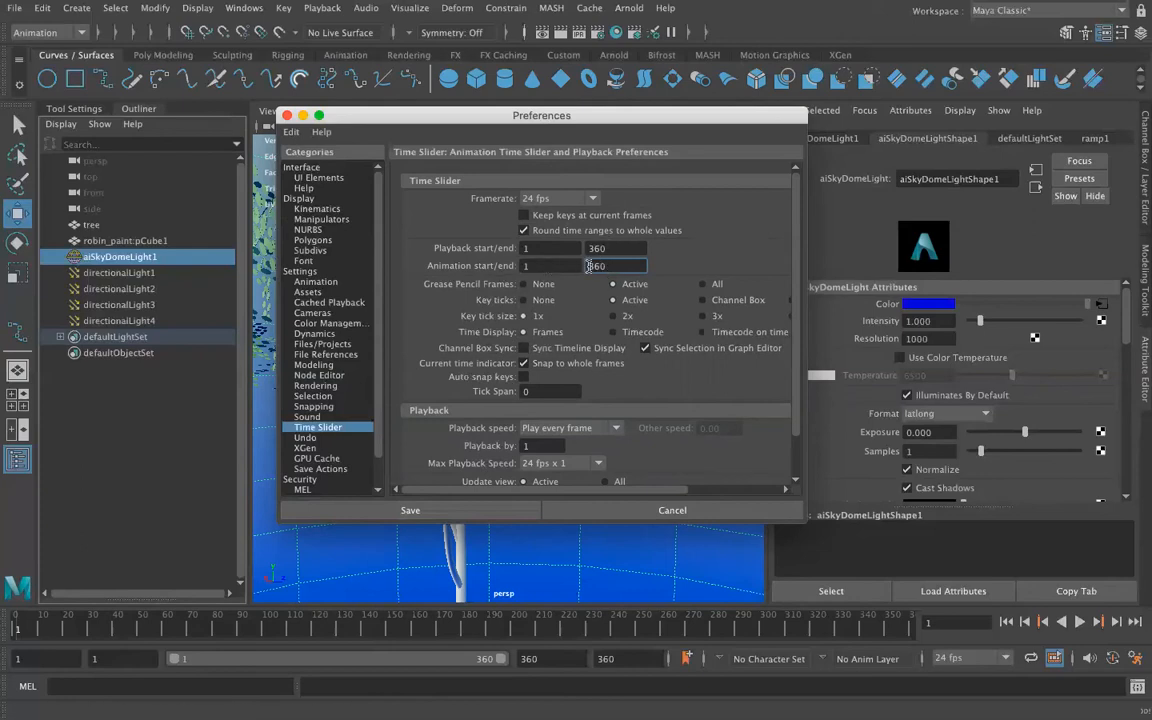
pyautogui.scroll(-2, 548, 363)
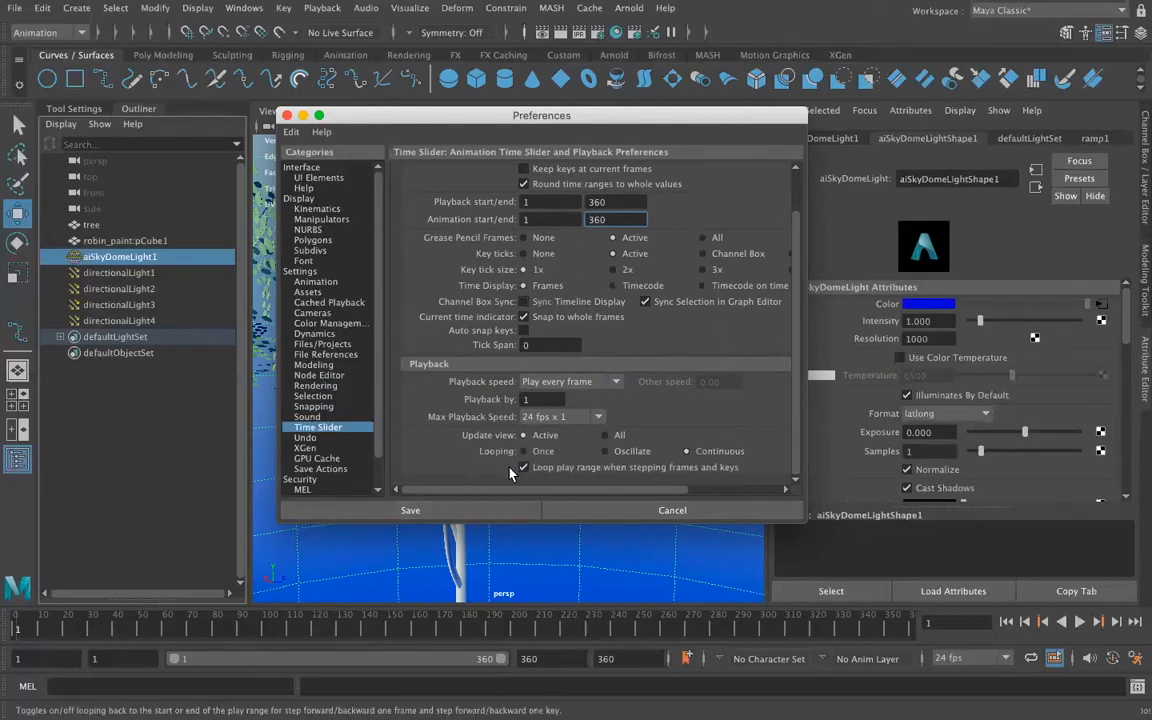
pyautogui.click(472, 512)
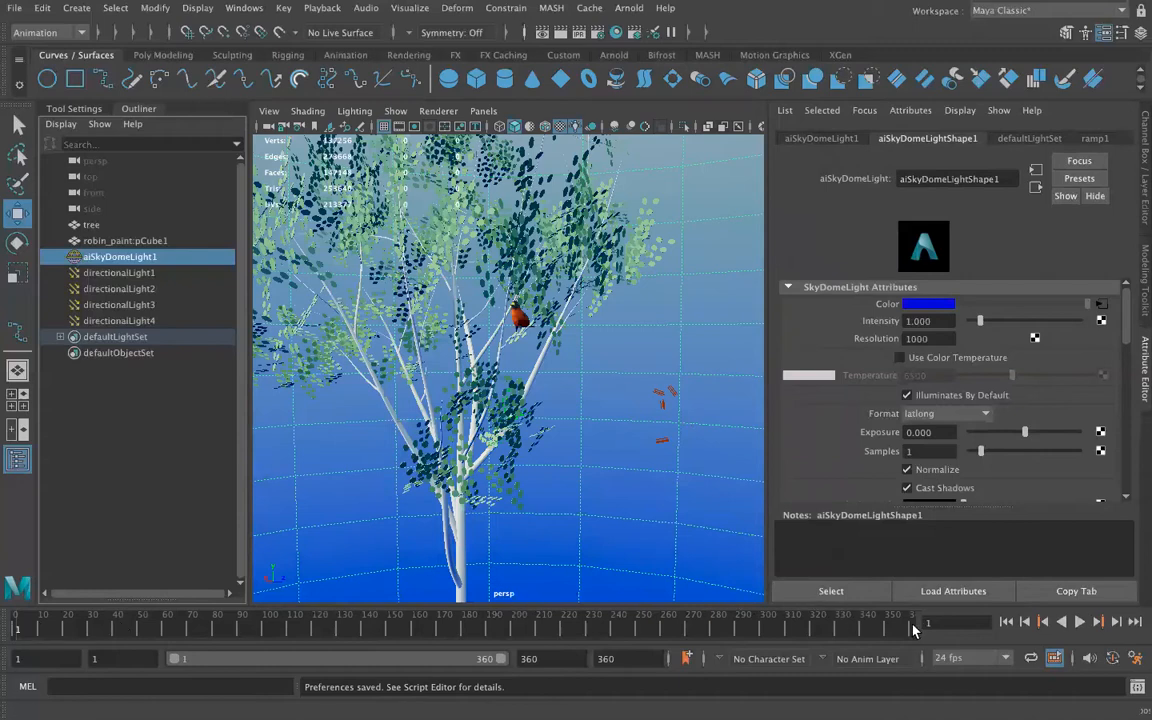
# Step: Play the timeline to check the playback speed and stop it
pyautogui.moveTo(500, 659)
pyautogui.mouseDown()
pyautogui.moveTo(281, 659)
pyautogui.moveTo(500, 659)
pyautogui.mouseUp()
pyautogui.click(1082, 622)
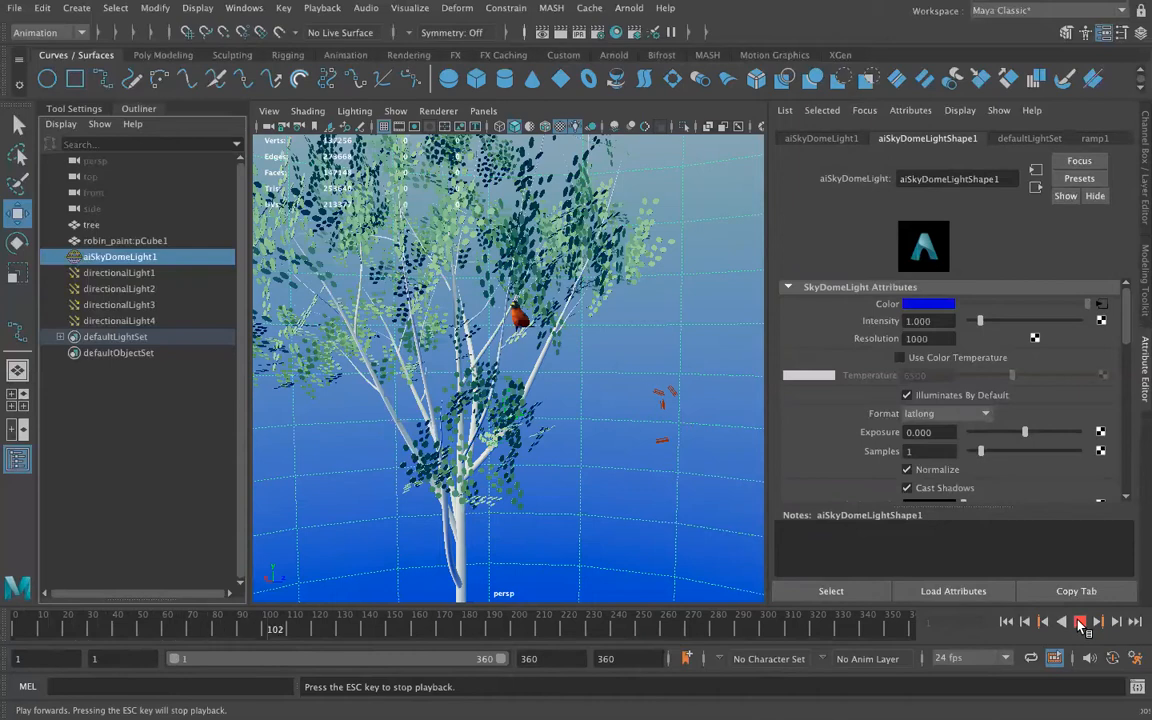
pyautogui.click(1080, 622)
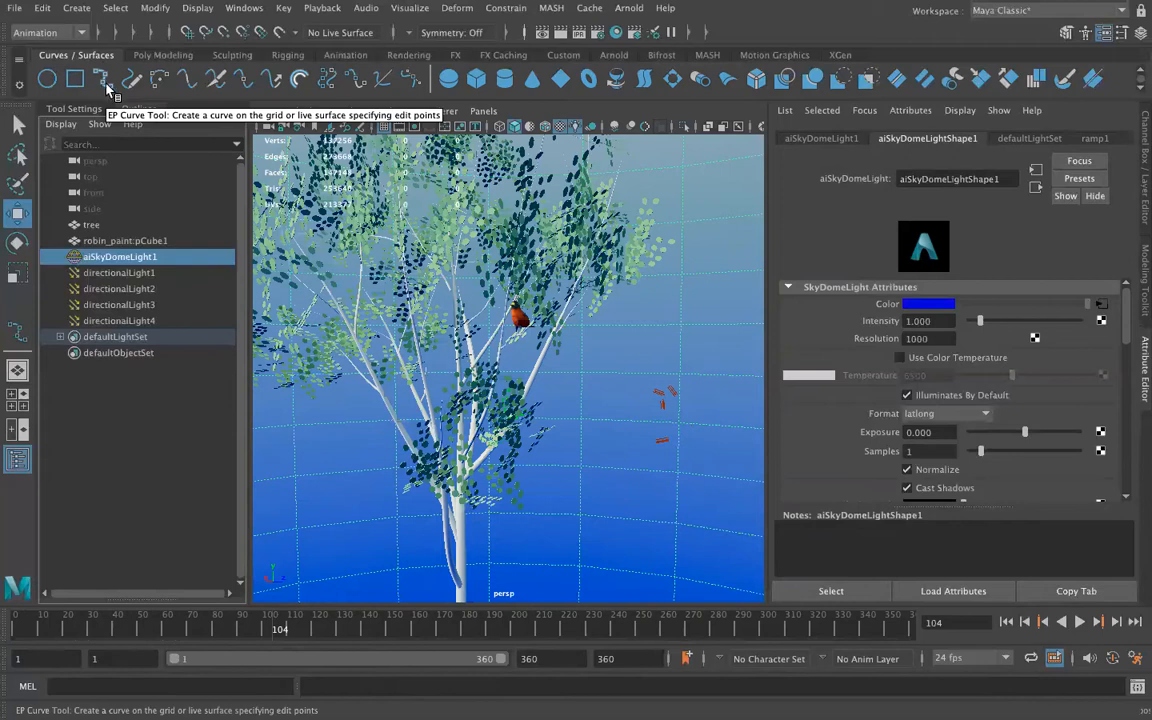
# Step: Create a NURBS circle at the base of the tree and scale it up uniformly until it extends beyond the grid
pyautogui.click(48, 80)
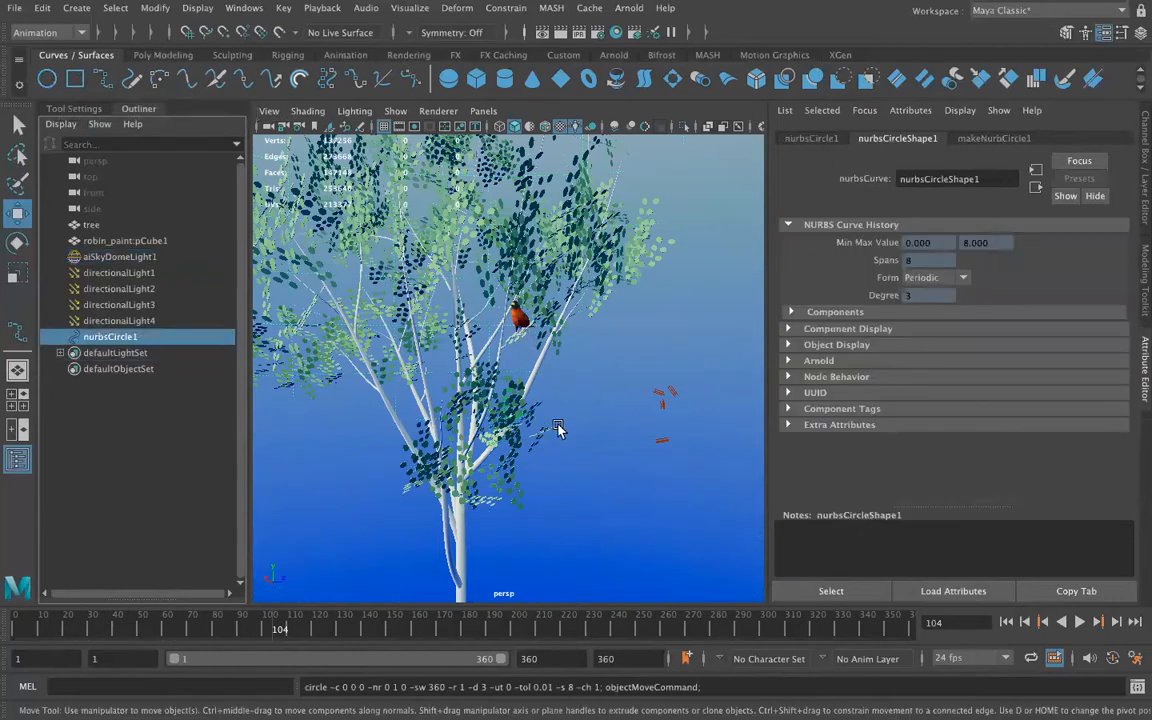
pyautogui.scroll(-5, 557, 428)
pyautogui.scroll(-5, 560, 432)
pyautogui.keyDown('alt'); pyautogui.moveTo(563, 440); pyautogui.dragTo(568, 467); pyautogui.keyUp('alt')
pyautogui.scroll(5, 562, 467)
pyautogui.keyDown('alt'); pyautogui.moveTo(570, 360); pyautogui.dragTo(587, 357, button='middle'); pyautogui.keyUp('alt')
pyautogui.keyDown('alt'); pyautogui.moveTo(587, 357); pyautogui.dragTo(586, 347); pyautogui.keyUp('alt')
pyautogui.press('r')
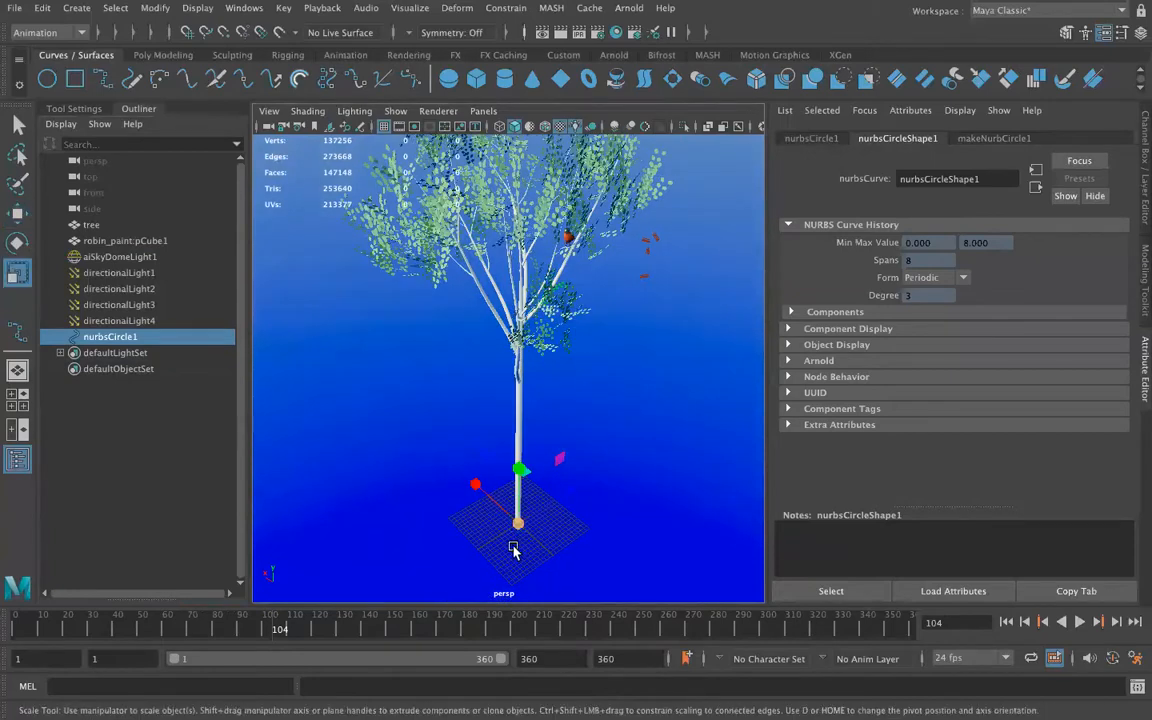
pyautogui.moveTo(521, 522); pyautogui.dragTo(674, 553)
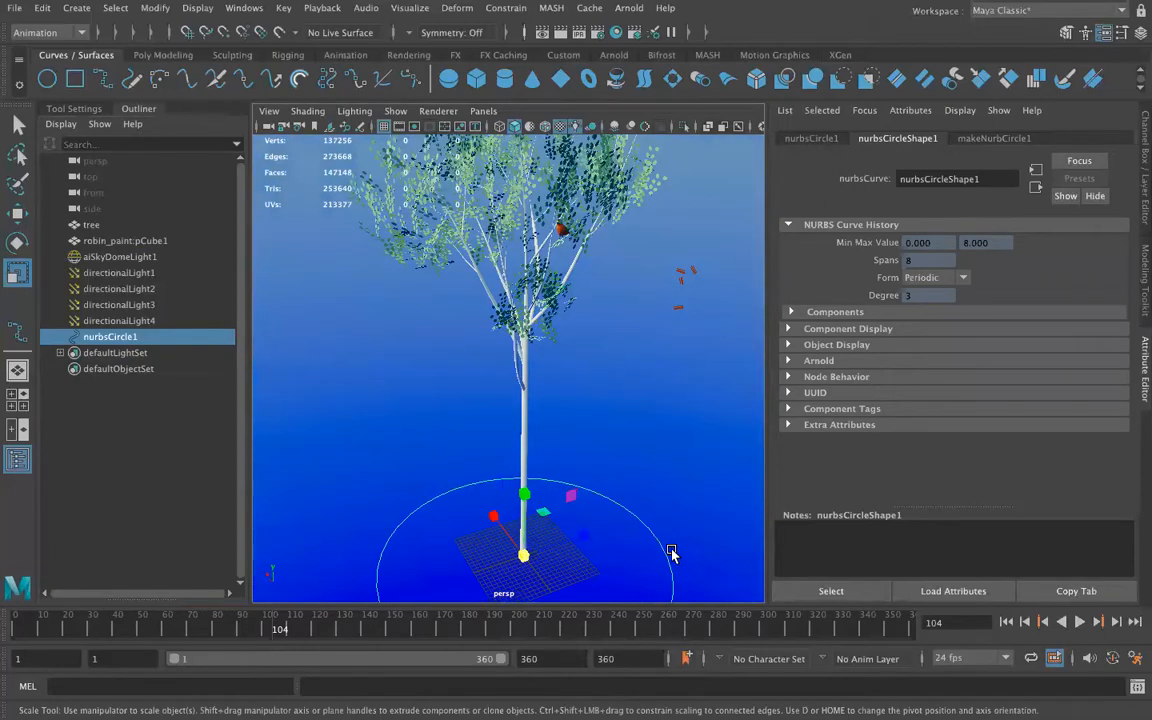
# Step: Raise the NURBS circle vertically so it surrounds the trunk below the branches
pyautogui.press('w')
pyautogui.moveTo(524, 493); pyautogui.dragTo(523, 345)
pyautogui.keyDown('alt'); pyautogui.moveTo(431, 495); pyautogui.dragTo(465, 499); pyautogui.keyUp('alt')
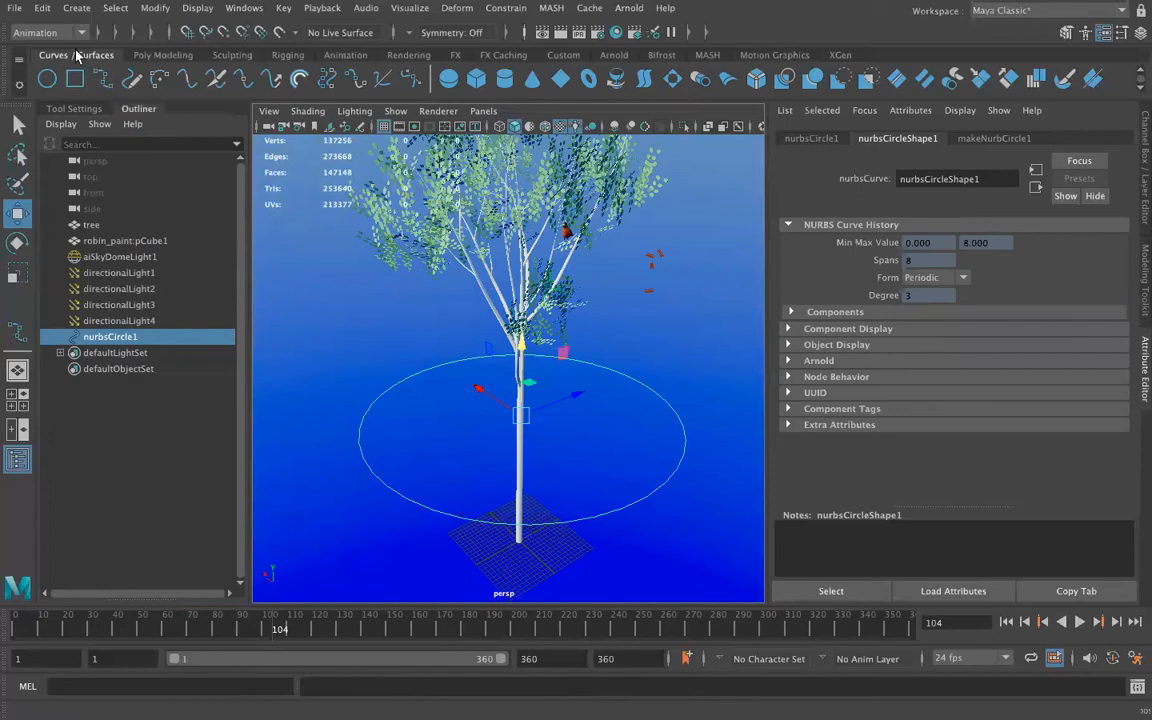
pyautogui.click(40, 32)
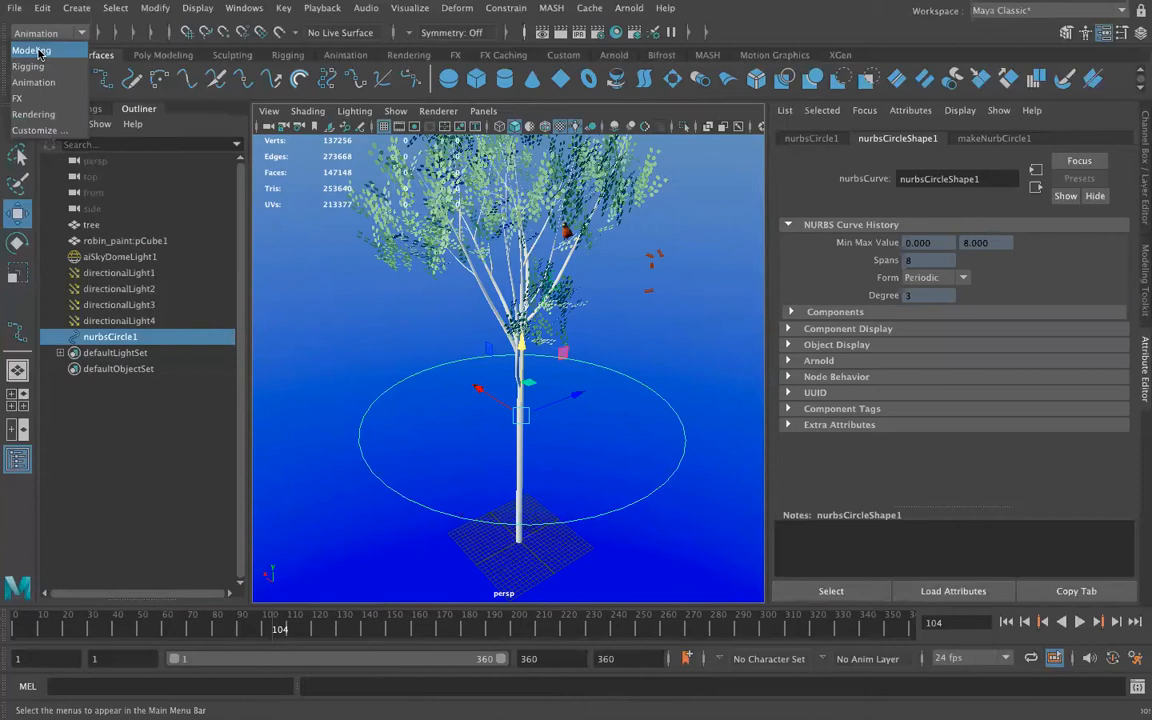
pyautogui.click(40, 51)
pyautogui.click(44, 35)
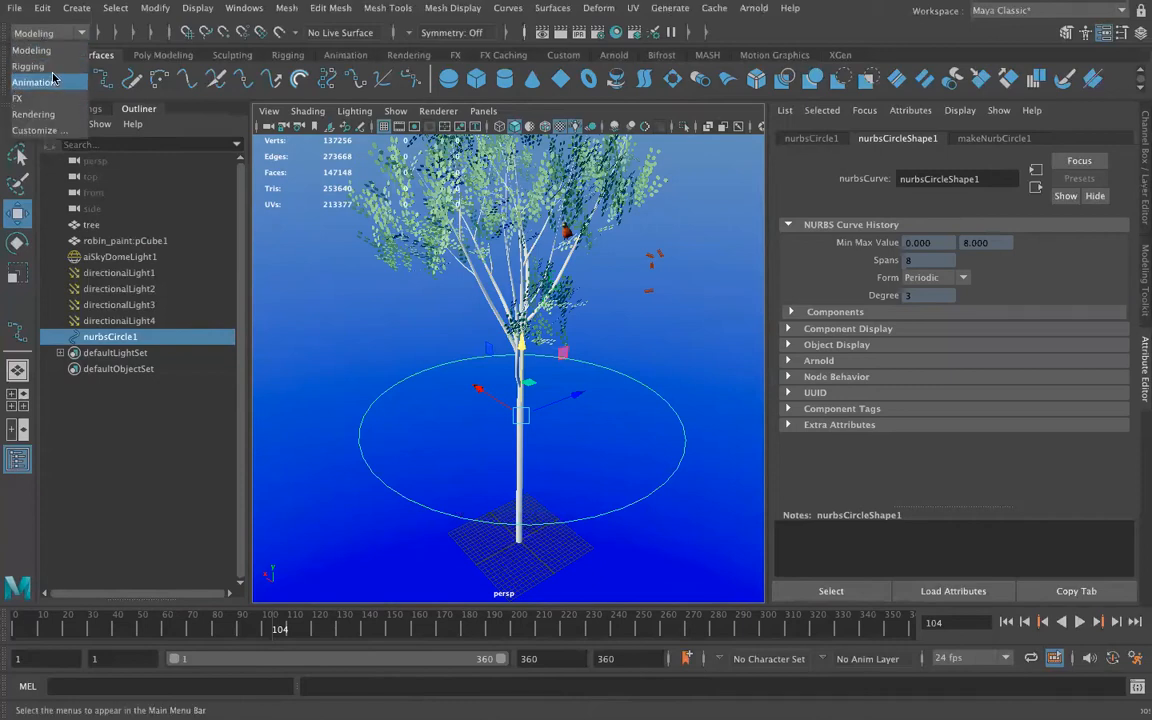
pyautogui.click(48, 83)
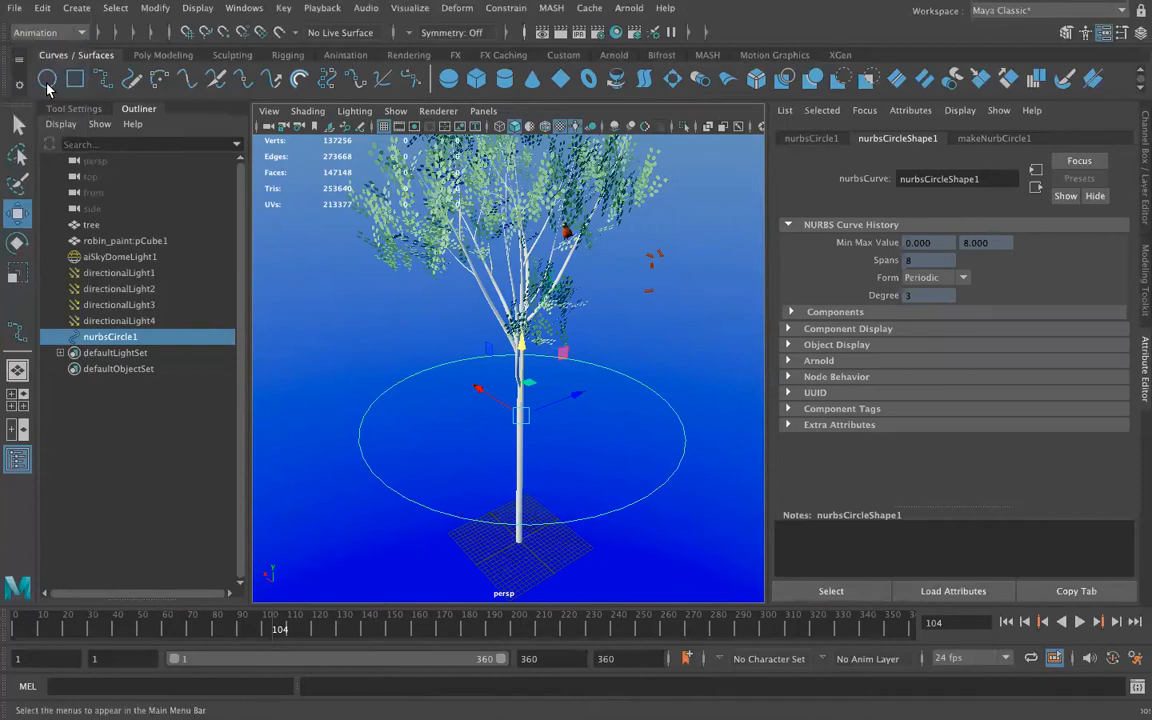
# Step: Create a locator and attach it to the NURBS circle with Attach to Motion Path
pyautogui.click(76, 9)
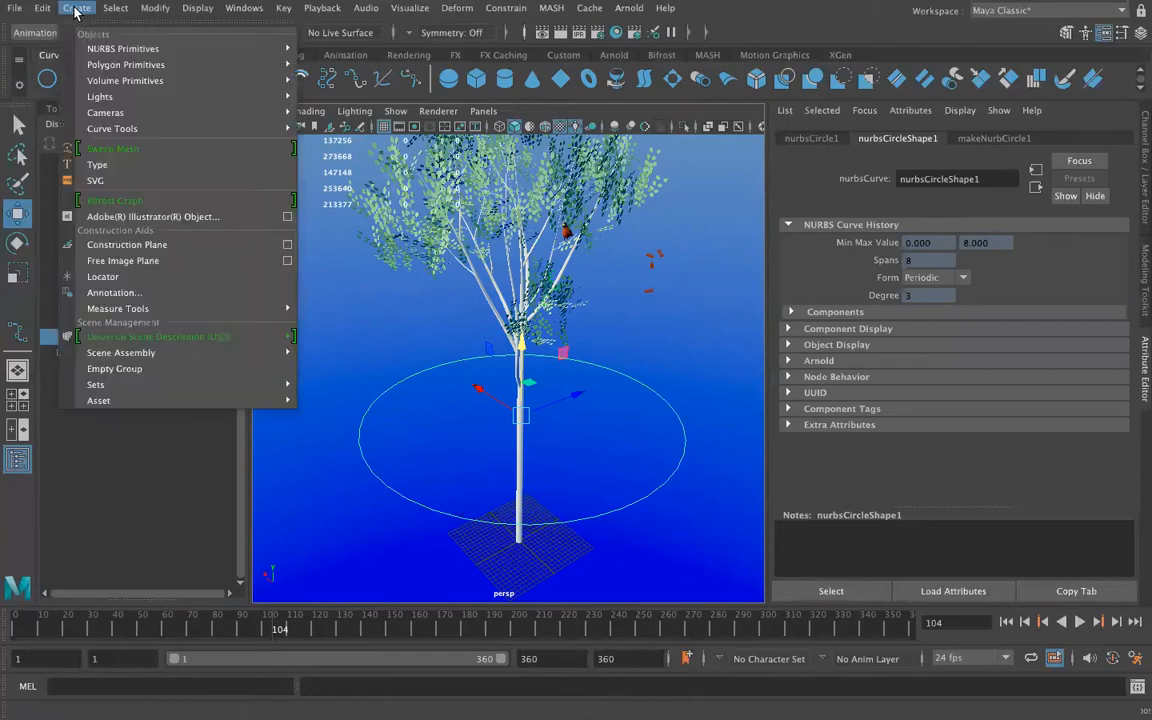
pyautogui.click(108, 276)
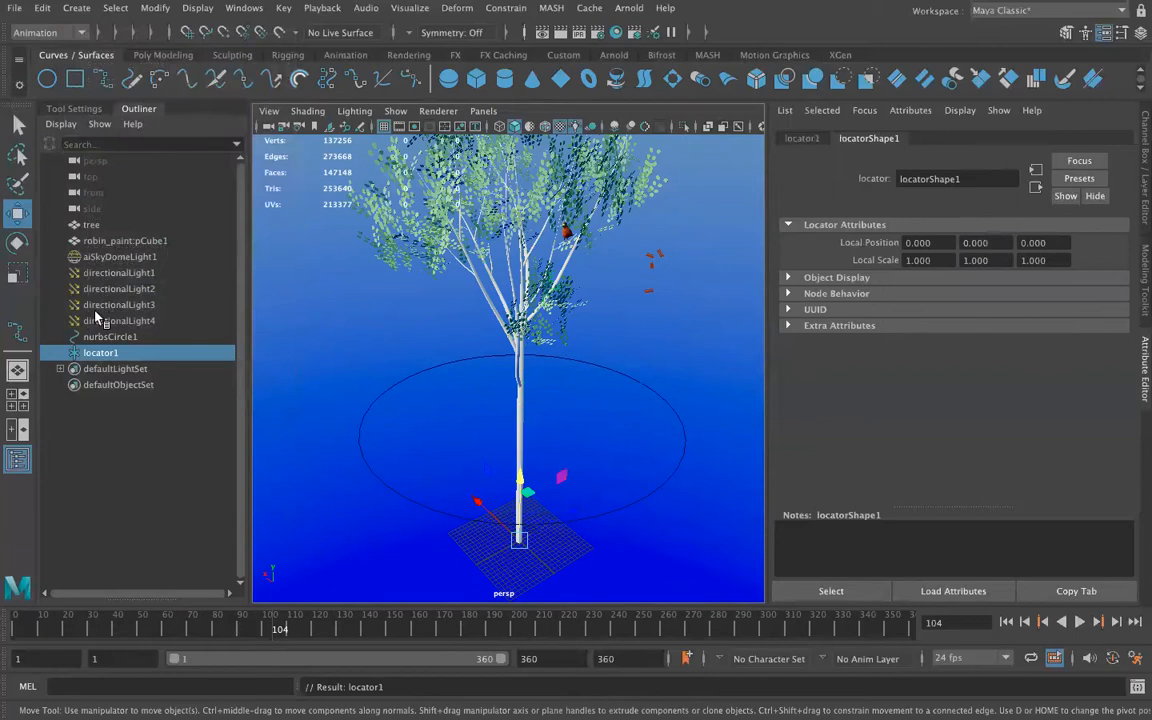
pyautogui.moveTo(112, 358); pyautogui.dragTo(91, 353)
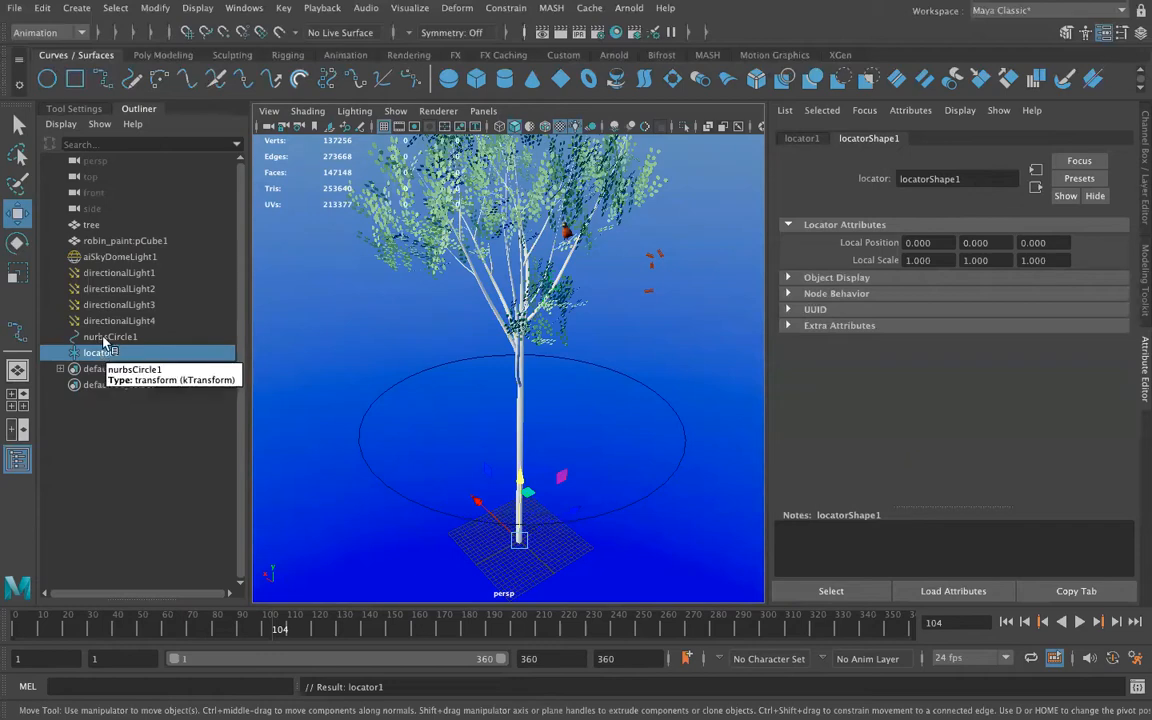
pyautogui.keyDown('ctrl'); pyautogui.click(110, 337); pyautogui.keyUp('ctrl')
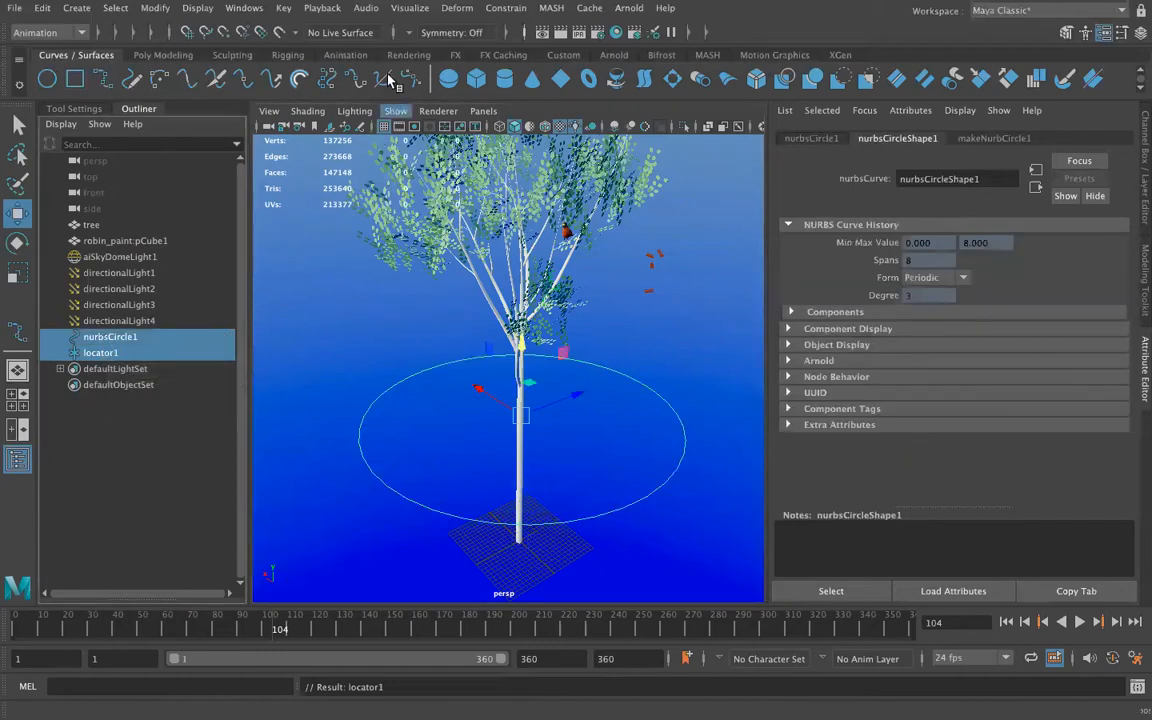
pyautogui.click(489, 10)
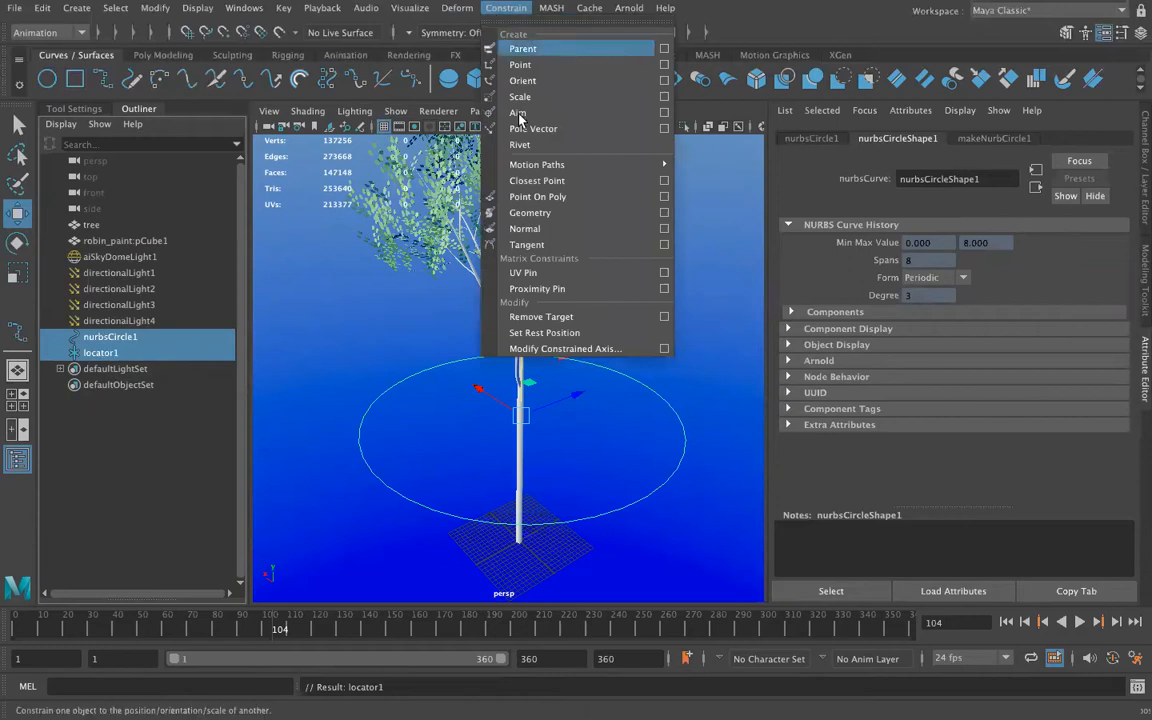
pyautogui.moveTo(522, 166)
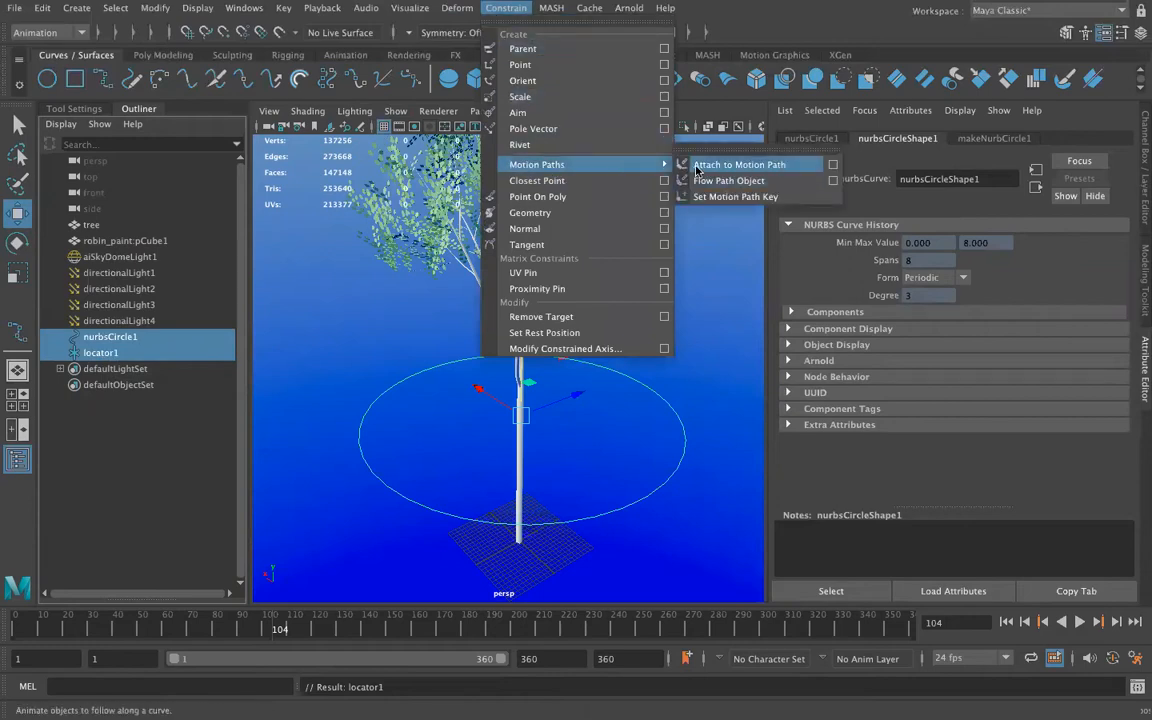
pyautogui.click(738, 165)
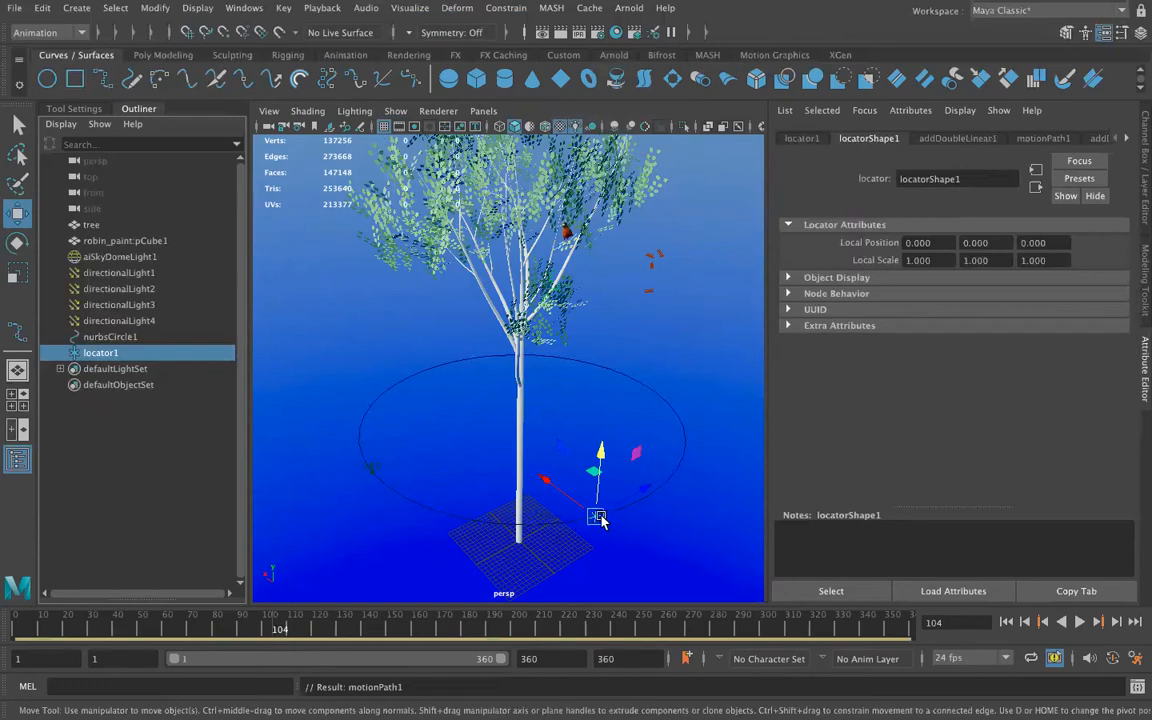
# Step: Scrub to frame 42, examine the motion path's frame markers on the circle up close, and play the locator's animation
pyautogui.moveTo(247, 627); pyautogui.dragTo(122, 632)
pyautogui.scroll(5, 505, 461)
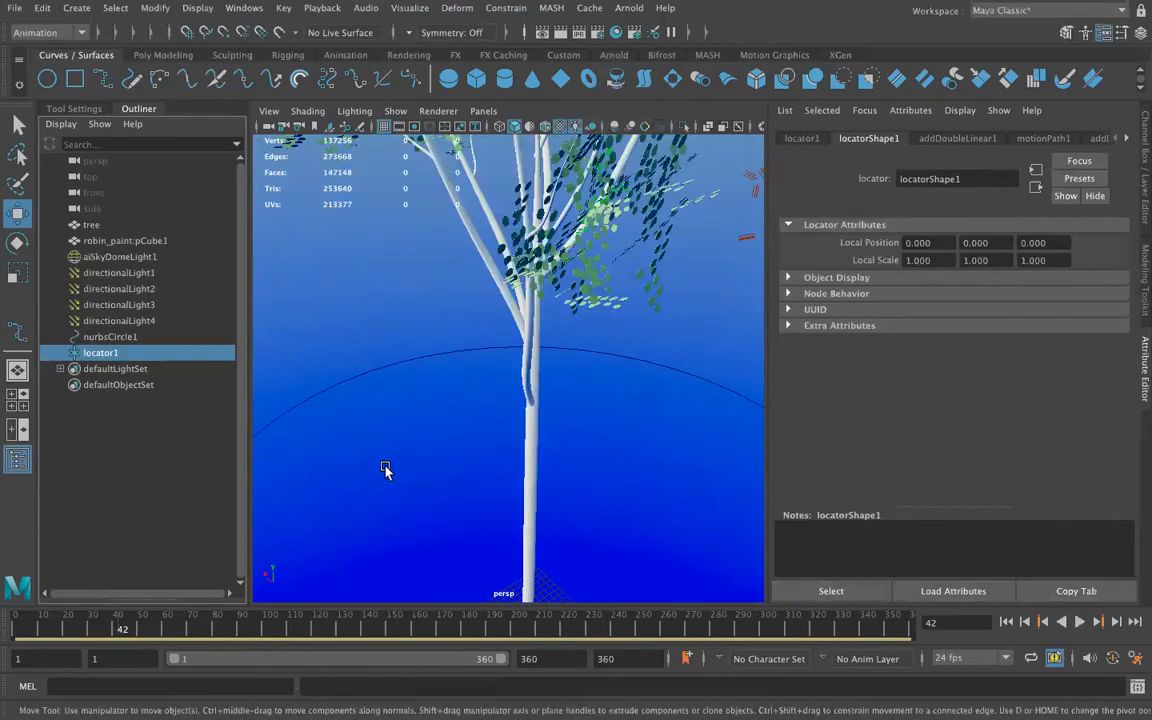
pyautogui.keyDown('alt'); pyautogui.moveTo(425, 467); pyautogui.dragTo(642, 358, button='middle'); pyautogui.keyUp('alt')
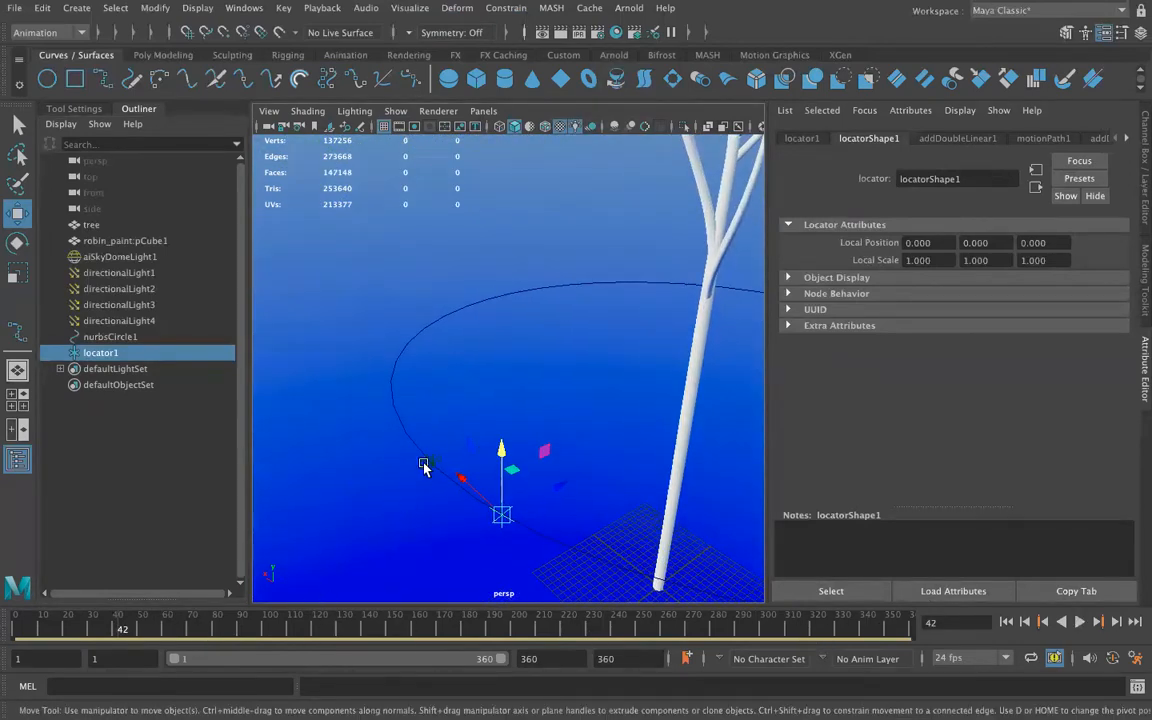
pyautogui.scroll(3, 433, 478)
pyautogui.keyDown('alt'); pyautogui.moveTo(427, 489); pyautogui.dragTo(460, 450, button='middle'); pyautogui.keyUp('alt')
pyautogui.scroll(3, 440, 470)
pyautogui.keyDown('alt'); pyautogui.moveTo(424, 503); pyautogui.dragTo(458, 448, button='middle'); pyautogui.keyUp('alt')
pyautogui.scroll(2, 458, 448)
pyautogui.click(433, 447)
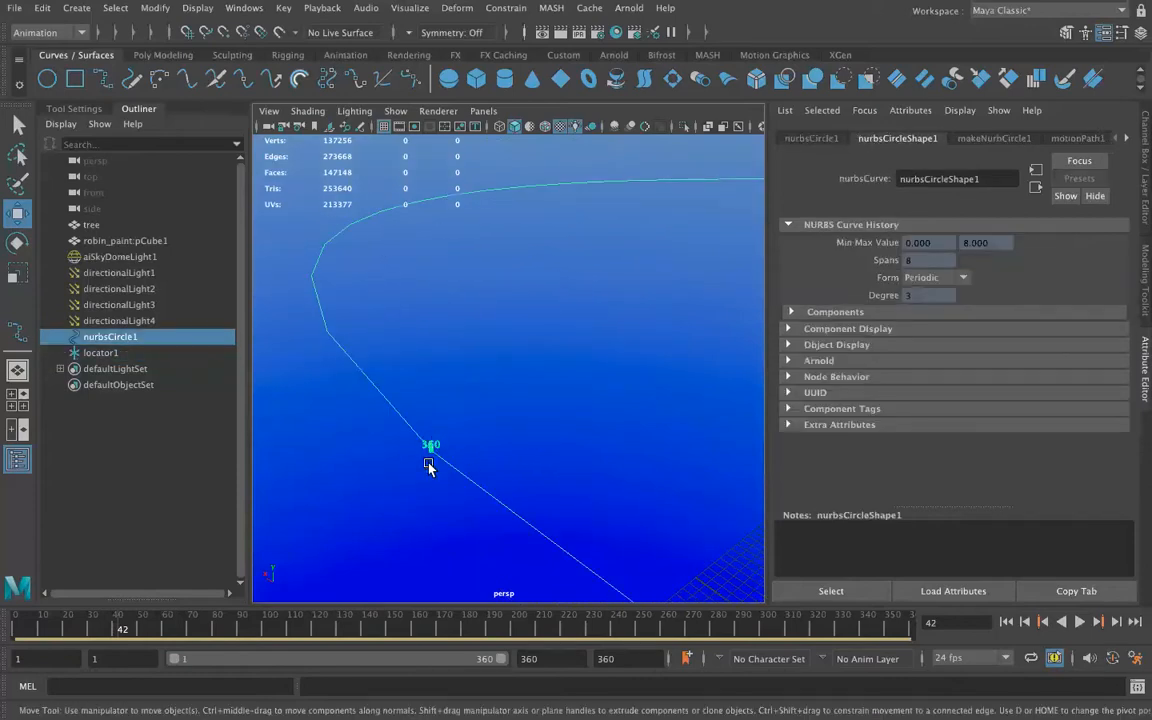
pyautogui.keyDown('alt'); pyautogui.moveTo(437, 471); pyautogui.dragTo(447, 318); pyautogui.keyUp('alt')
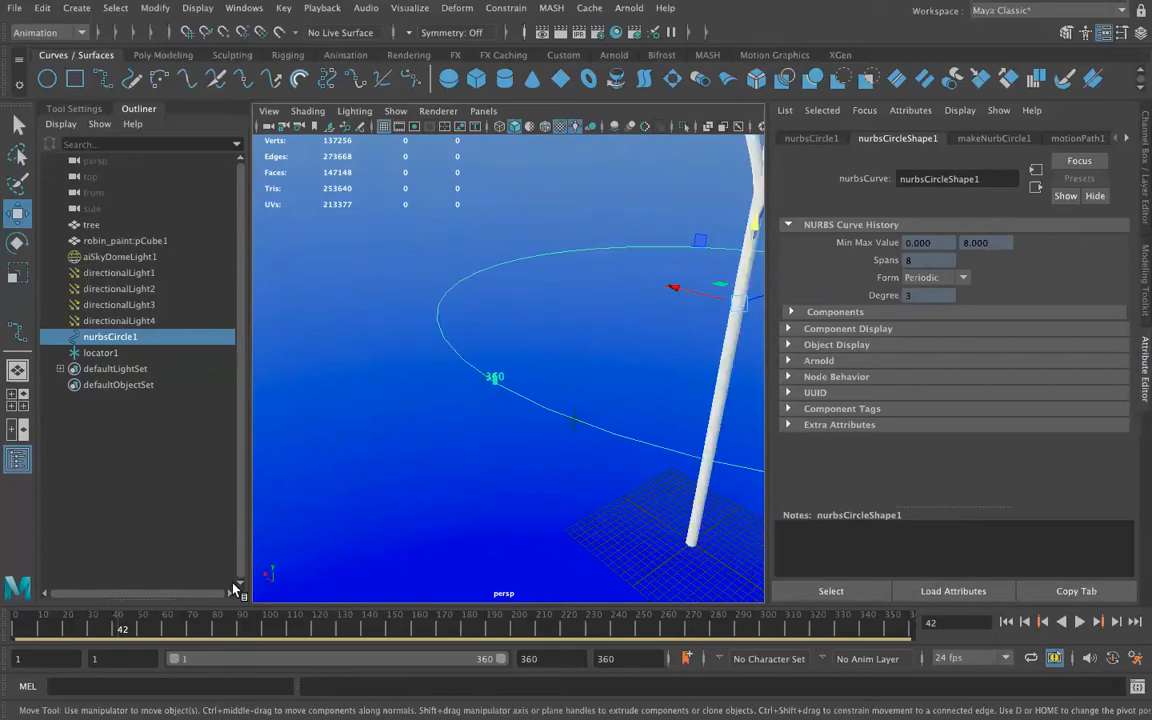
pyautogui.hotkey('alt', 'v')
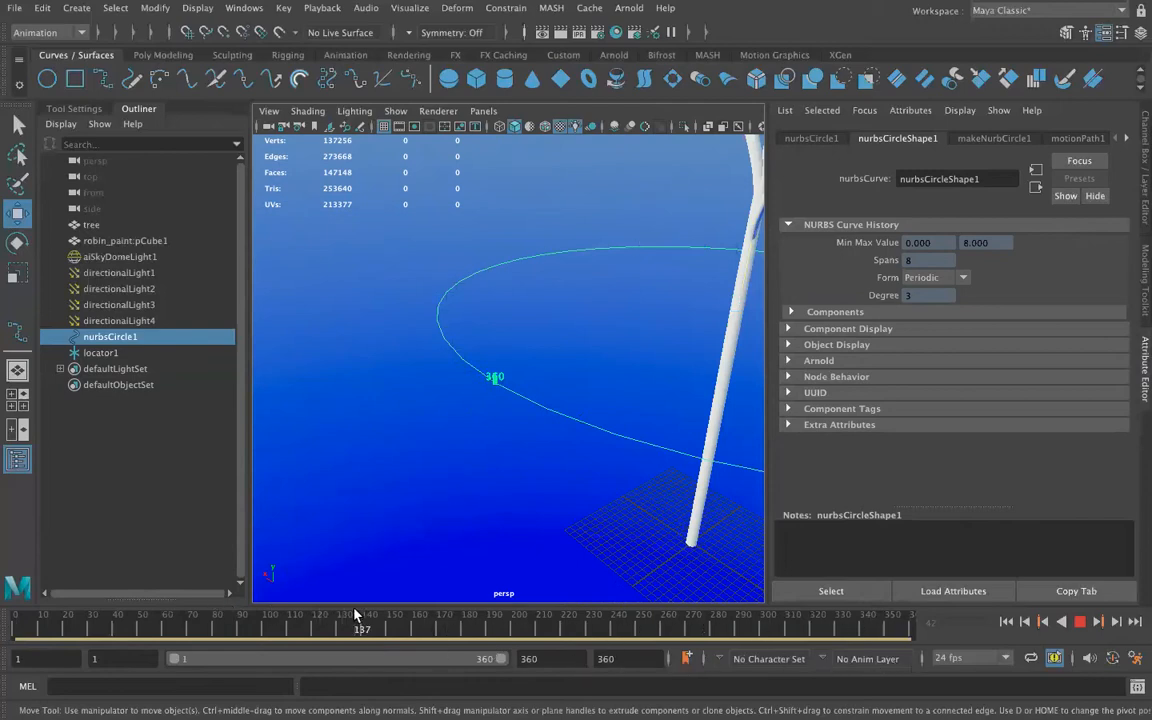
# Step: Select the locator, play its animation around the tree from frame 1, and return to the first frame
pyautogui.click(115, 352)
pyautogui.moveTo(42, 628); pyautogui.dragTo(9, 630)
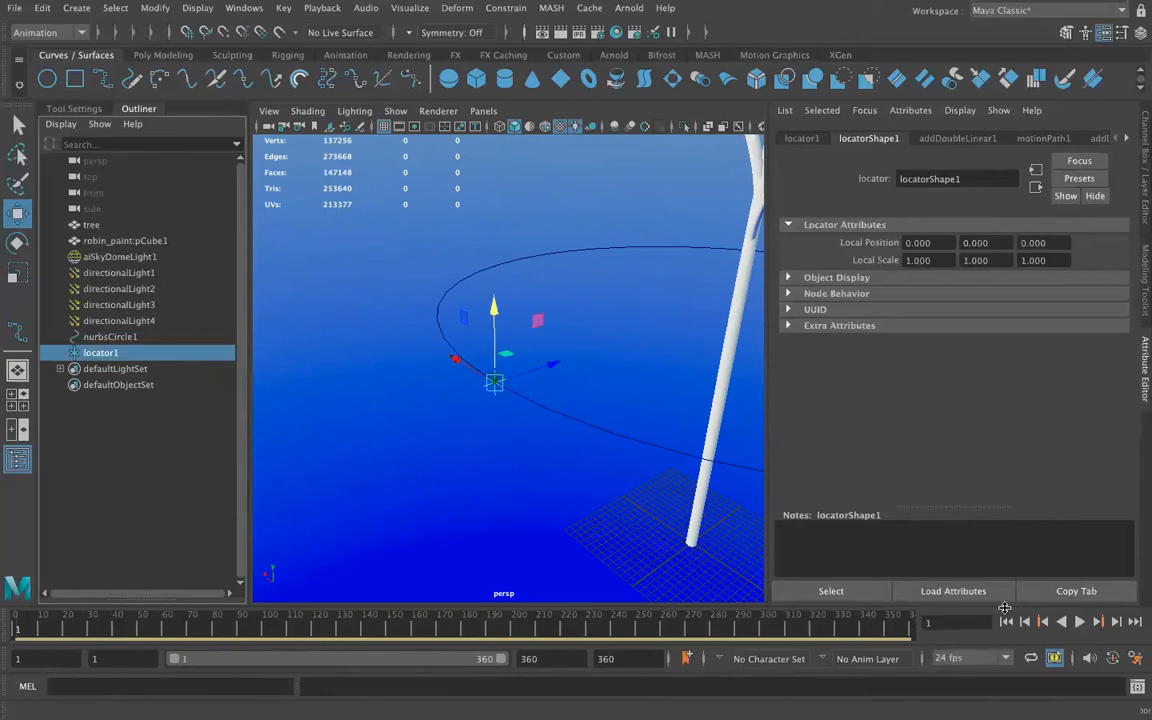
pyautogui.scroll(-5, 607, 469)
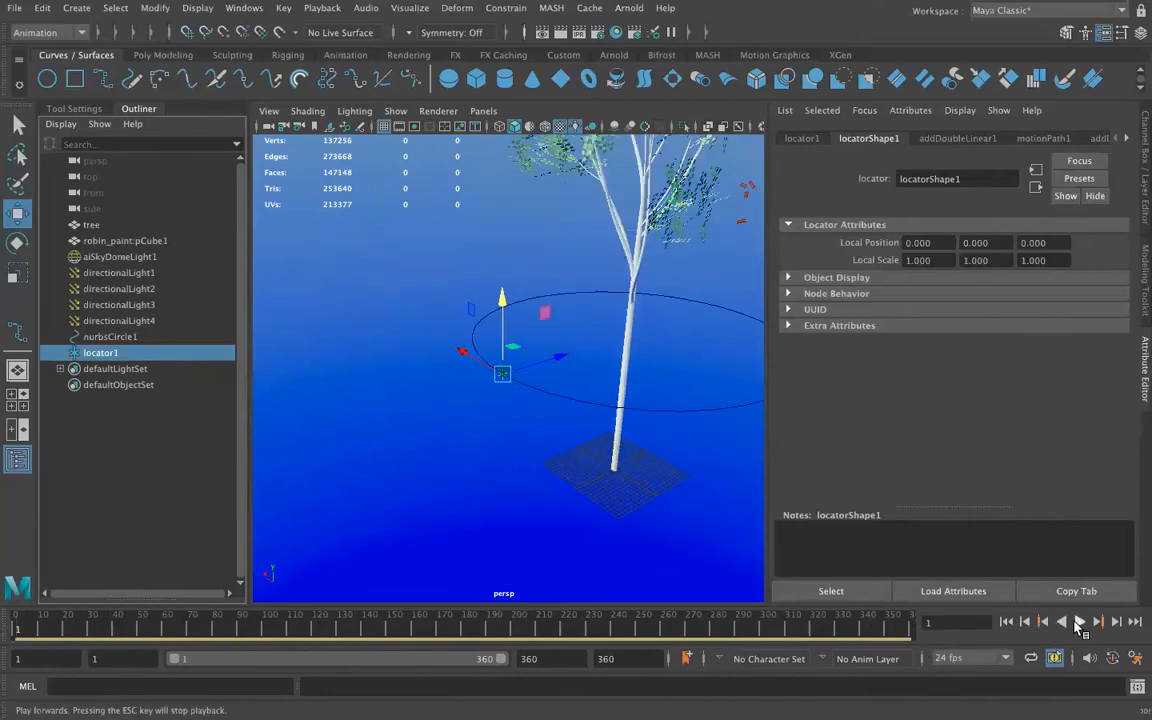
pyautogui.click(1078, 622)
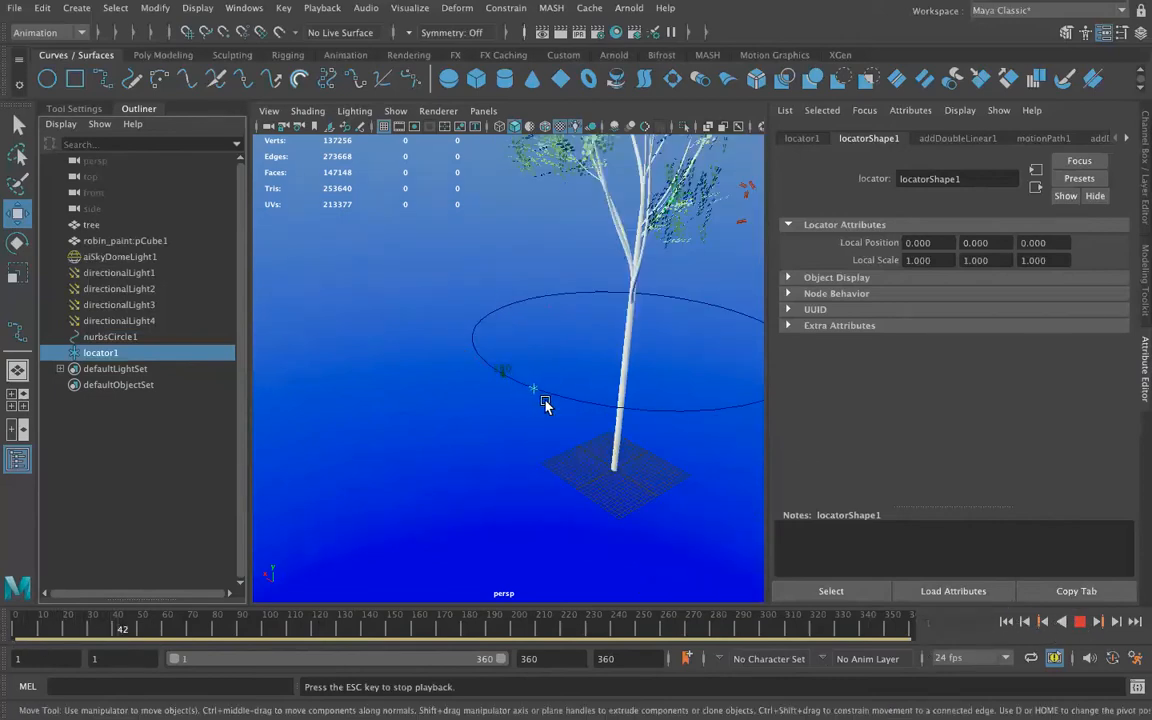
pyautogui.keyDown('alt'); pyautogui.moveTo(692, 453); pyautogui.dragTo(600, 477, button='middle'); pyautogui.keyUp('alt')
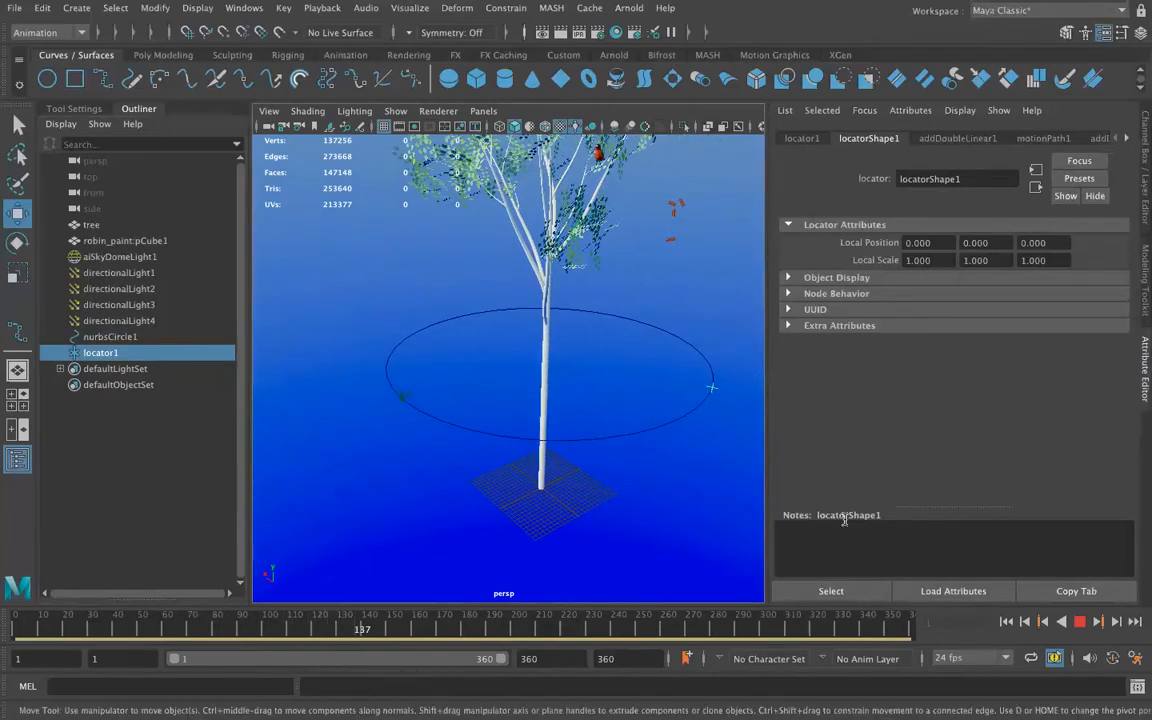
pyautogui.press('Escape')
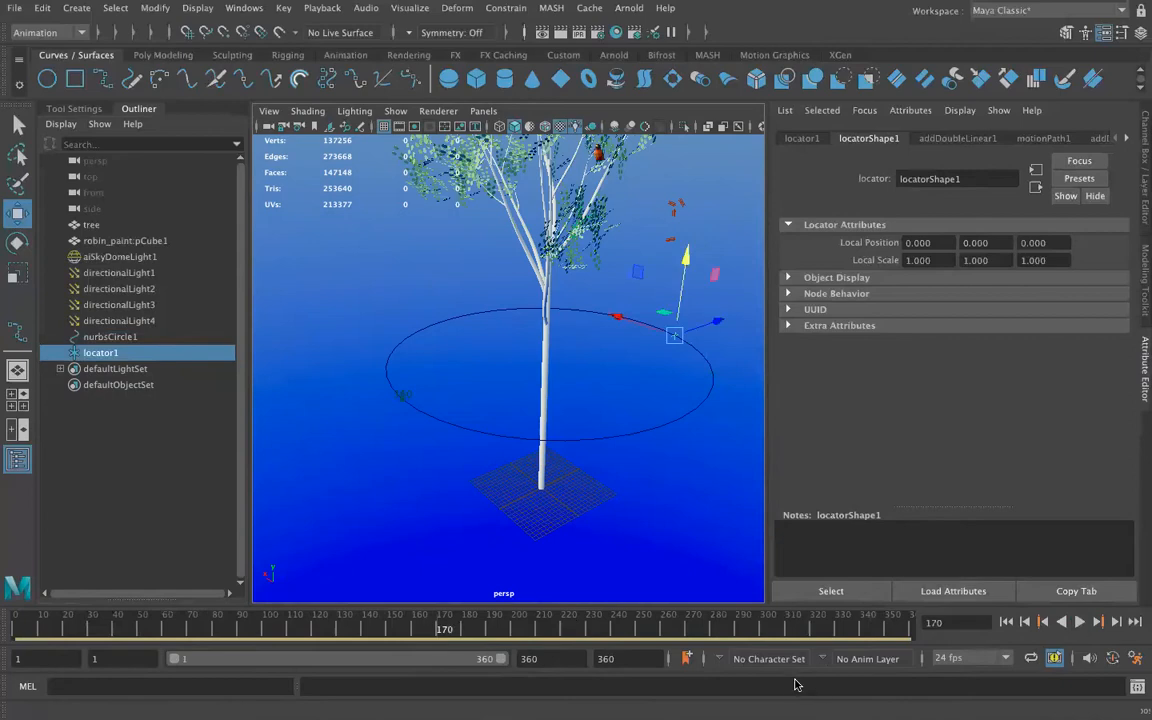
pyautogui.moveTo(424, 494)
pyautogui.keyDown('alt'); pyautogui.mouseDown()
pyautogui.moveTo(399, 489)
pyautogui.moveTo(424, 483)
pyautogui.mouseUp(); pyautogui.keyUp('alt')
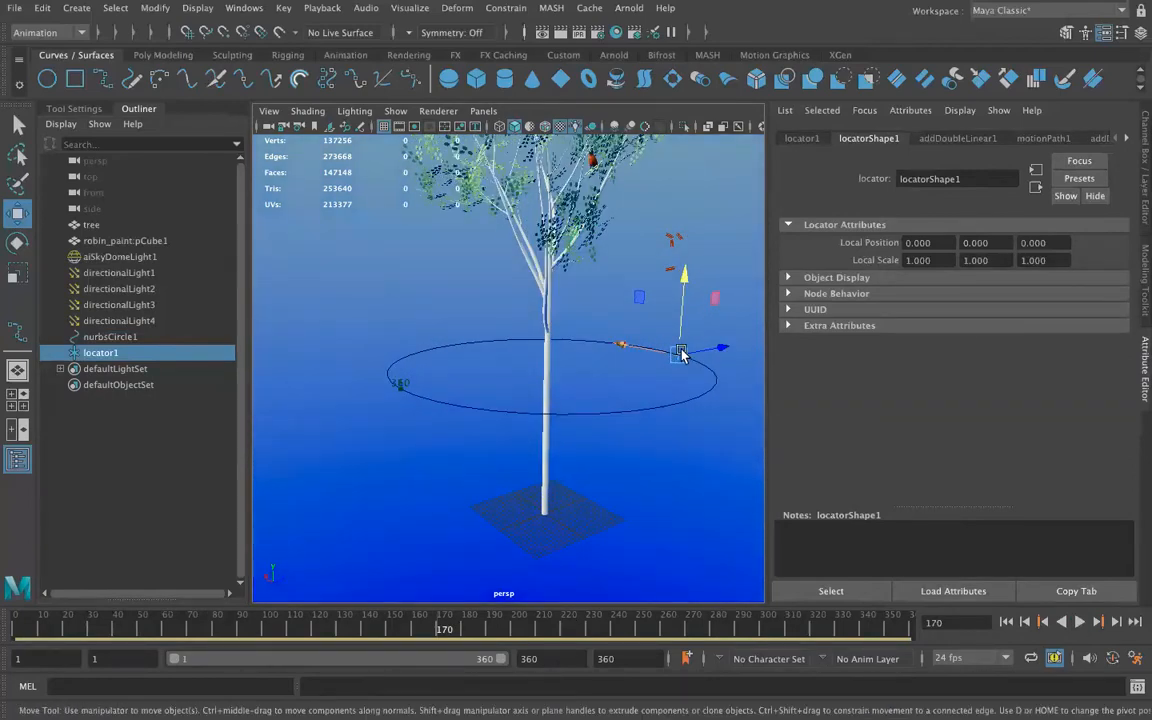
pyautogui.click(1005, 622)
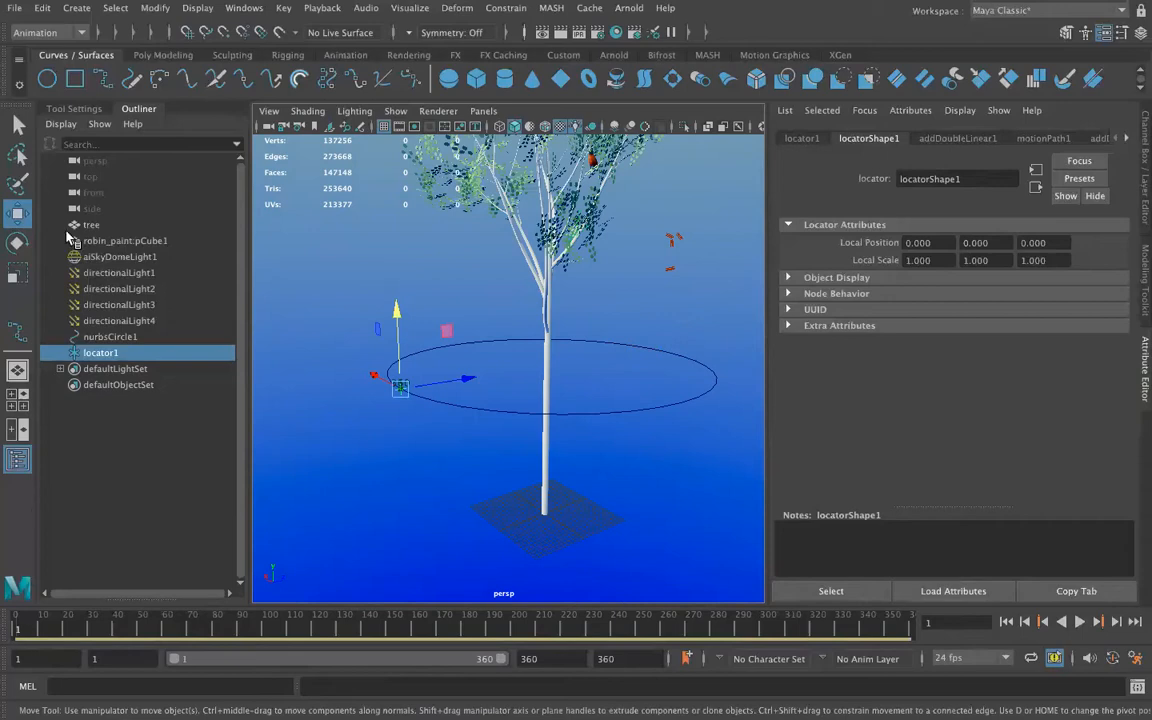
# Step: Create a Camera and Aim, and expand its group to inspect the camera and its aim control
pyautogui.click(75, 9)
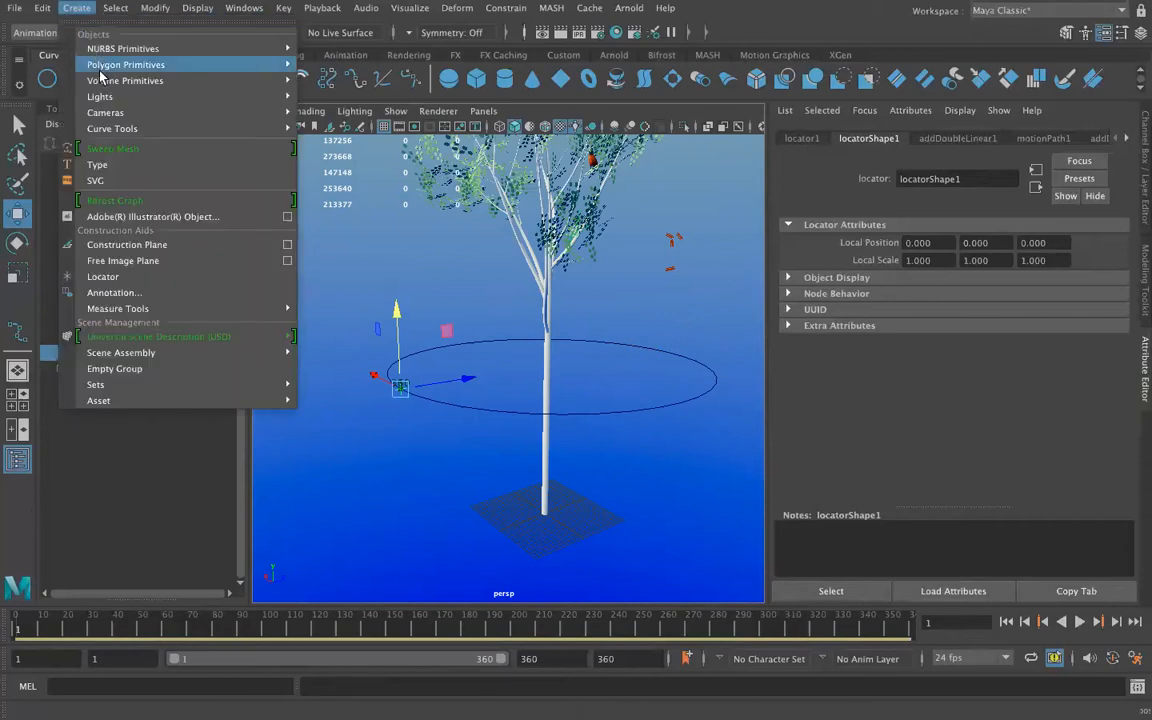
pyautogui.moveTo(105, 113)
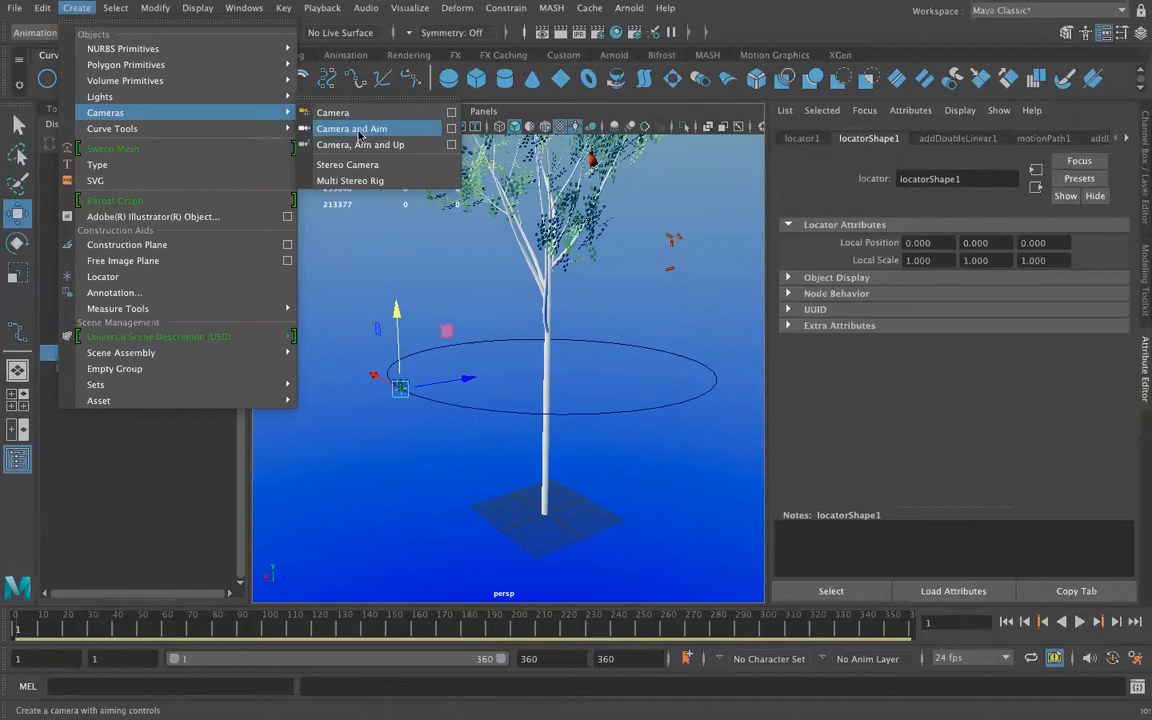
pyautogui.click(358, 132)
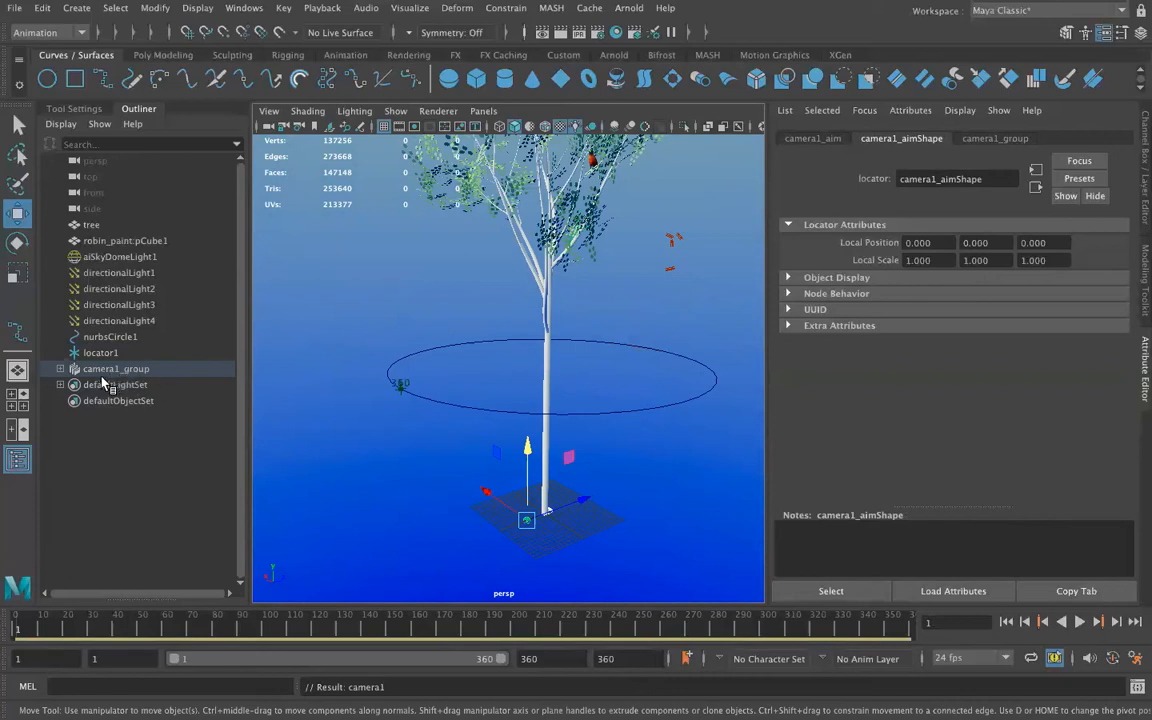
pyautogui.scroll(3, 611, 548)
pyautogui.scroll(3, 611, 548)
pyautogui.keyDown('alt'); pyautogui.moveTo(590, 445); pyautogui.dragTo(527, 223, button='middle'); pyautogui.keyUp('alt')
pyautogui.scroll(3, 404, 379)
pyautogui.scroll(3, 406, 384)
pyautogui.keyDown('alt'); pyautogui.moveTo(491, 480); pyautogui.dragTo(428, 488); pyautogui.keyUp('alt')
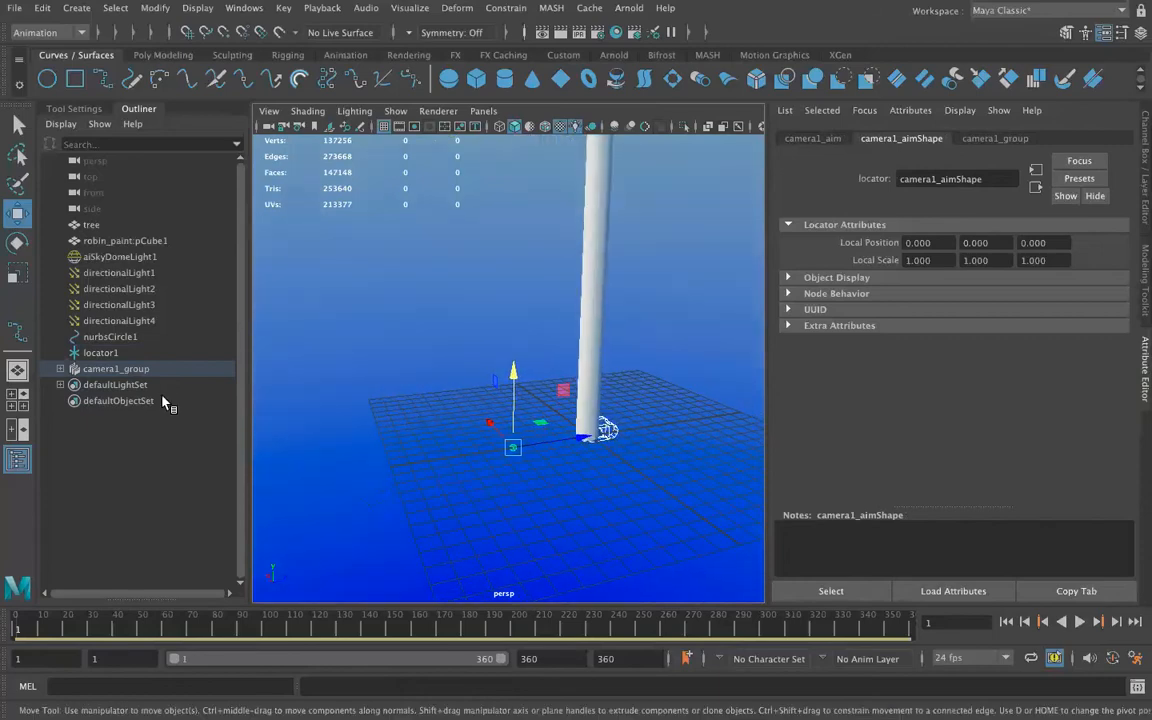
pyautogui.click(60, 369)
pyautogui.click(105, 385)
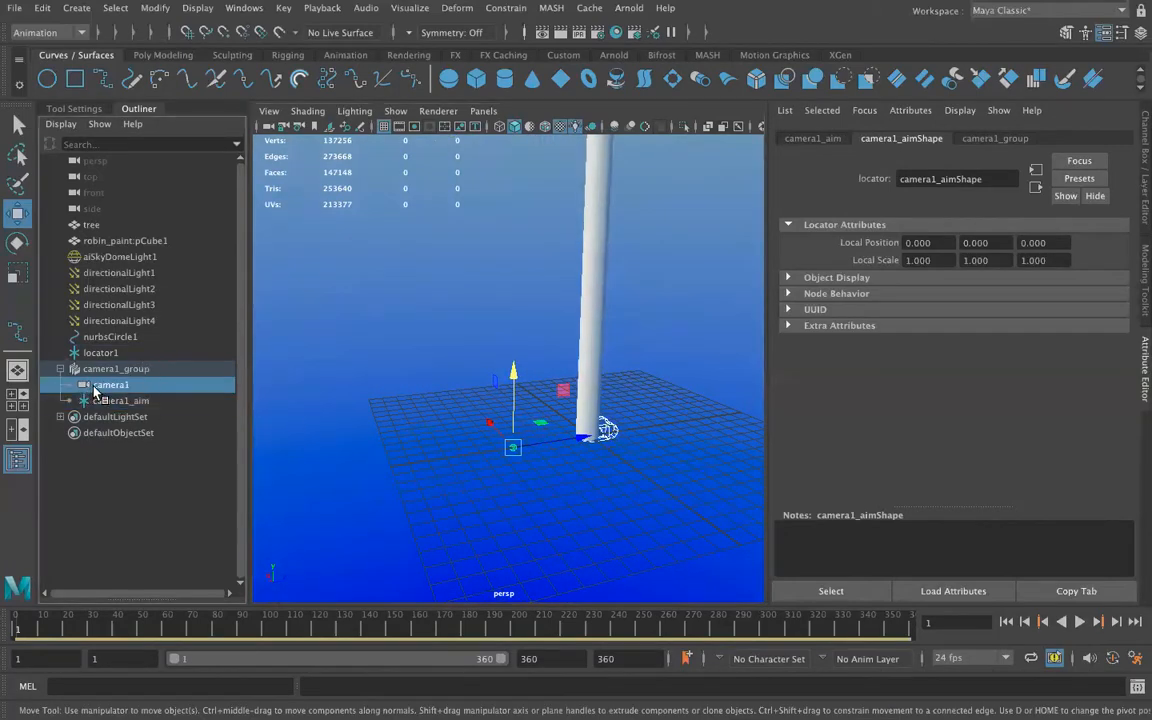
pyautogui.click(102, 400)
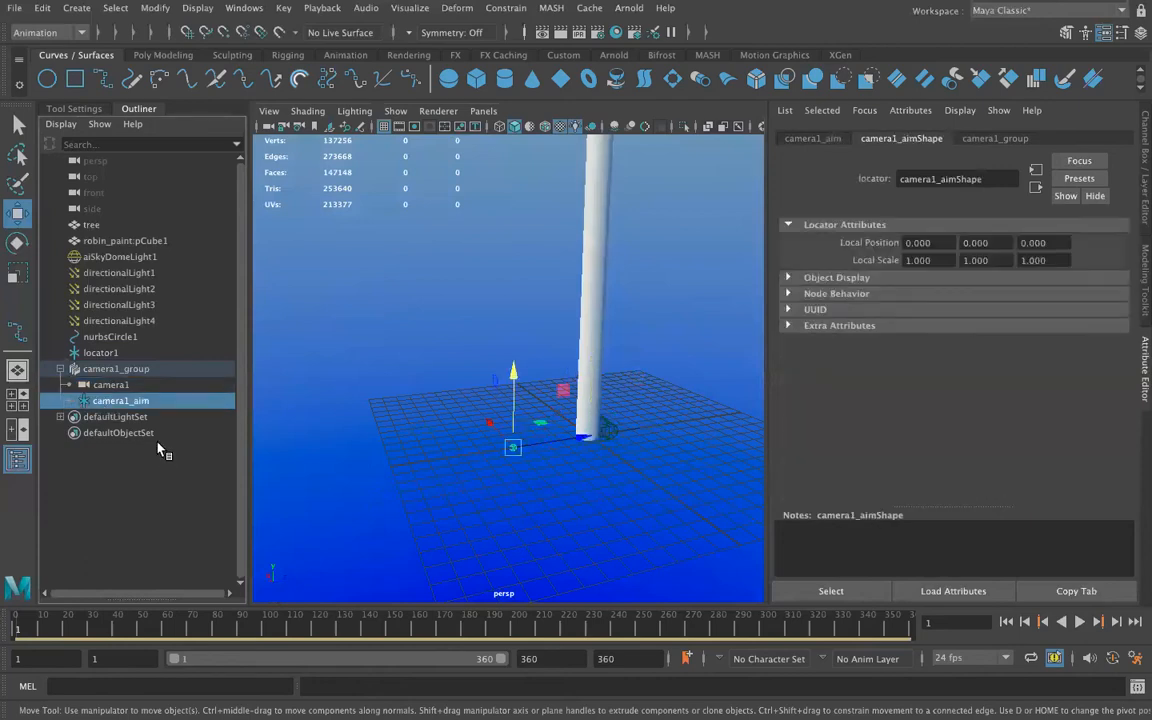
# Step: Try moving camera1 away from the trunk across the grid, and undo the moves
pyautogui.click(135, 386)
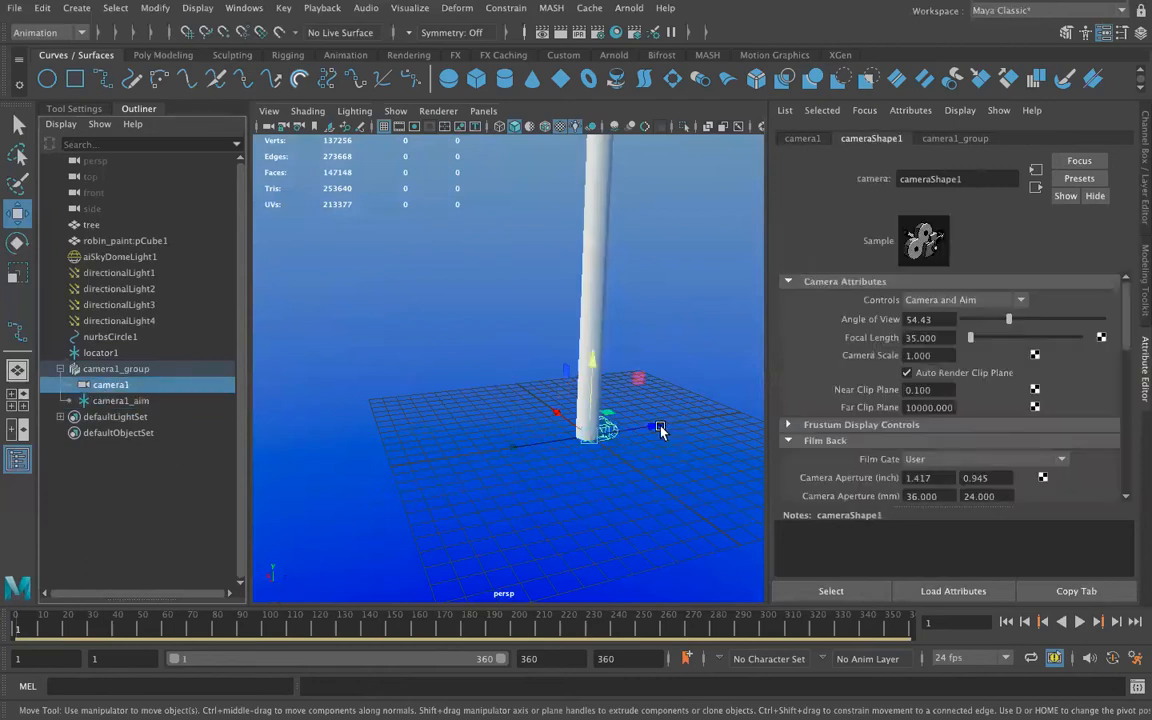
pyautogui.moveTo(640, 432); pyautogui.dragTo(430, 486)
pyautogui.moveTo(358, 409); pyautogui.dragTo(538, 510)
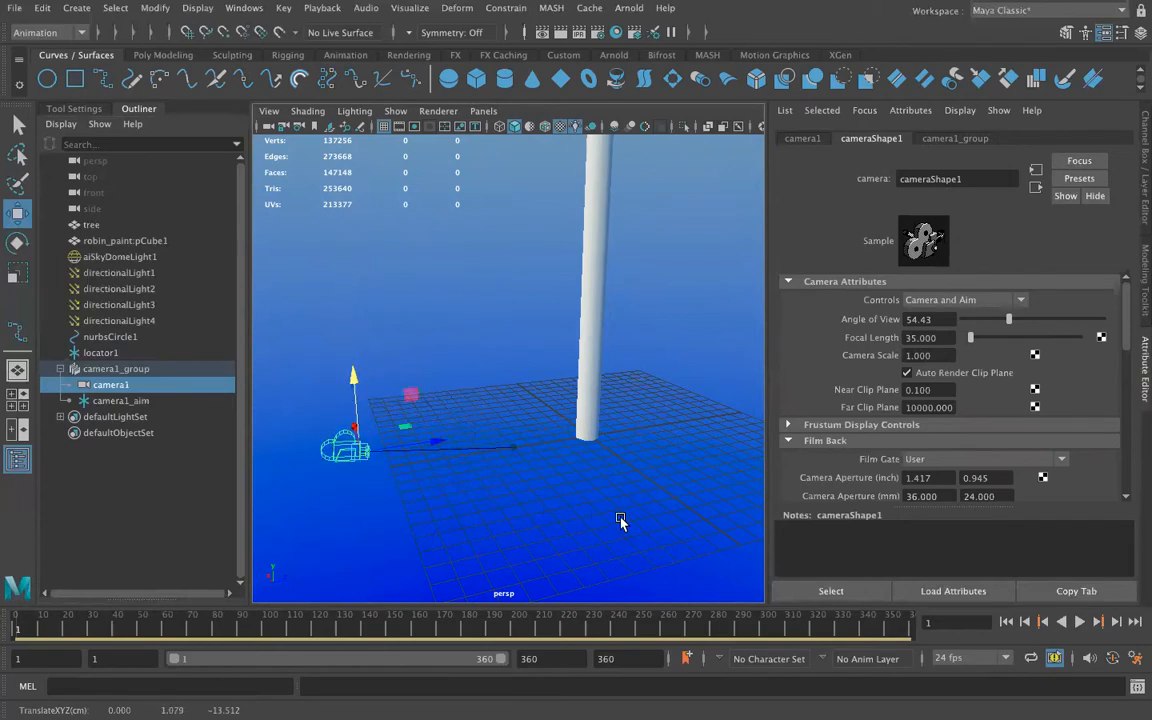
pyautogui.hotkey('ctrl', 'z')
pyautogui.hotkey('ctrl', 'z')
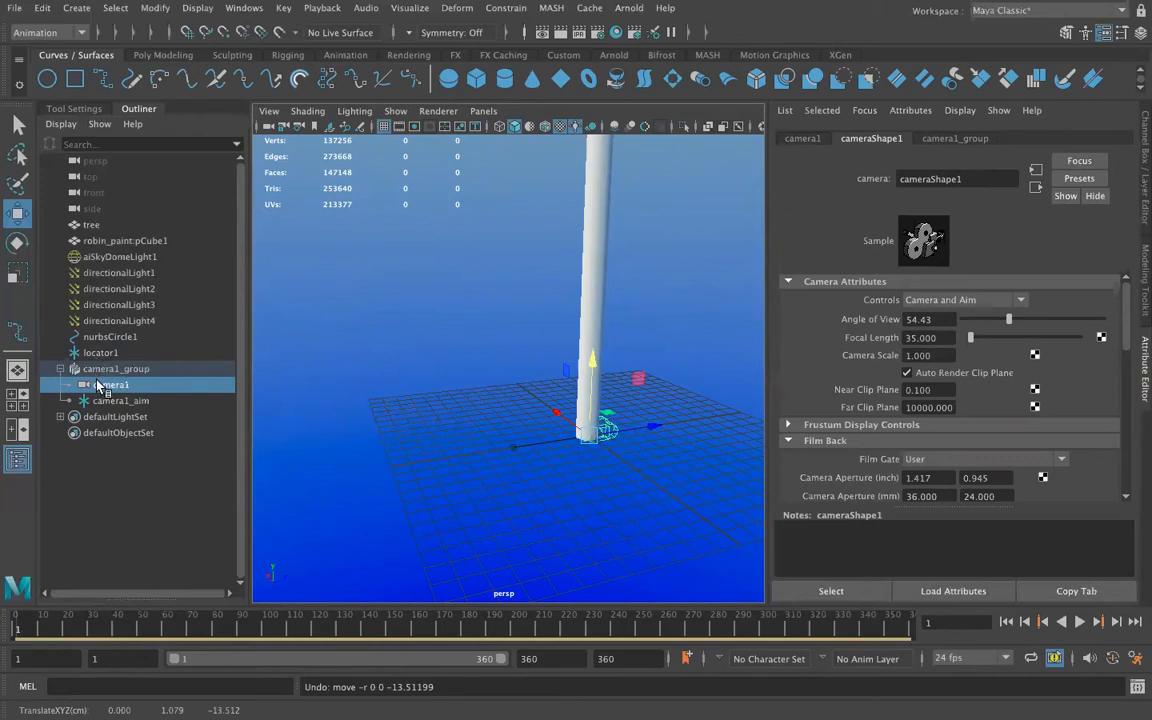
# Step: Try setting the locator's X rotation to 90, play the animation, and return to the first frame
pyautogui.click(98, 352)
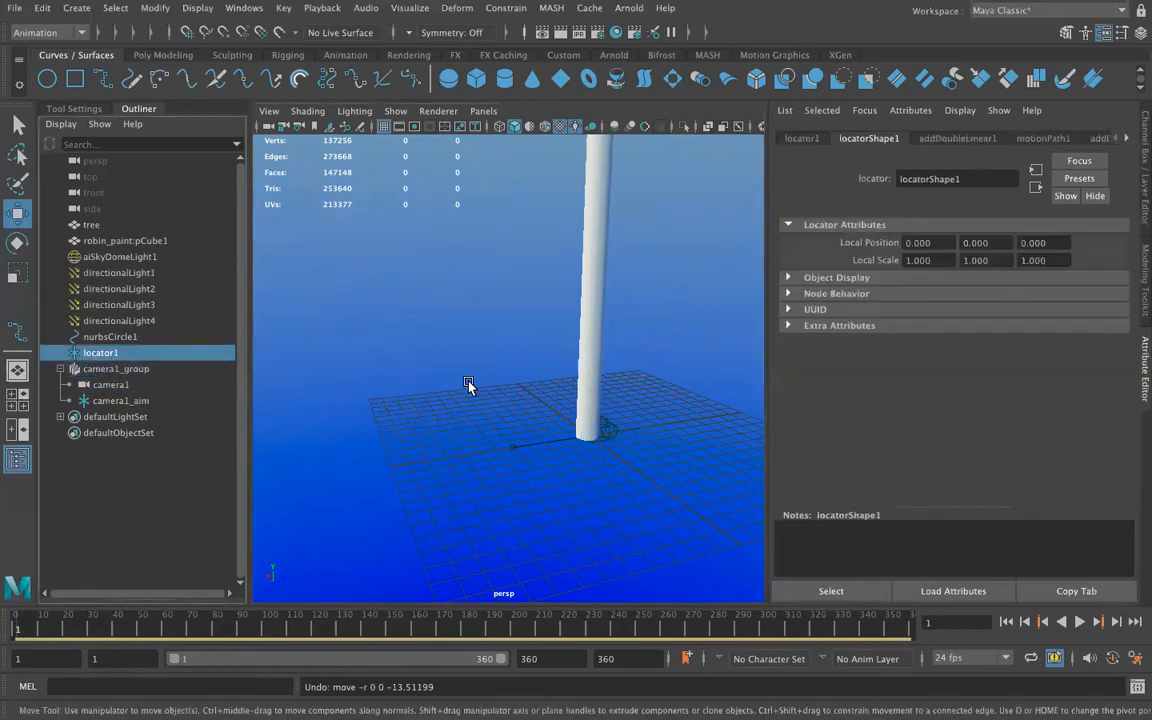
pyautogui.scroll(-10, 470, 386)
pyautogui.keyDown('alt'); pyautogui.moveTo(390, 238); pyautogui.dragTo(352, 363); pyautogui.keyUp('alt')
pyautogui.scroll(-5, 339, 332)
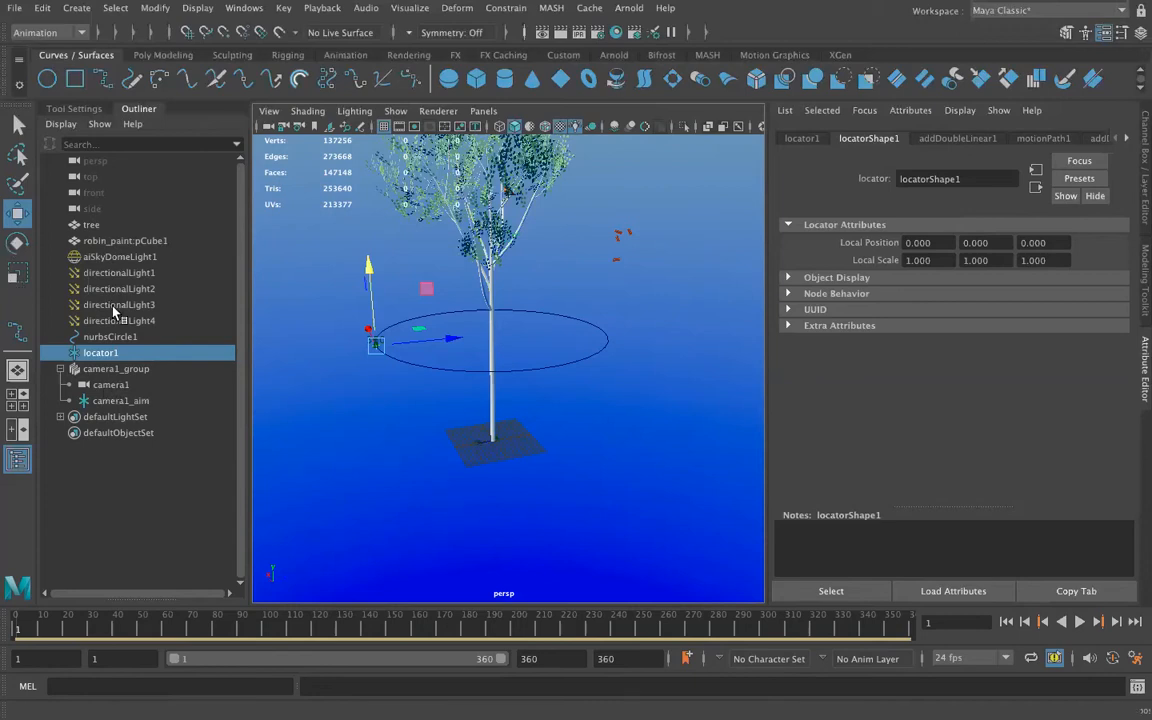
pyautogui.click(801, 138)
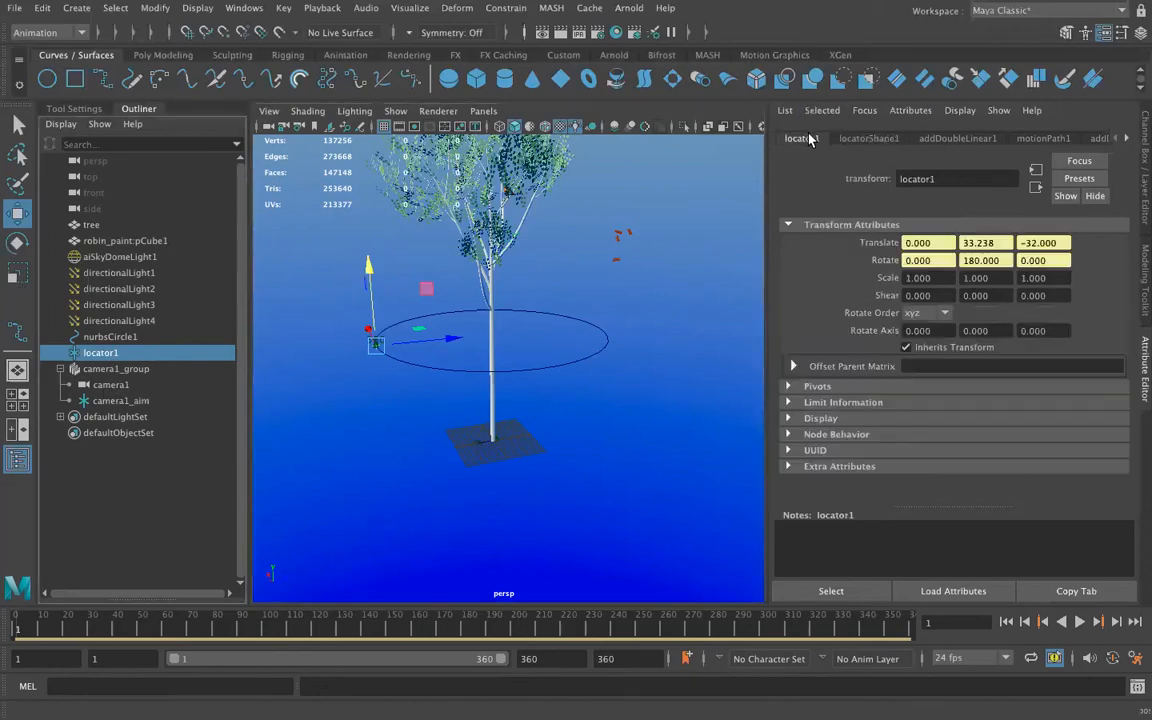
pyautogui.click(933, 260)
pyautogui.write('90')
pyautogui.press('Return')
pyautogui.click(1080, 622)
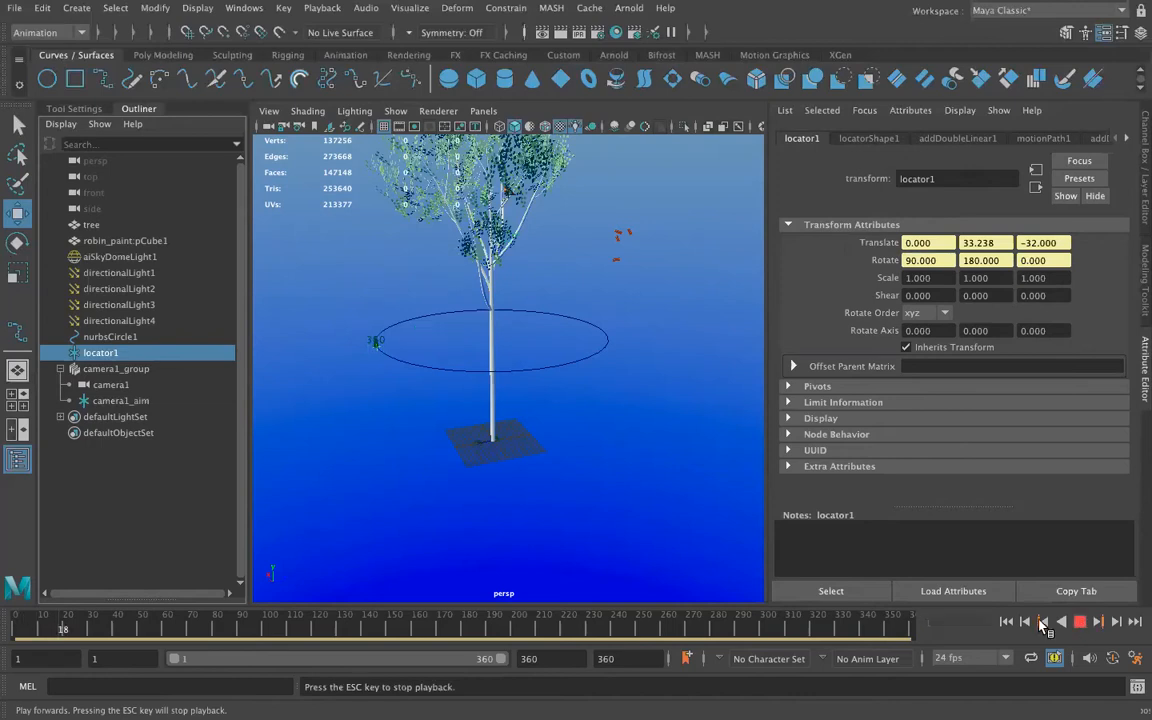
pyautogui.press('Escape')
pyautogui.click(1010, 622)
pyautogui.click(922, 260)
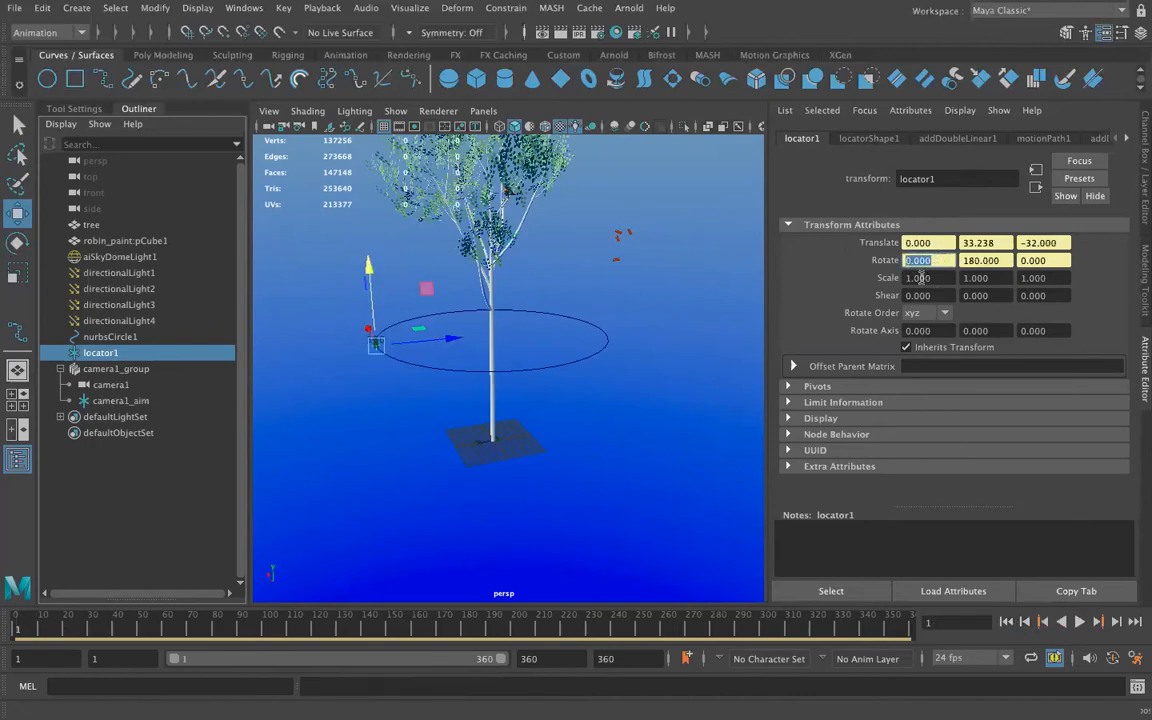
pyautogui.click(938, 262)
# Step: Try moving camera1 up and across to the locator by hand, and undo both moves
pyautogui.click(108, 386)
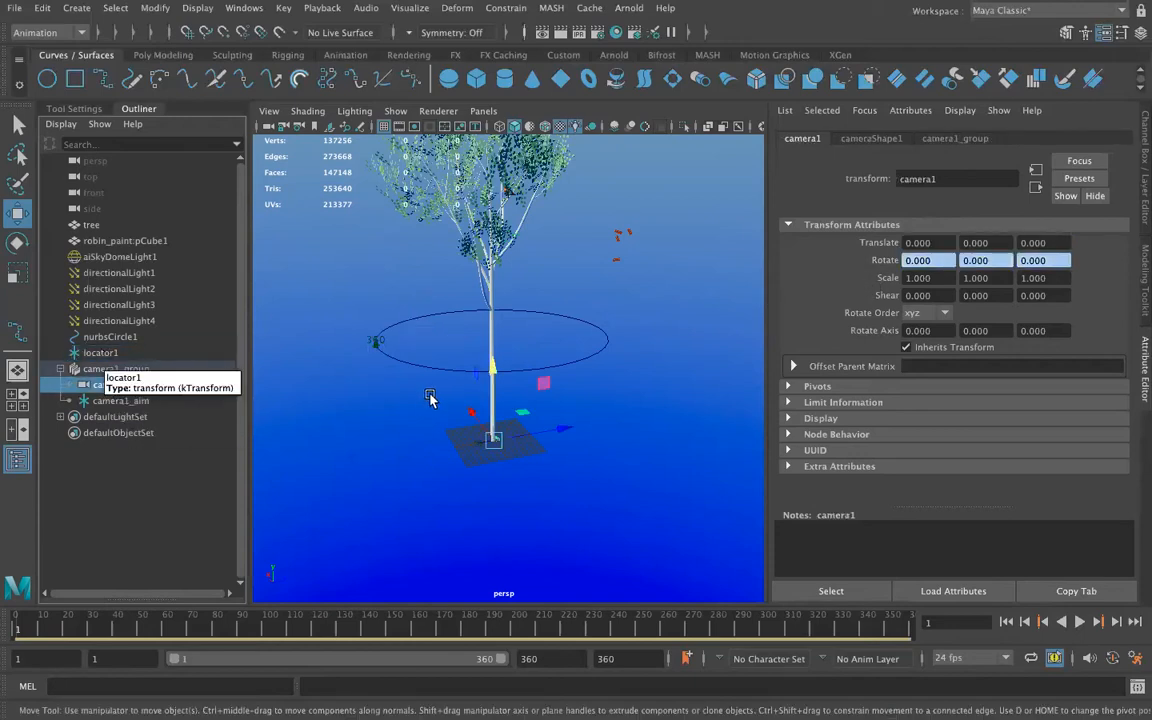
pyautogui.moveTo(493, 364); pyautogui.dragTo(506, 262)
pyautogui.moveTo(558, 339); pyautogui.dragTo(442, 334)
pyautogui.hotkey('ctrl', 'z')
pyautogui.hotkey('ctrl', 'z')
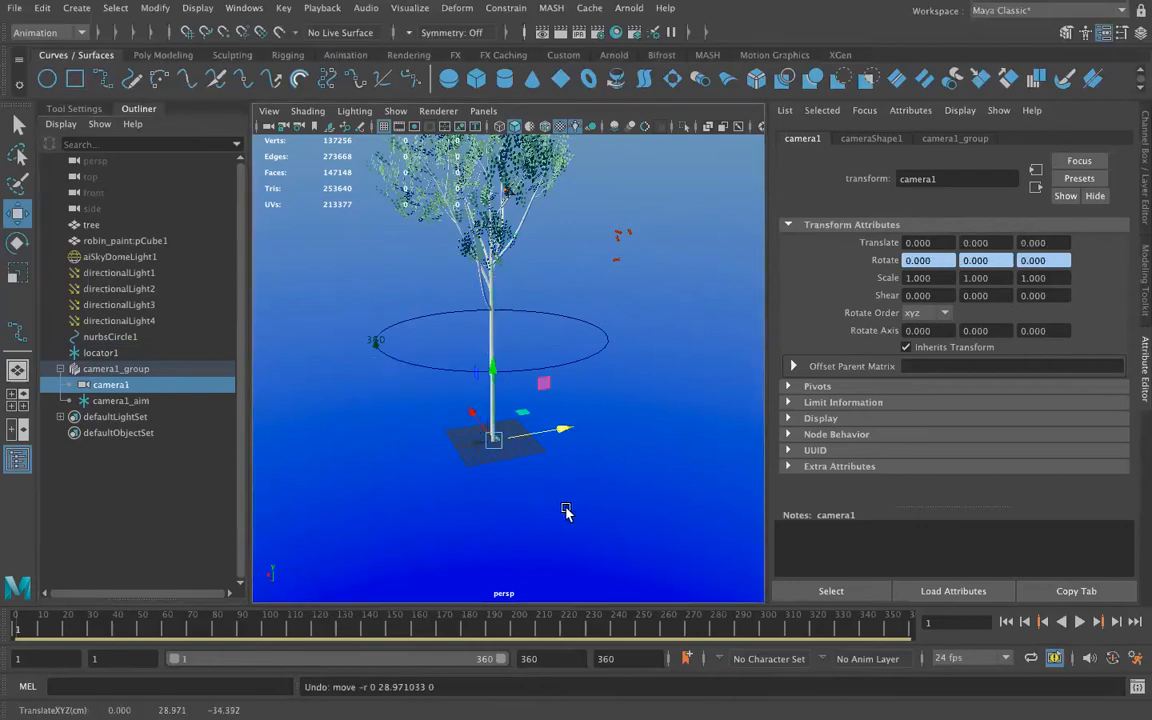
# Step: Match camera1's translation to locator1 with Match Translation and examine the camera's placement on the circle
pyautogui.keyDown('ctrl'); pyautogui.click(106, 354); pyautogui.keyUp('ctrl')
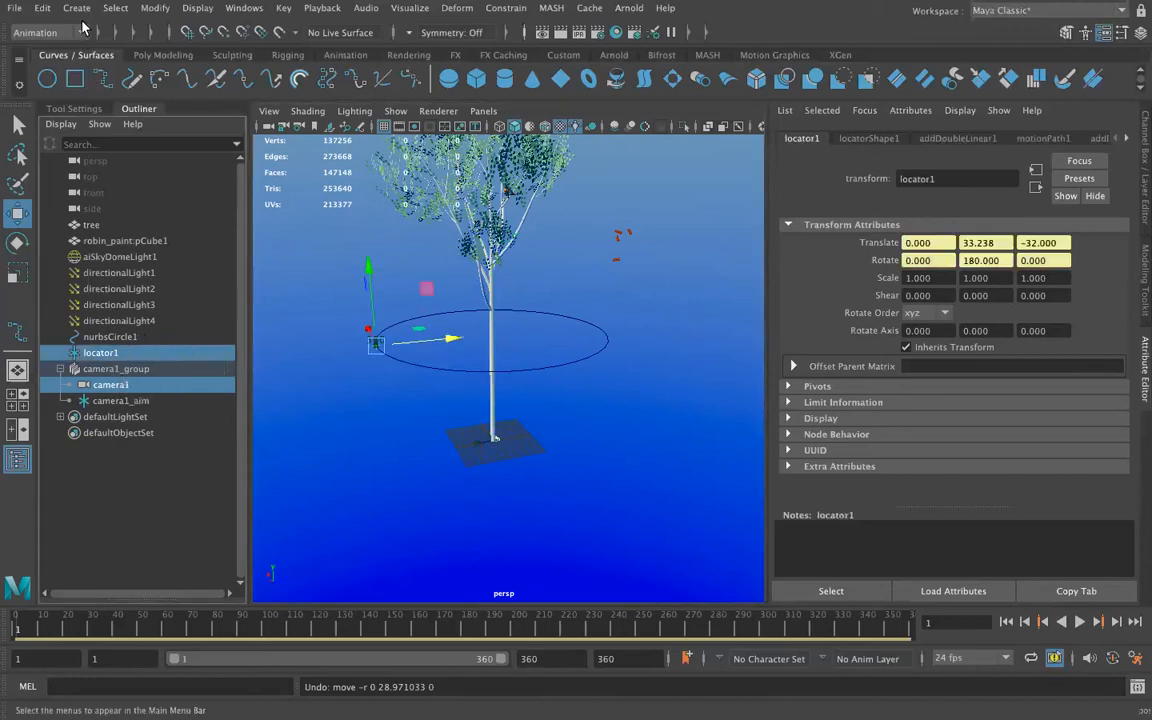
pyautogui.click(148, 12)
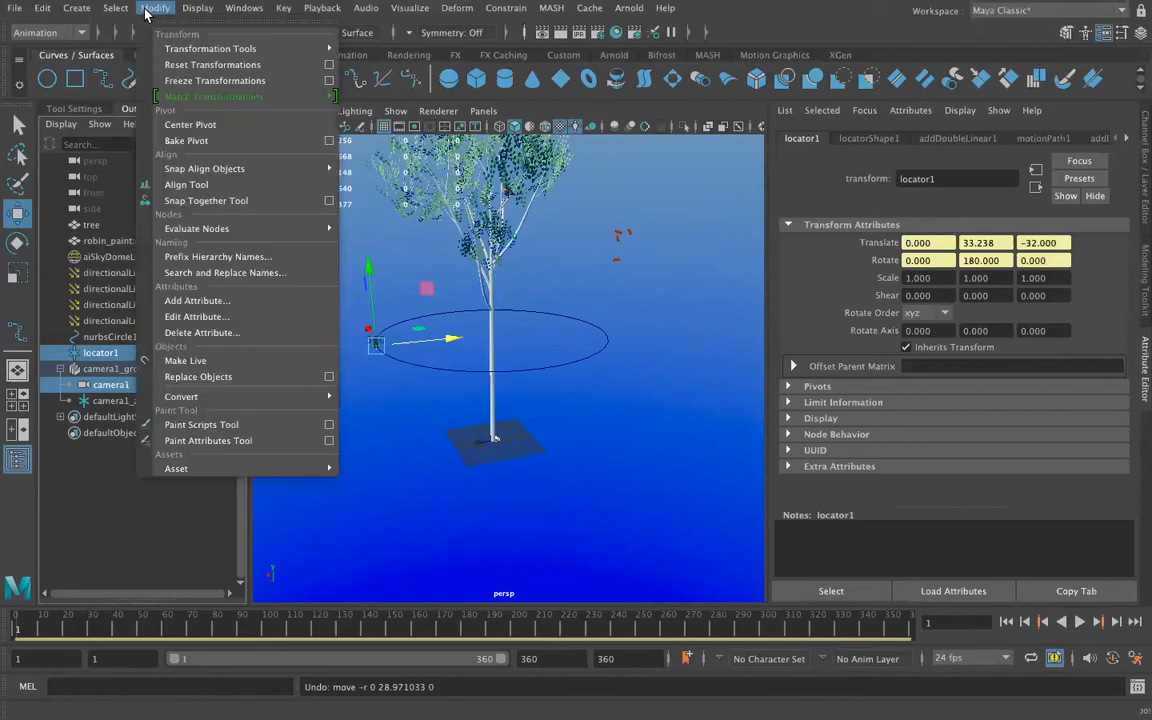
pyautogui.moveTo(183, 97)
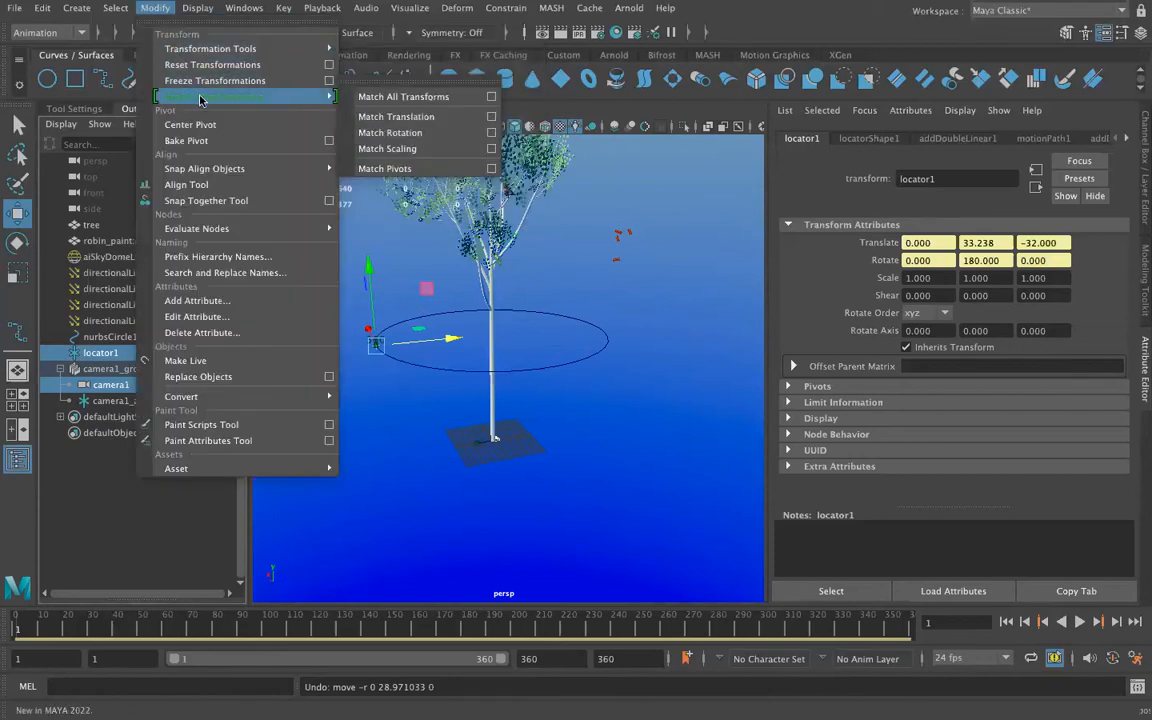
pyautogui.click(424, 118)
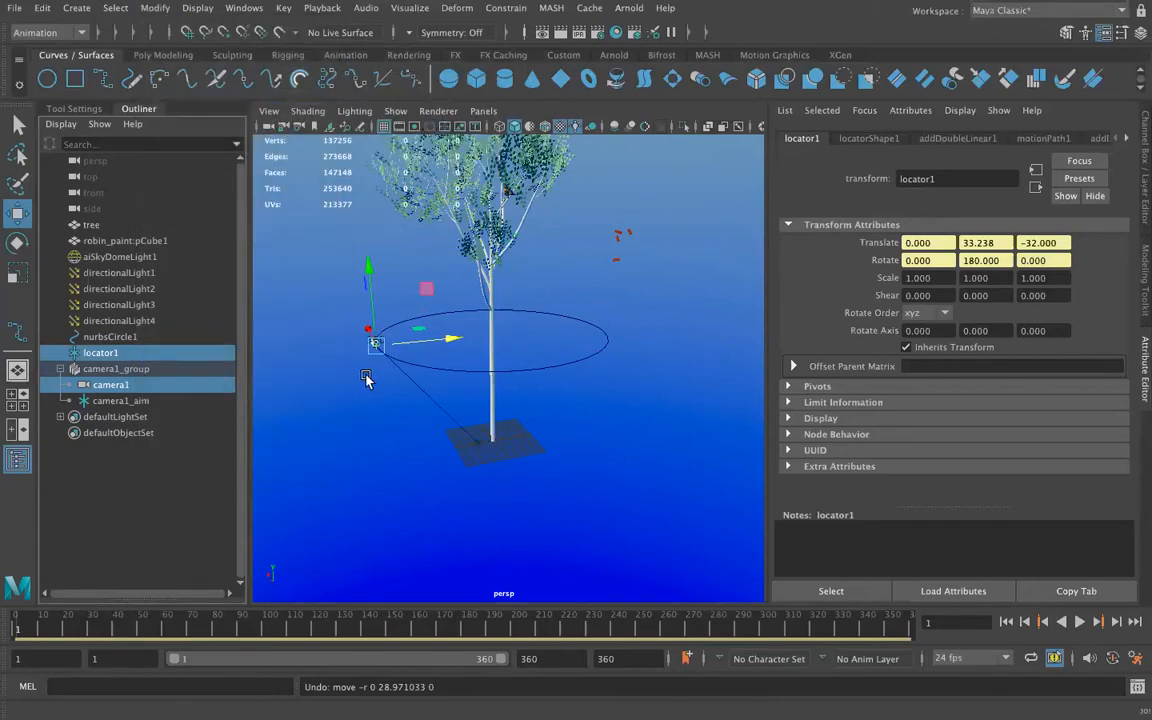
pyautogui.scroll(5, 352, 369)
pyautogui.keyDown('alt'); pyautogui.moveTo(350, 368); pyautogui.dragTo(550, 385, button='middle'); pyautogui.keyUp('alt')
pyautogui.scroll(4, 530, 386)
pyautogui.keyDown('alt'); pyautogui.moveTo(396, 322); pyautogui.dragTo(424, 383, button='middle'); pyautogui.keyUp('alt')
pyautogui.scroll(4, 424, 383)
pyautogui.keyDown('alt'); pyautogui.moveTo(381, 339); pyautogui.dragTo(437, 347, button='middle'); pyautogui.keyUp('alt')
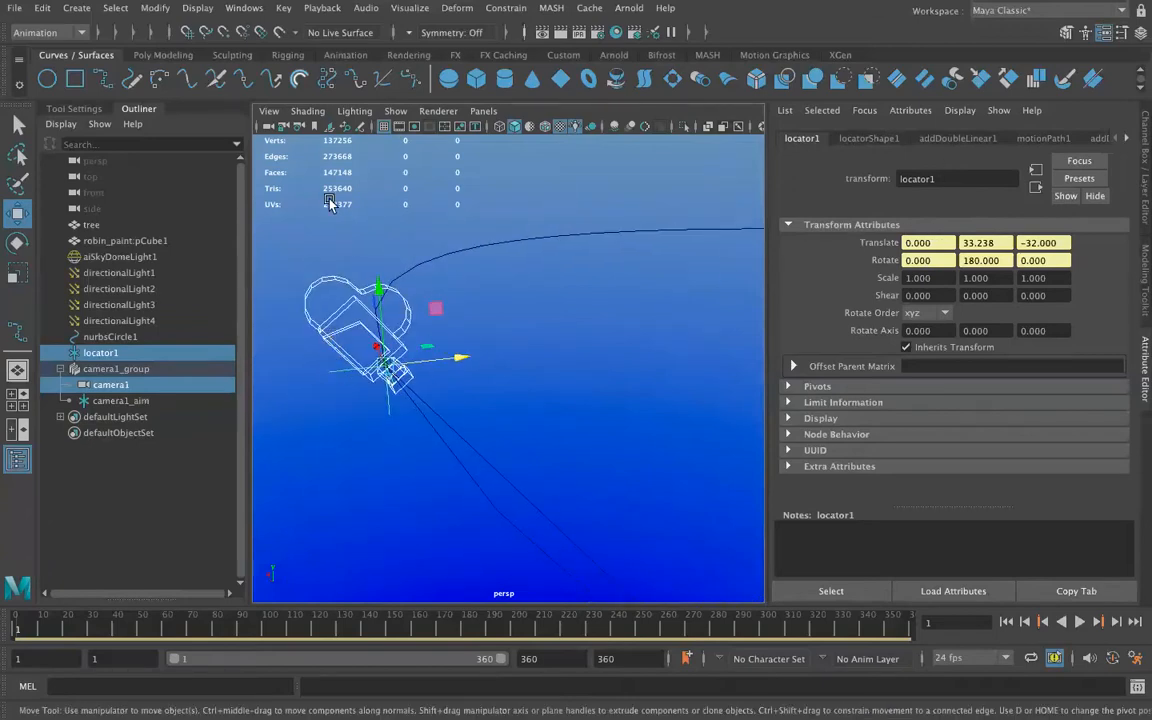
# Step: Deselect the camera, play the locator's animation to check whether the camera follows, and return to the first frame
pyautogui.keyDown('ctrl'); pyautogui.click(108, 388); pyautogui.keyUp('ctrl')
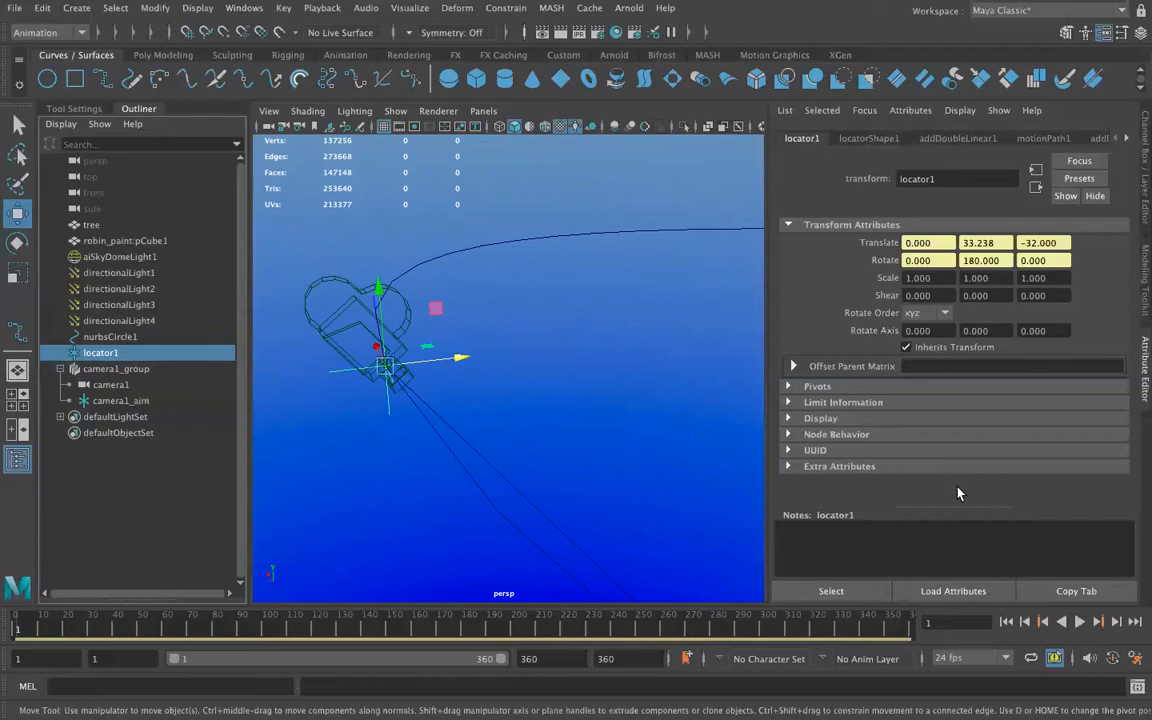
pyautogui.click(1080, 621)
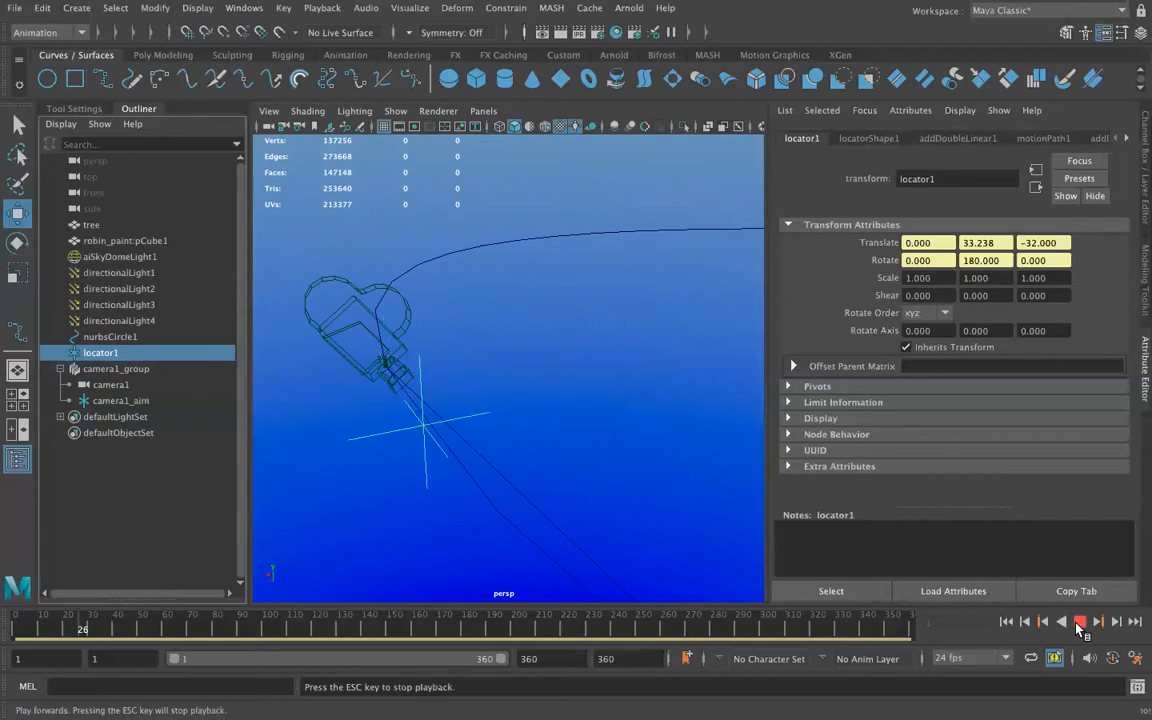
pyautogui.click(1080, 621)
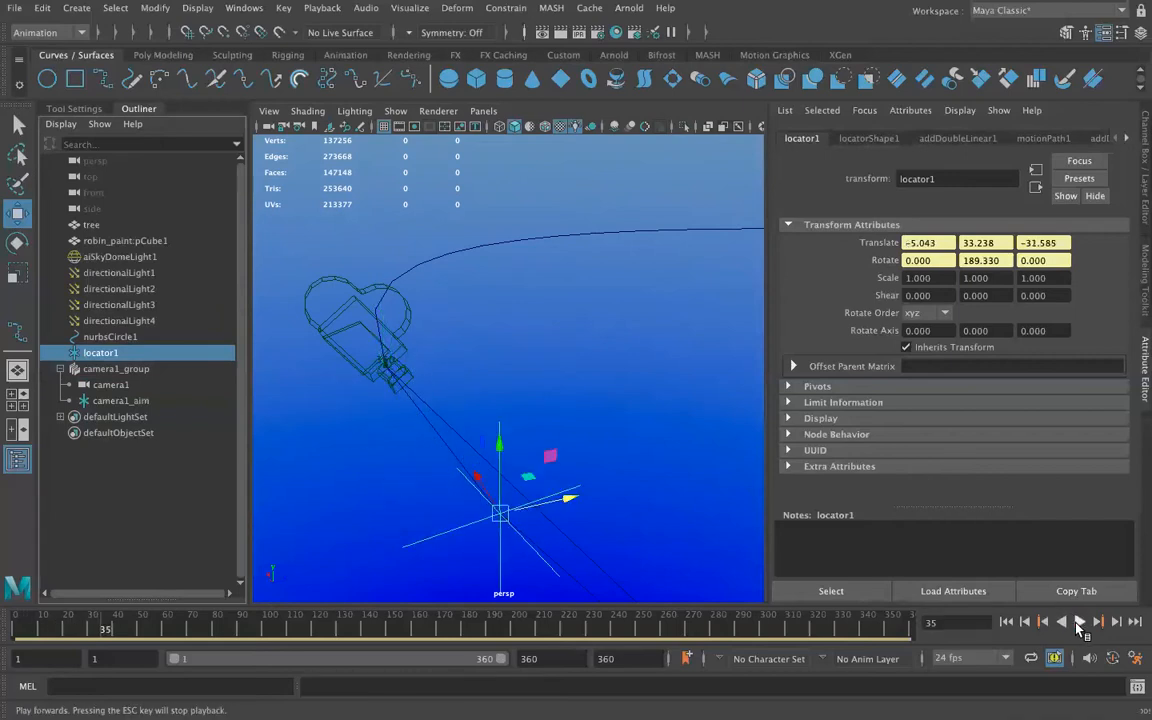
pyautogui.click(1007, 622)
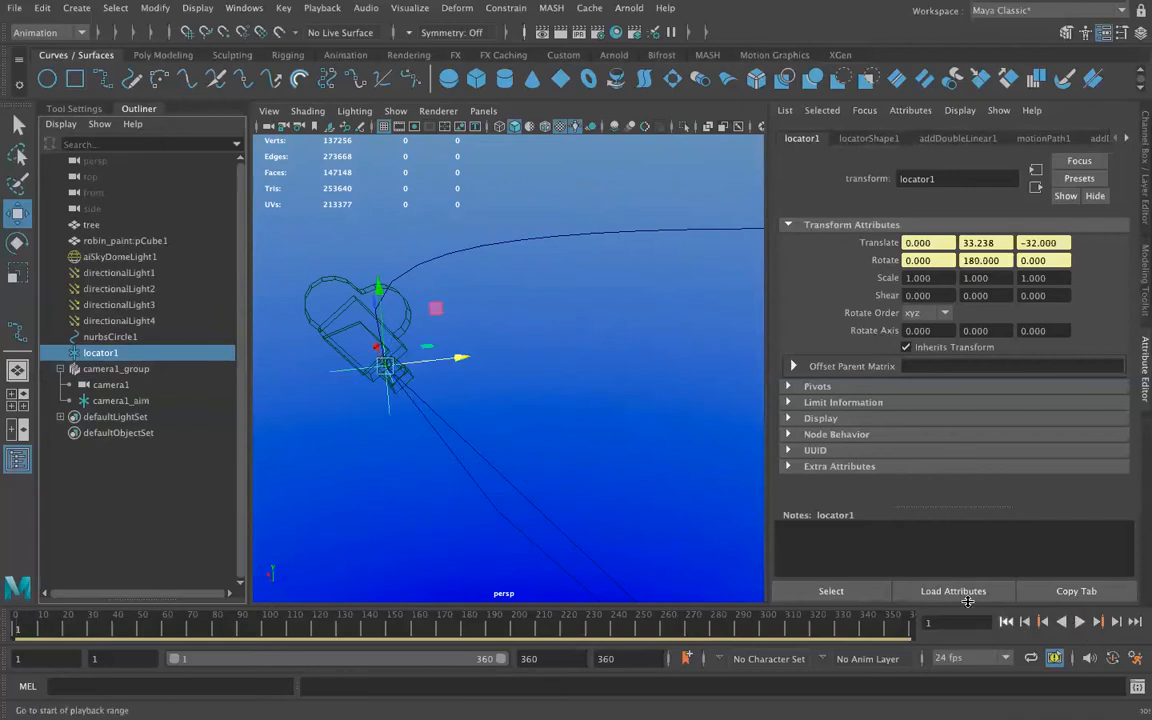
# Step: Parent camera1 under locator1 and play the animation to check the camera's movement along the circle
pyautogui.click(112, 386)
pyautogui.moveTo(113, 391); pyautogui.dragTo(103, 355)
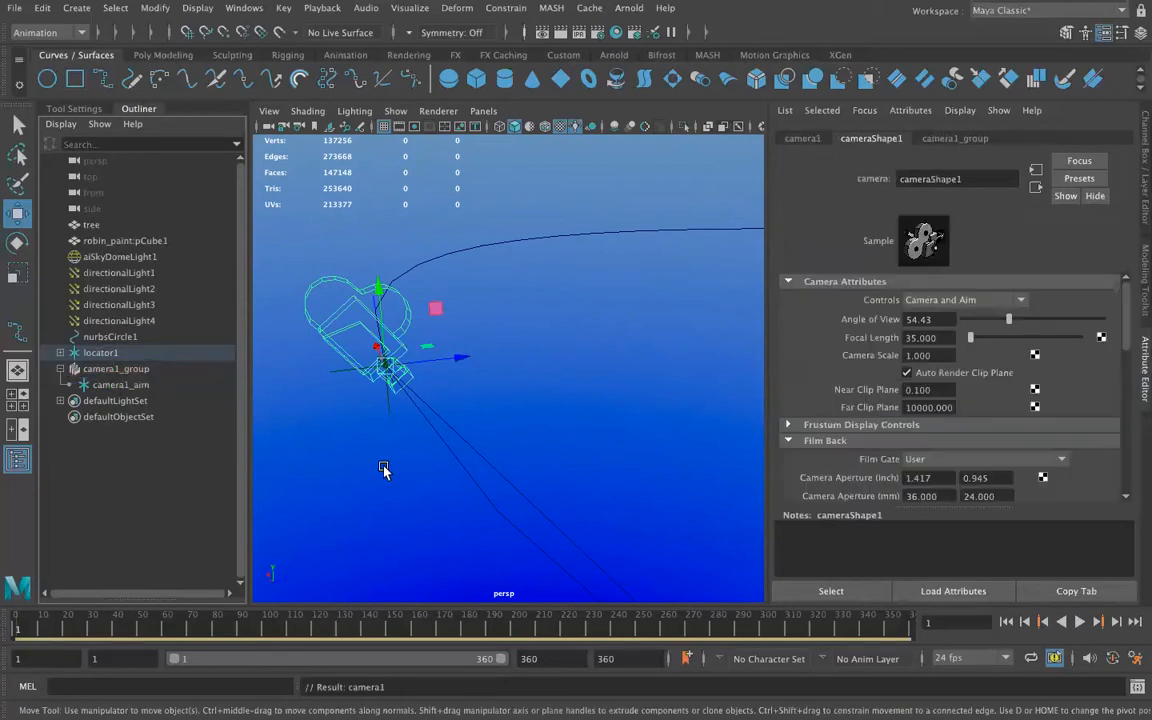
pyautogui.click(1080, 621)
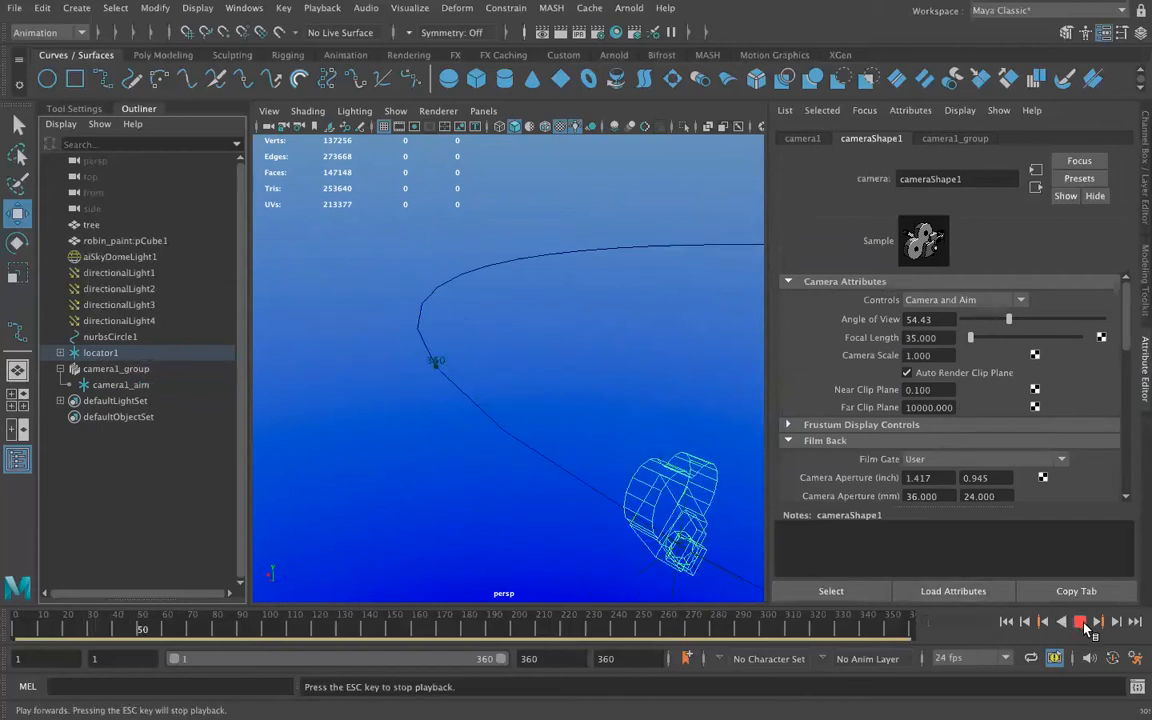
pyautogui.click(1080, 621)
pyautogui.moveTo(633, 515)
pyautogui.keyDown('alt'); pyautogui.mouseDown()
pyautogui.moveTo(690, 508)
pyautogui.moveTo(627, 537)
pyautogui.mouseUp(); pyautogui.keyUp('alt')
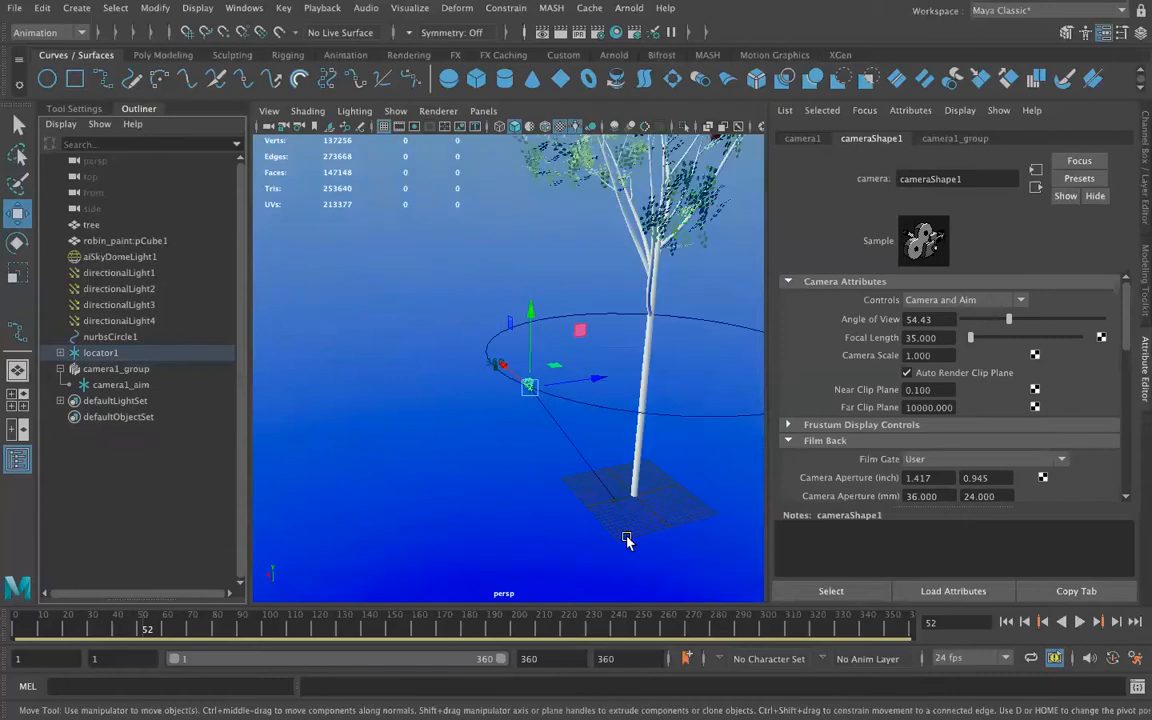
# Step: Match the translation of camera1_aim to robin_paint:pCube1 with Match Translation so the camera aims at the robin
pyautogui.keyDown('alt'); pyautogui.moveTo(676, 471); pyautogui.dragTo(640, 514); pyautogui.keyUp('alt')
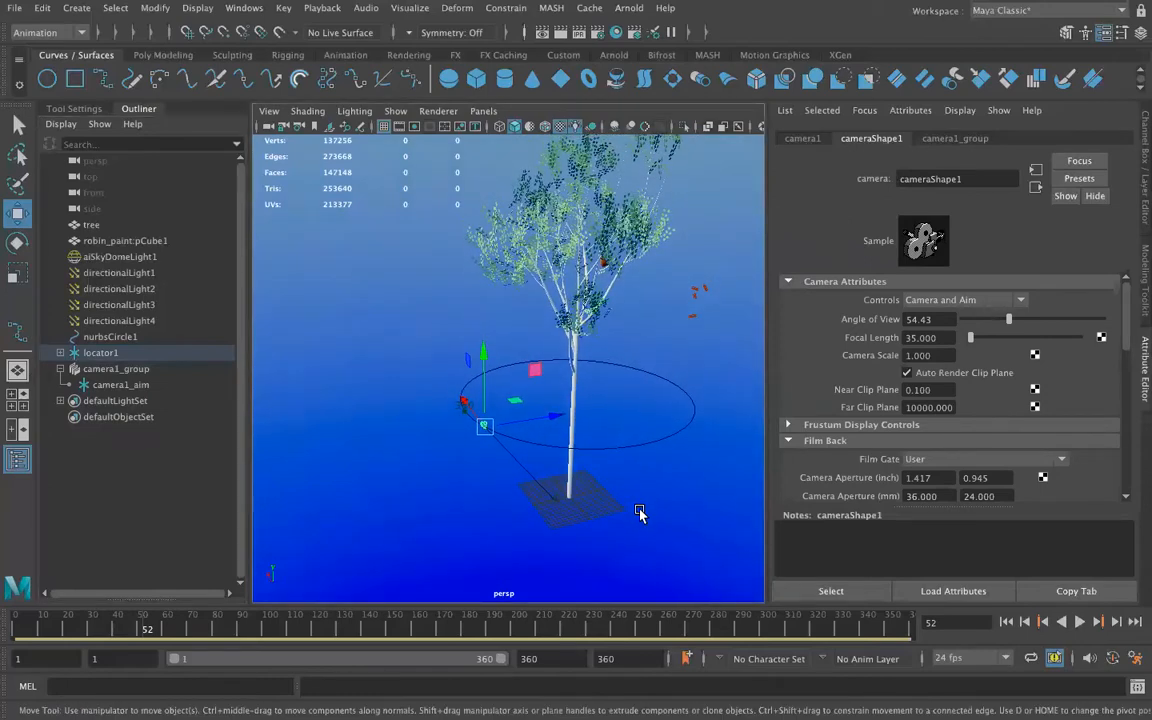
pyautogui.click(557, 504)
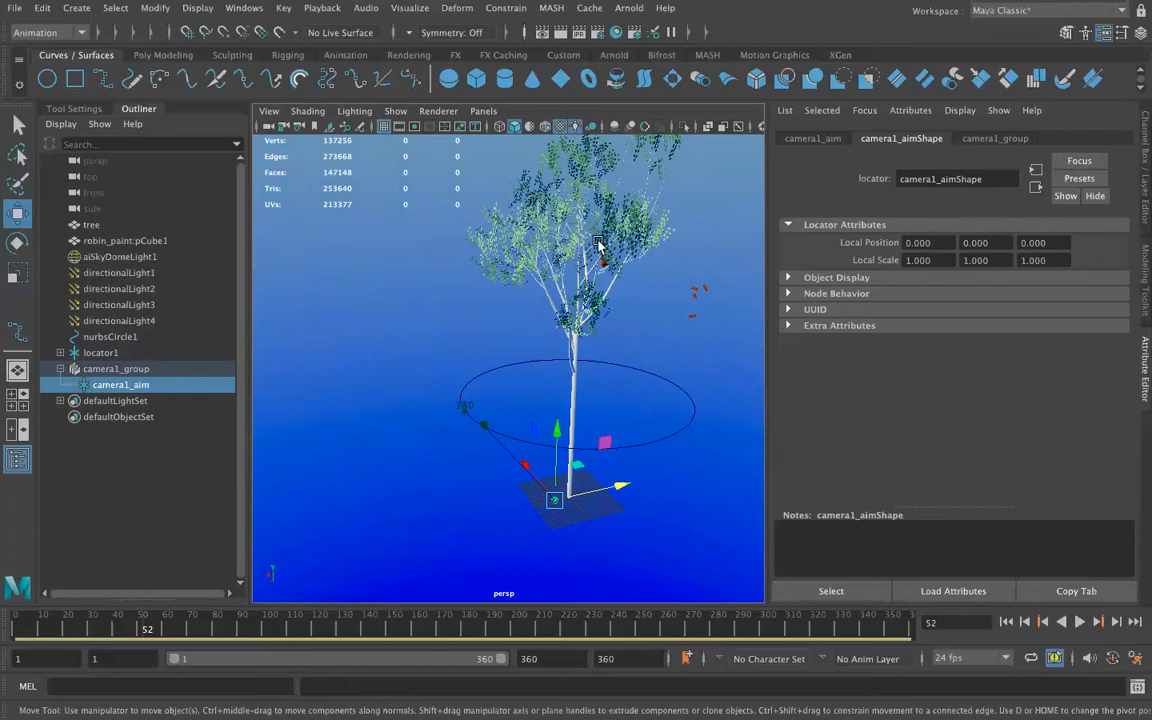
pyautogui.scroll(4, 638, 282)
pyautogui.keyDown('alt'); pyautogui.moveTo(637, 284); pyautogui.dragTo(542, 371); pyautogui.keyUp('alt')
pyautogui.scroll(10, 542, 371)
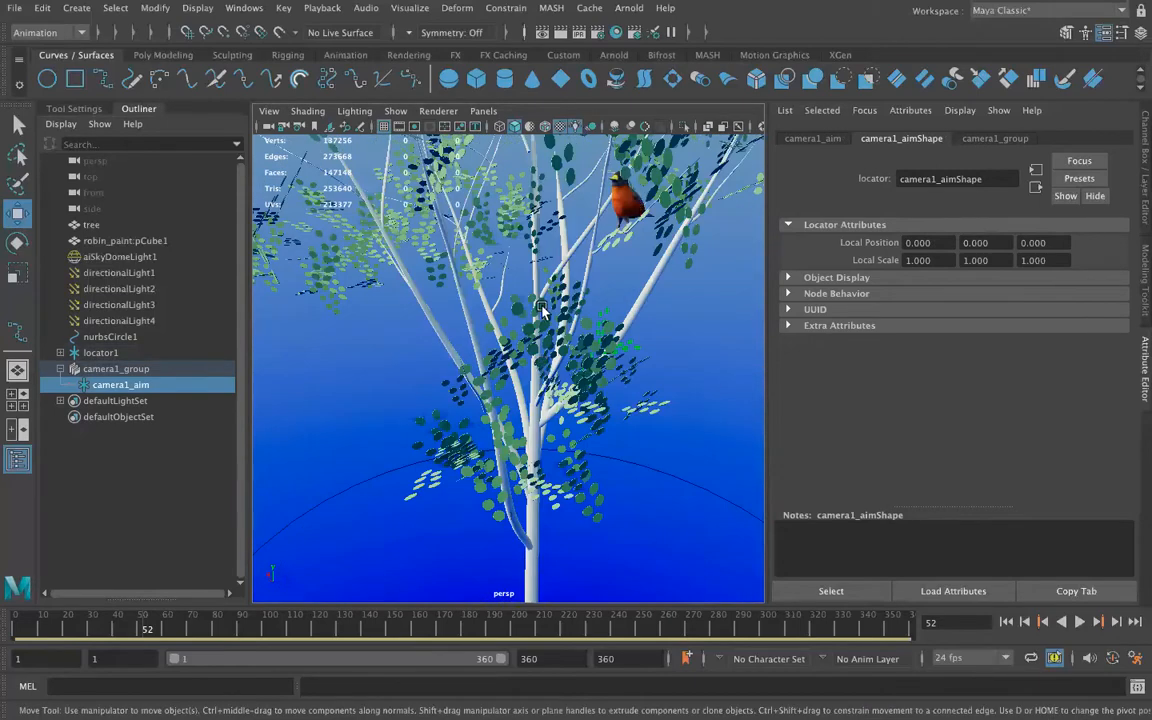
pyautogui.scroll(-10, 541, 308)
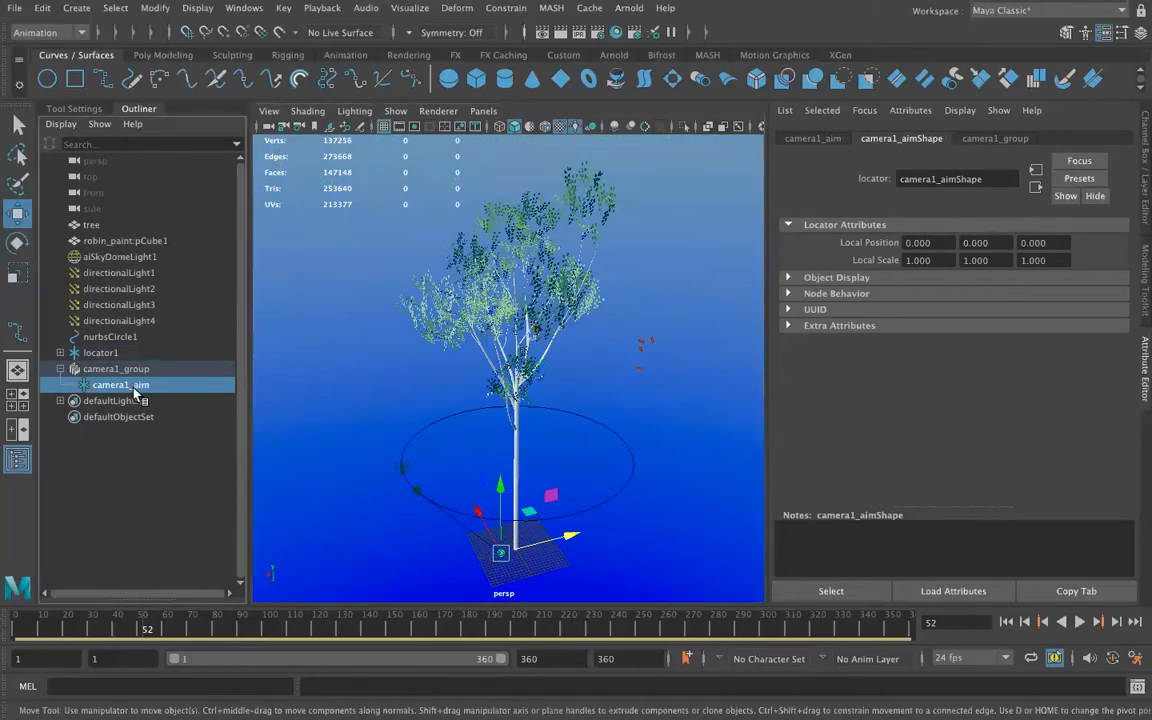
pyautogui.keyDown('ctrl'); pyautogui.click(125, 241); pyautogui.keyUp('ctrl')
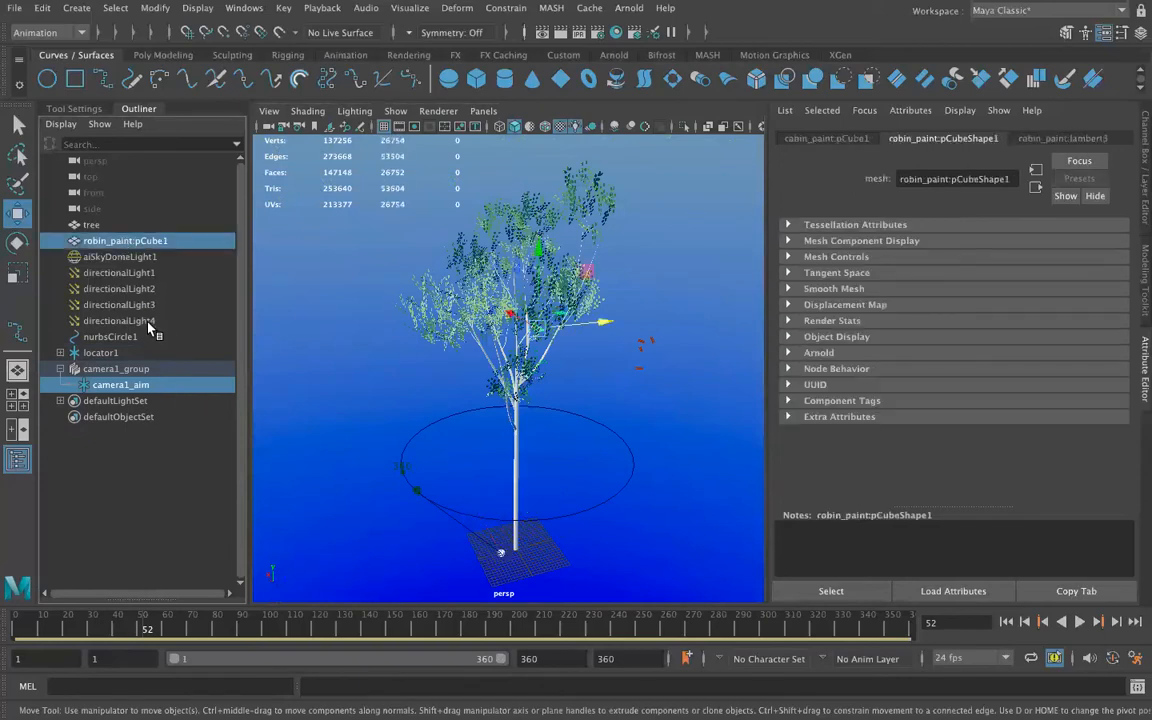
pyautogui.click(155, 8)
pyautogui.moveTo(155, 96)
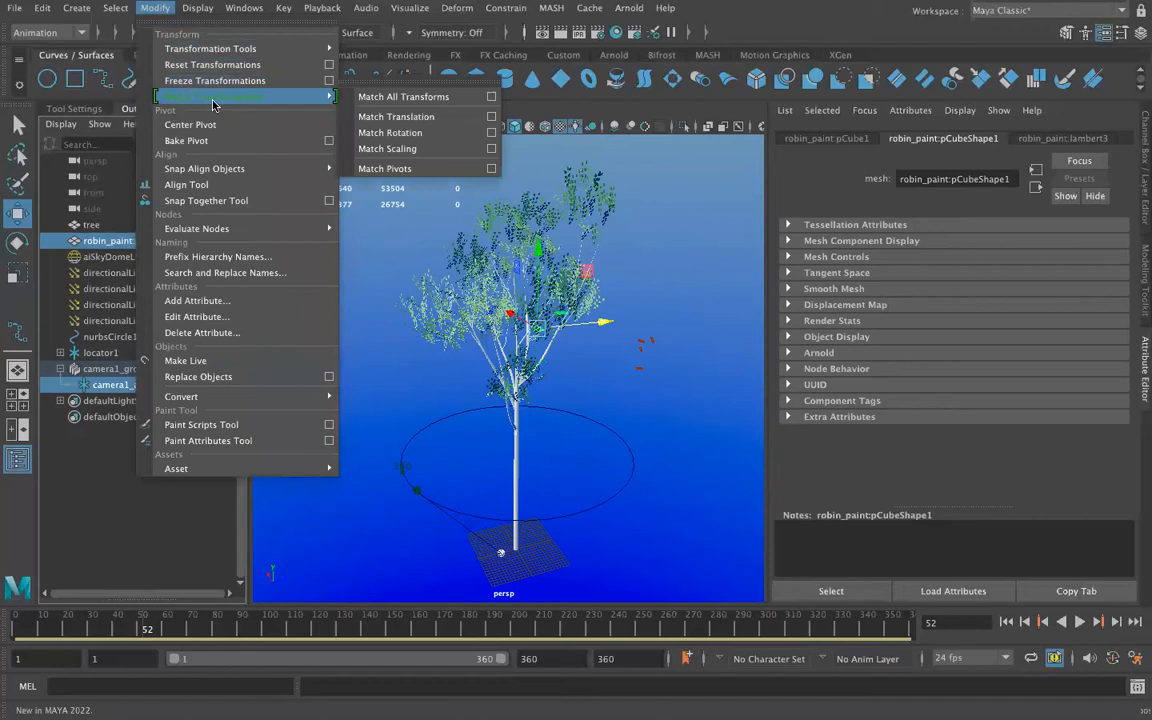
pyautogui.click(425, 116)
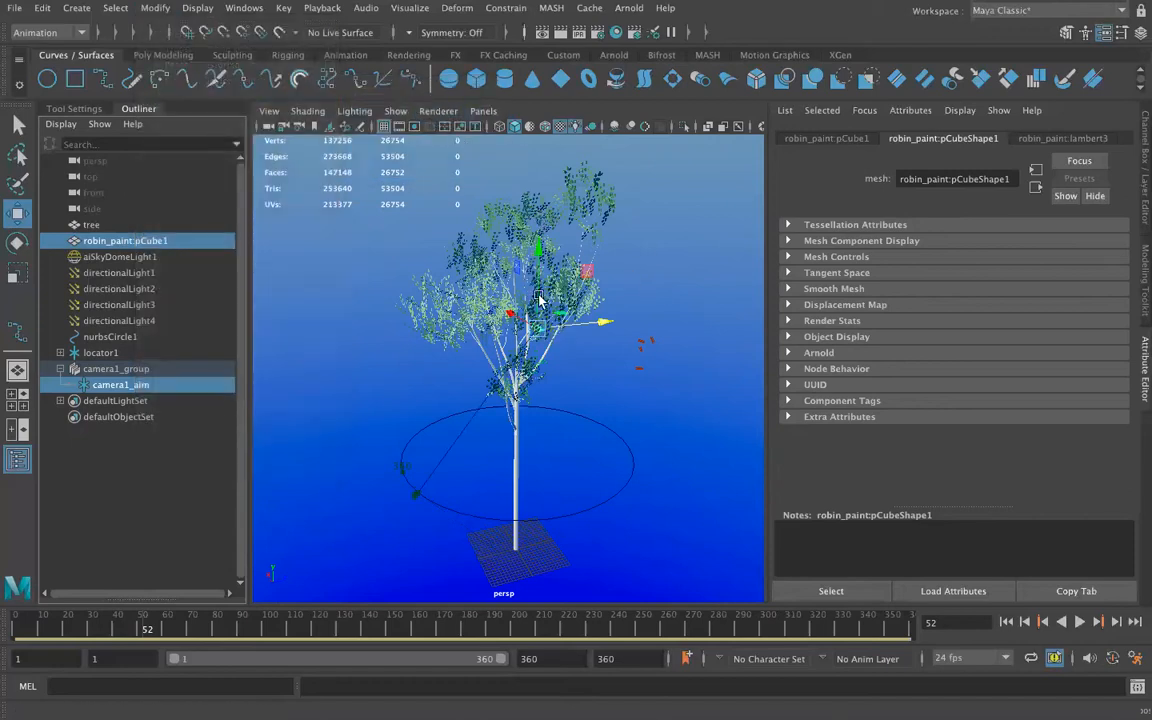
# Step: Raise nurbsCircle1 by about 84.8 cm into the tree's crown and return the timeline to the first frame
pyautogui.click(150, 337)
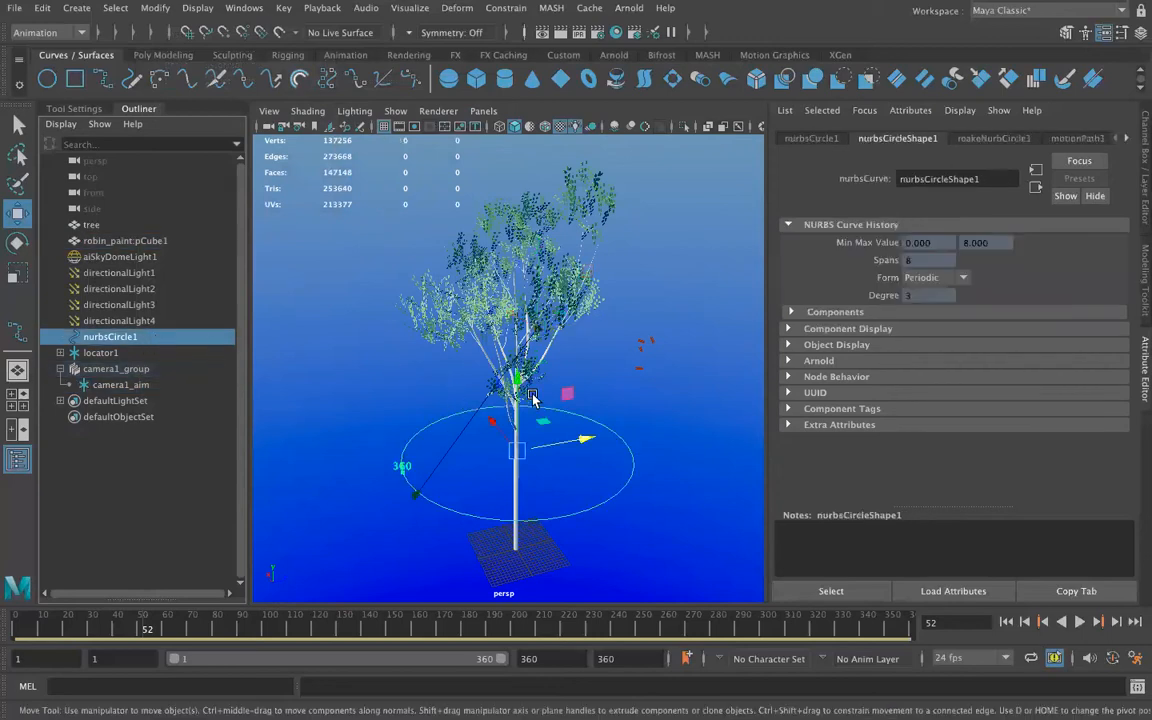
pyautogui.moveTo(513, 378); pyautogui.dragTo(470, 186)
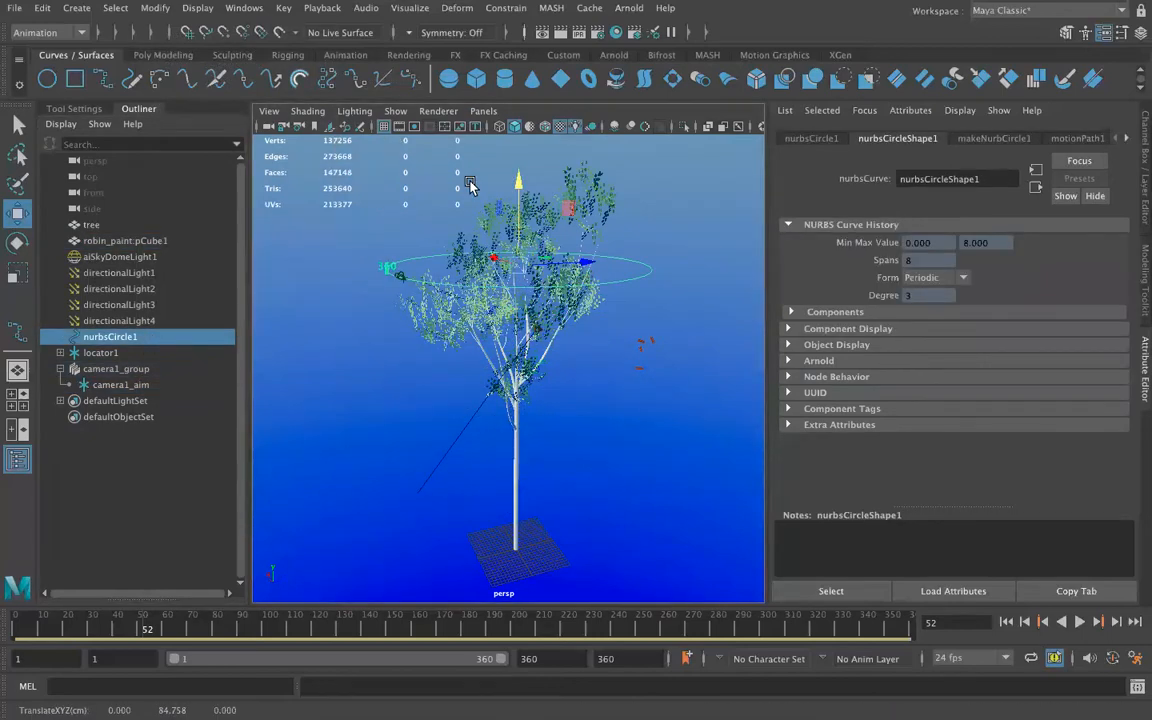
pyautogui.click(1008, 624)
pyautogui.scroll(-4, 456, 259)
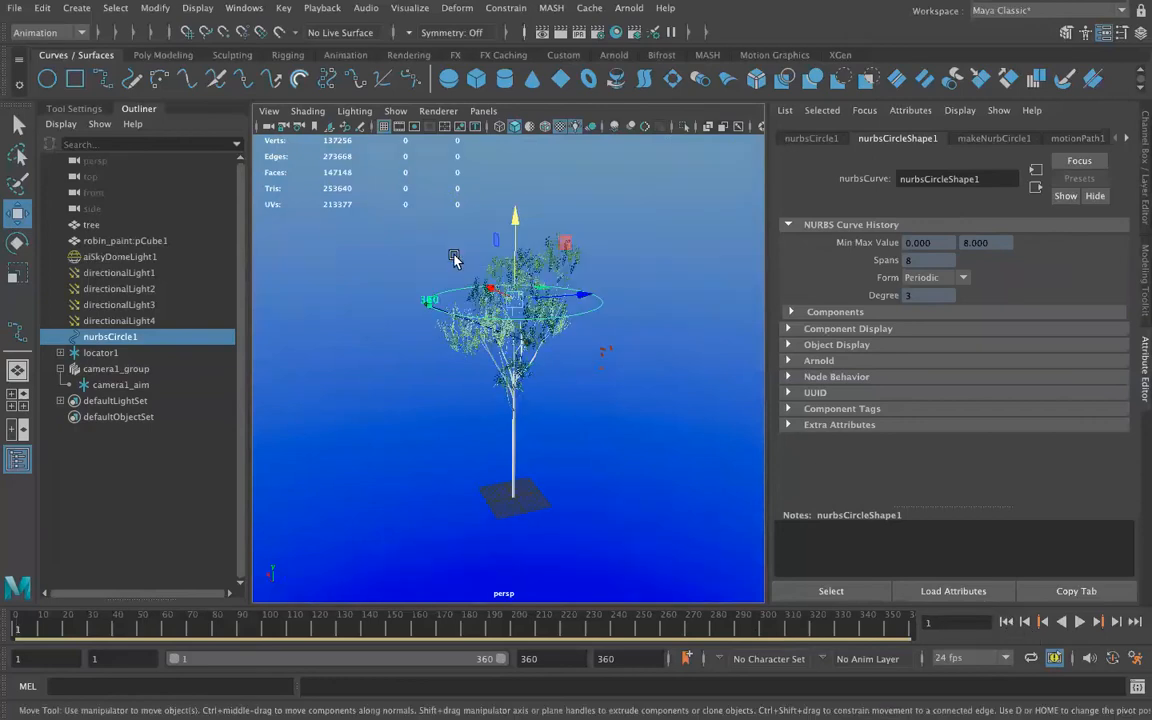
pyautogui.scroll(3, 410, 245)
pyautogui.scroll(2, 465, 282)
pyautogui.scroll(-2, 470, 287)
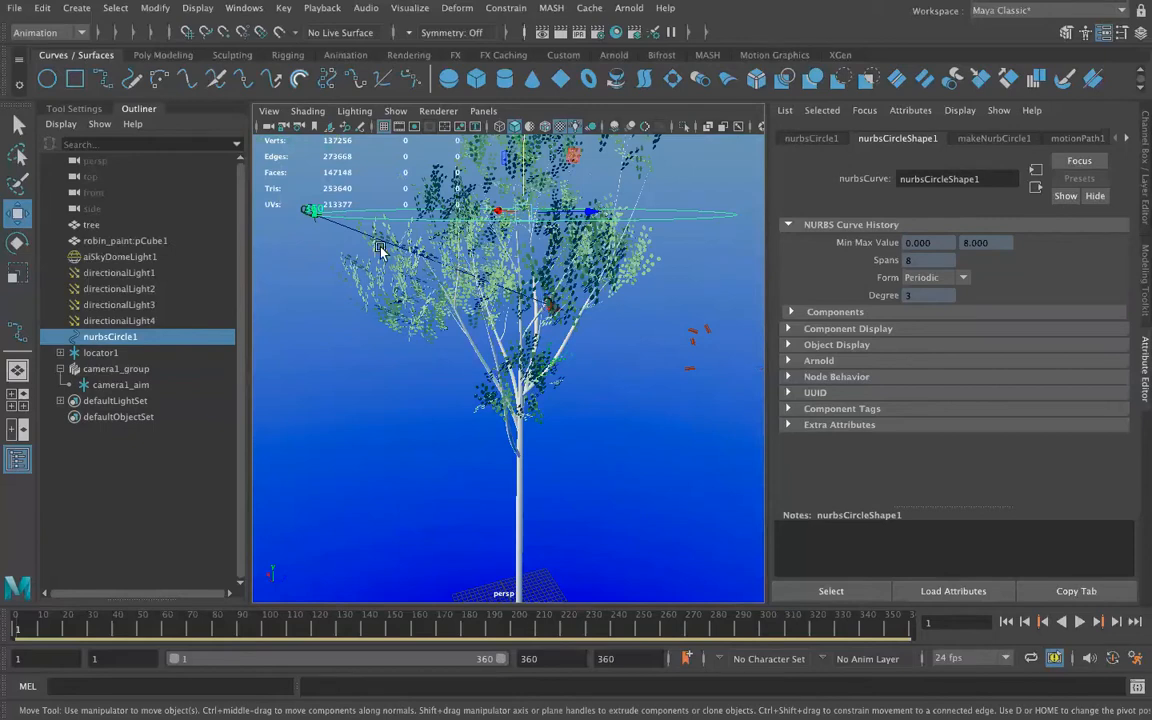
# Step: Expand locator1 and examine how camera1, camera1_group, camera1_aim and the circle relate by selecting them in turn
pyautogui.click(116, 369)
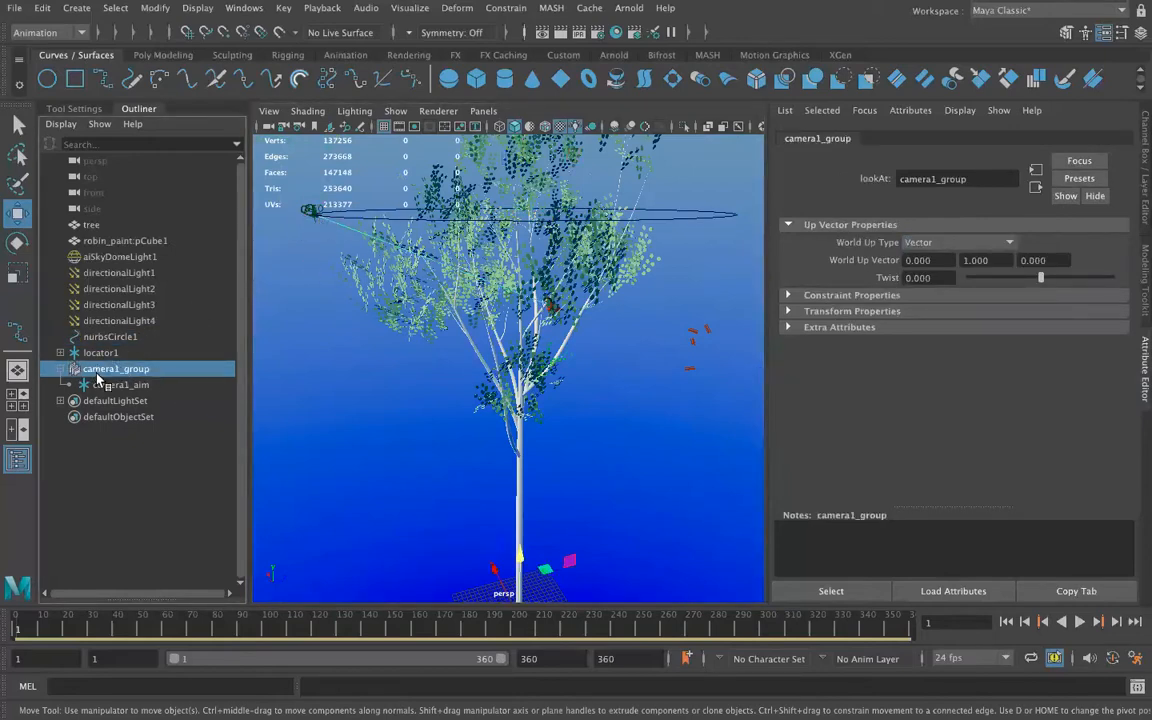
pyautogui.click(118, 384)
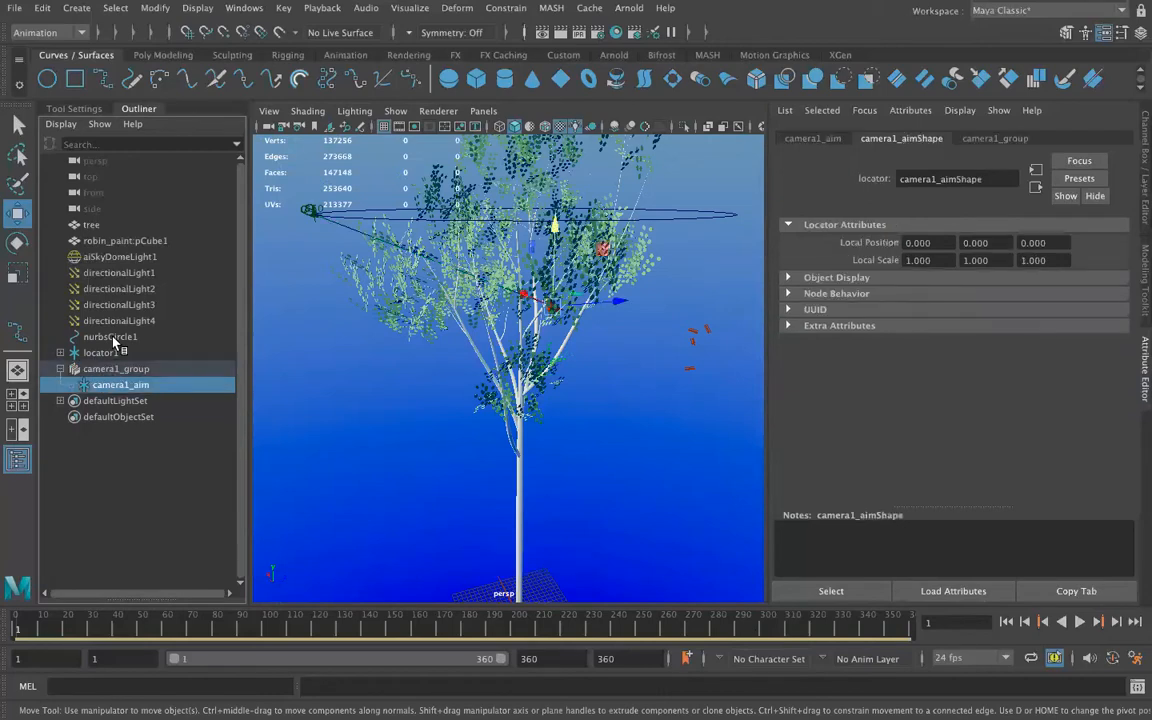
pyautogui.click(110, 337)
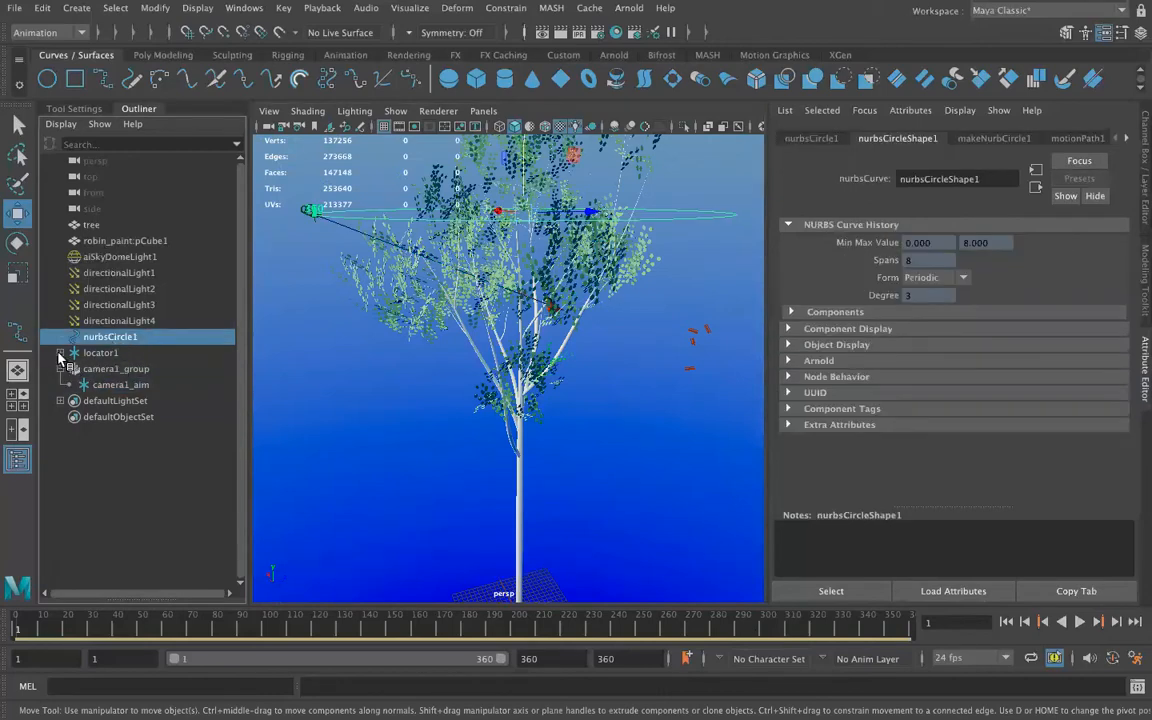
pyautogui.click(60, 353)
pyautogui.click(115, 369)
pyautogui.click(124, 400)
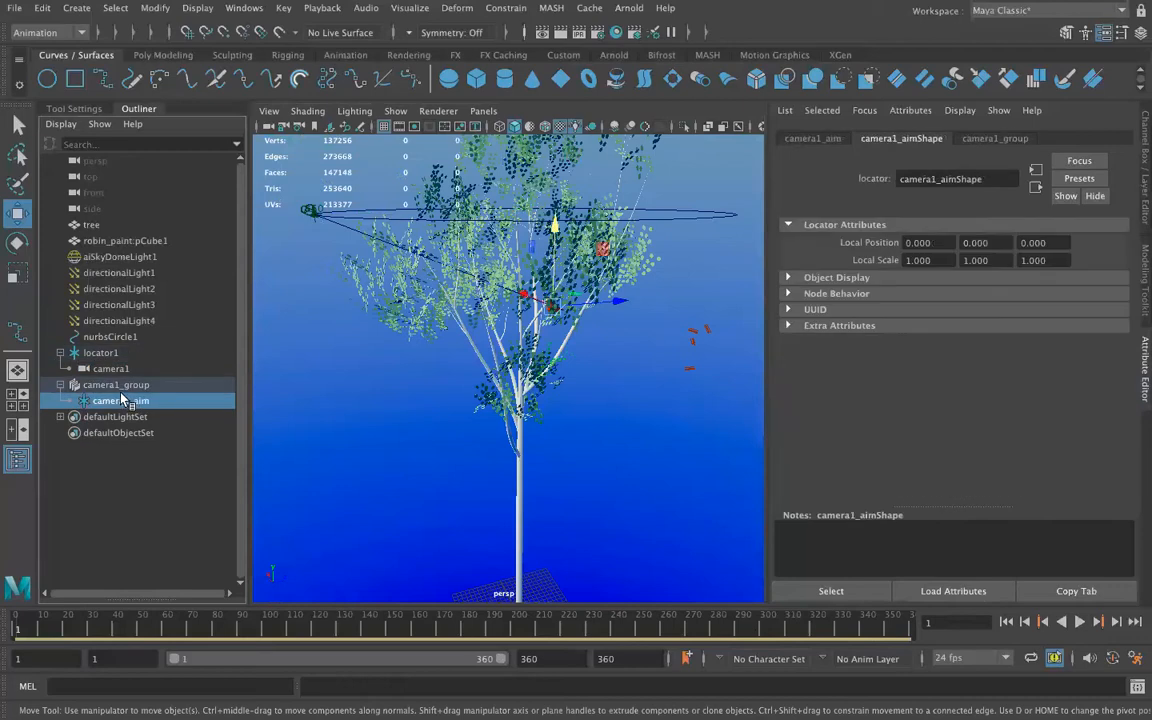
pyautogui.click(117, 385)
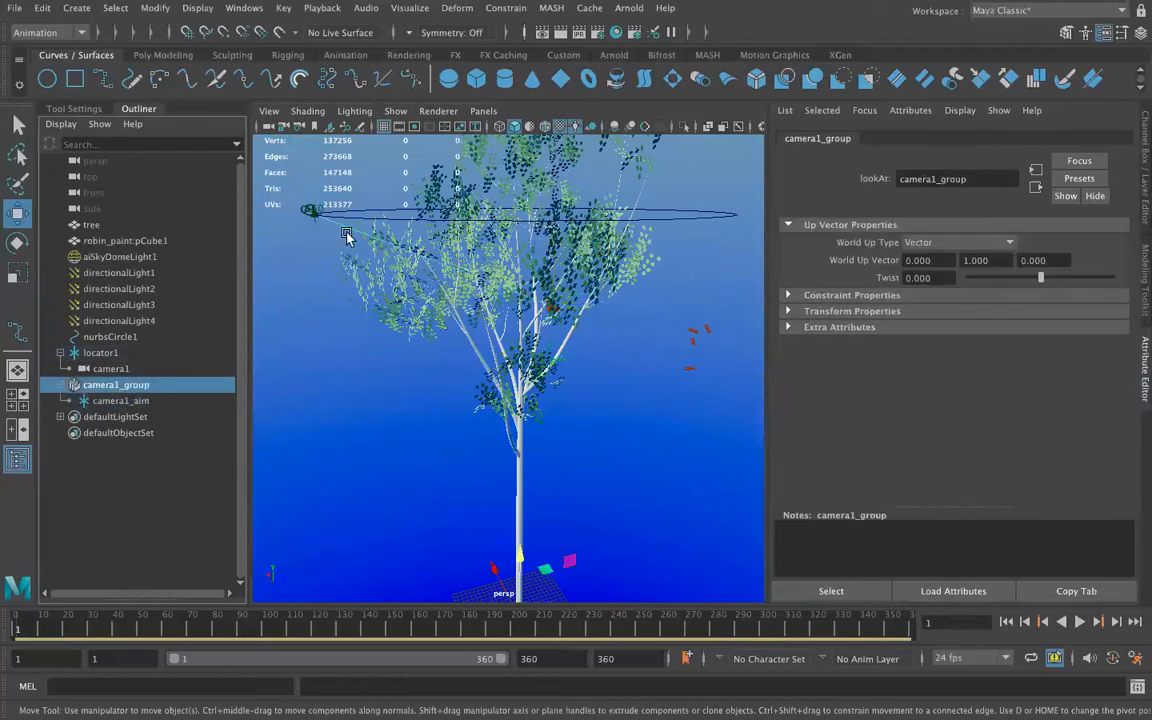
# Step: Lower nurbsCircle1 to just below the robin and play part of the animation to check the camera's aim
pyautogui.click(110, 337)
pyautogui.moveTo(524, 214); pyautogui.dragTo(529, 330)
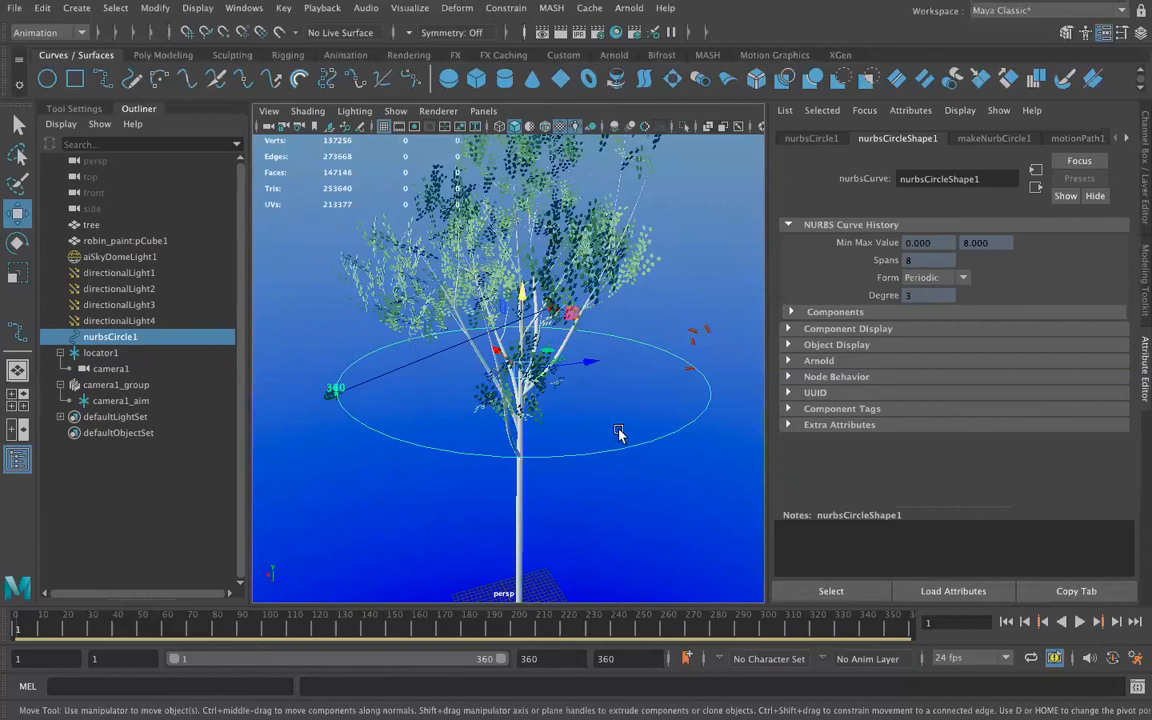
pyautogui.click(1079, 622)
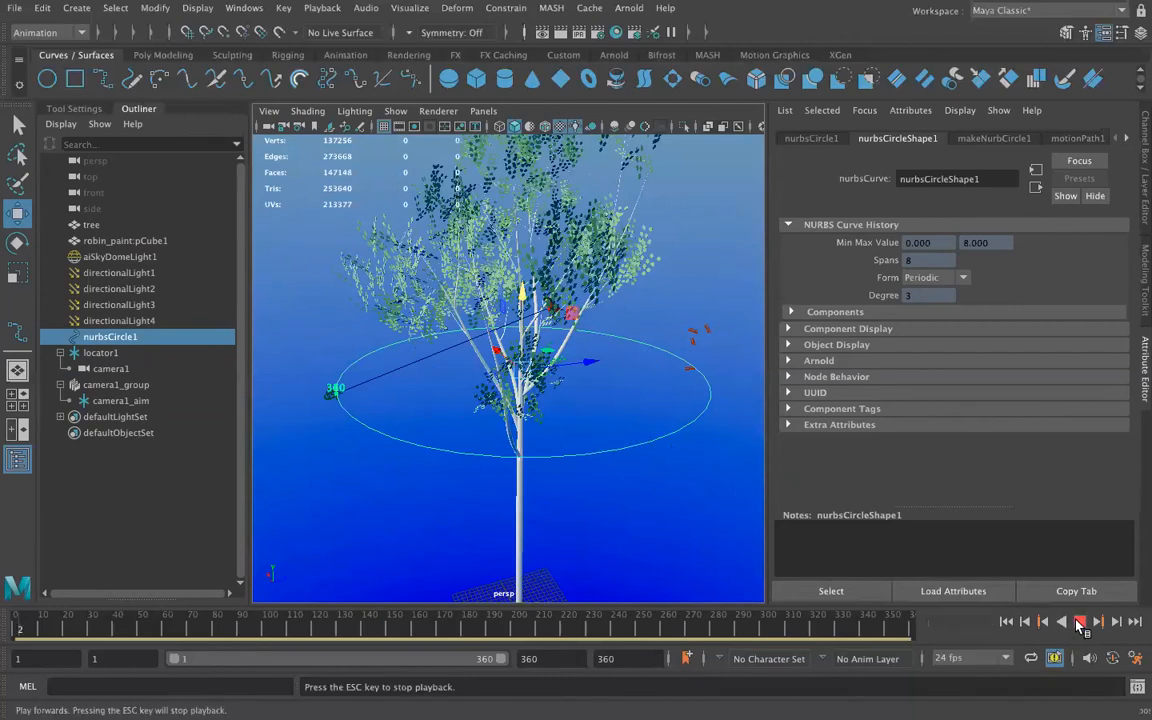
pyautogui.click(1079, 622)
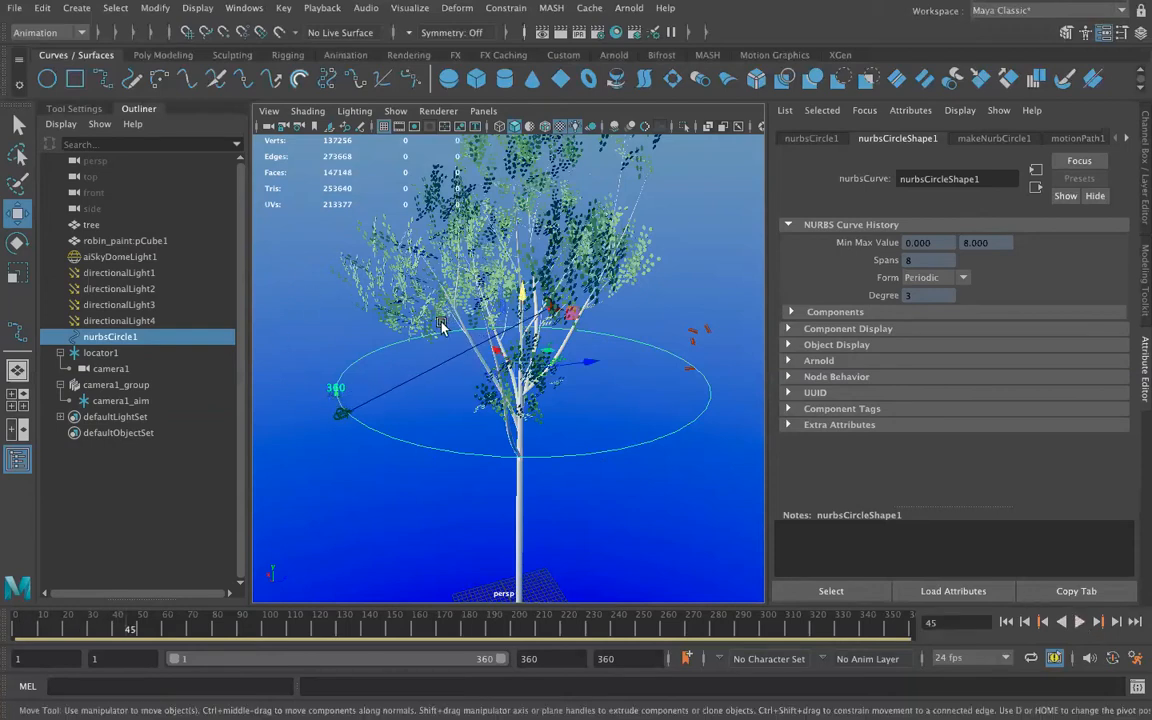
# Step: Switch the viewport to look through camera1
pyautogui.click(484, 112)
pyautogui.moveTo(490, 127)
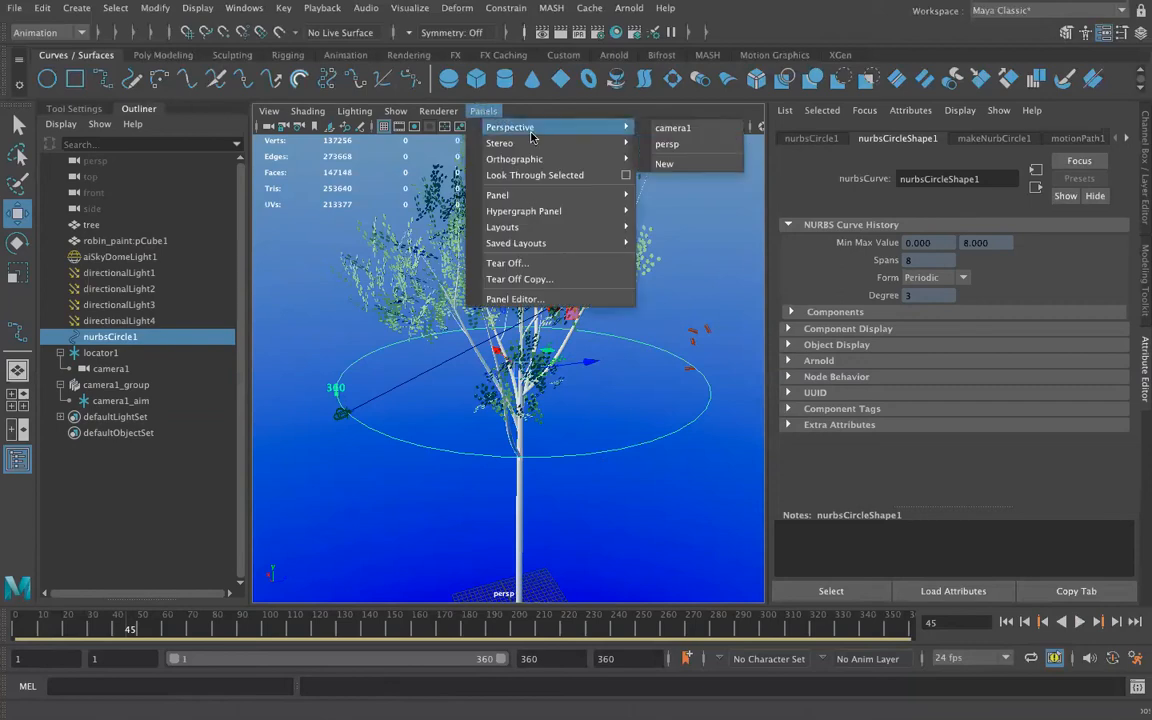
pyautogui.click(675, 129)
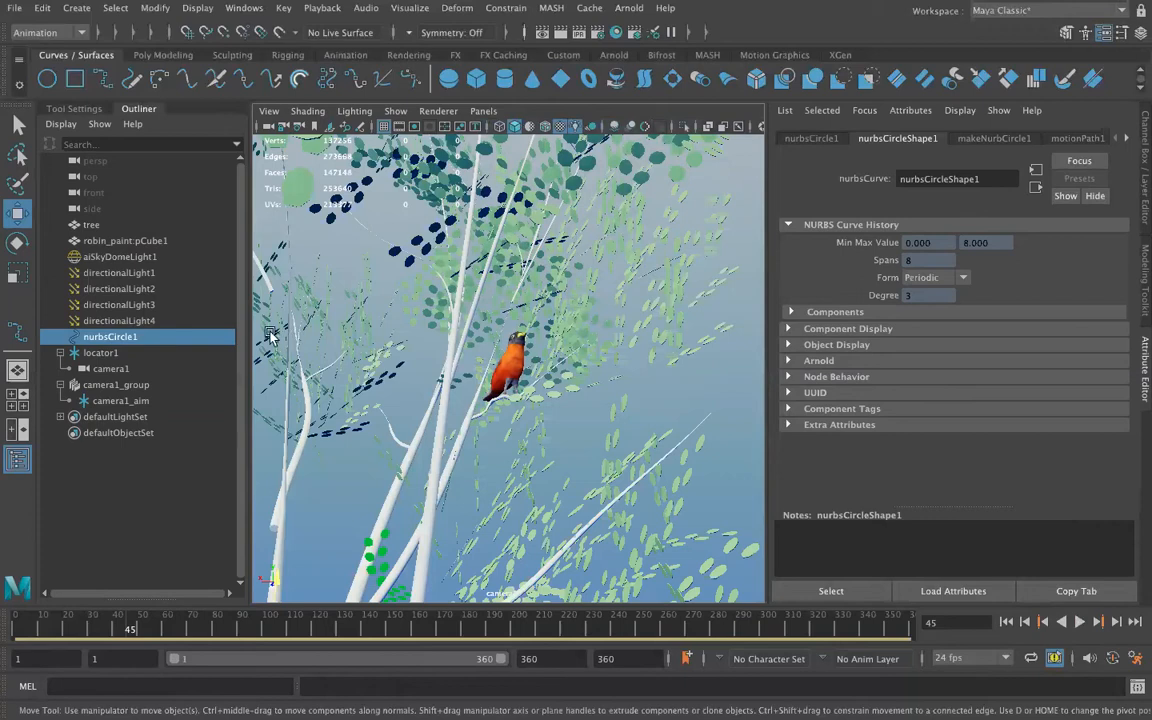
# Step: Delete the white end colour from the ramp connected to aiSkyDomeLight1's color
pyautogui.click(105, 256)
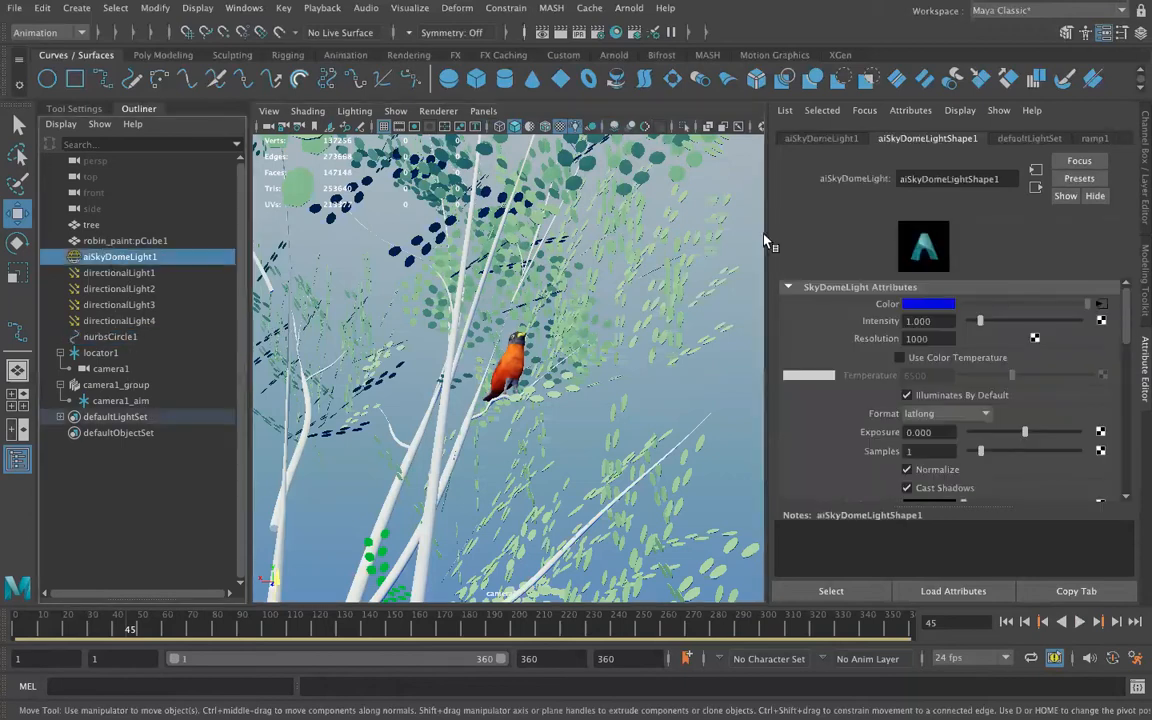
pyautogui.click(1104, 306)
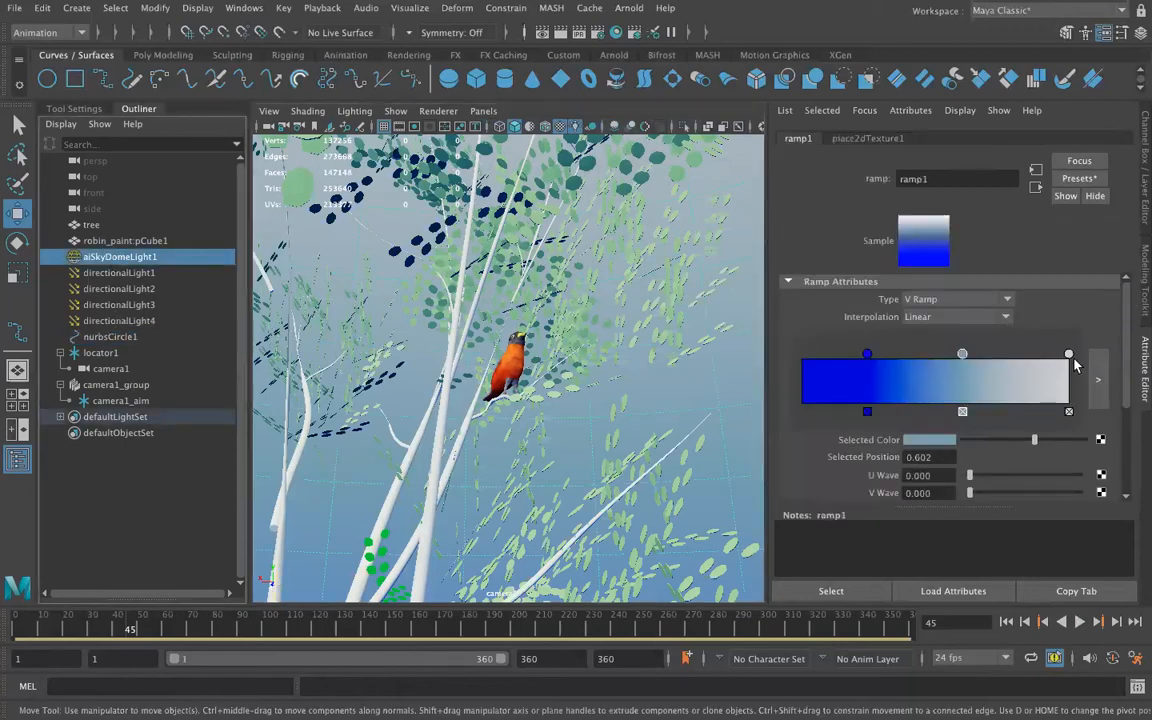
pyautogui.click(1068, 412)
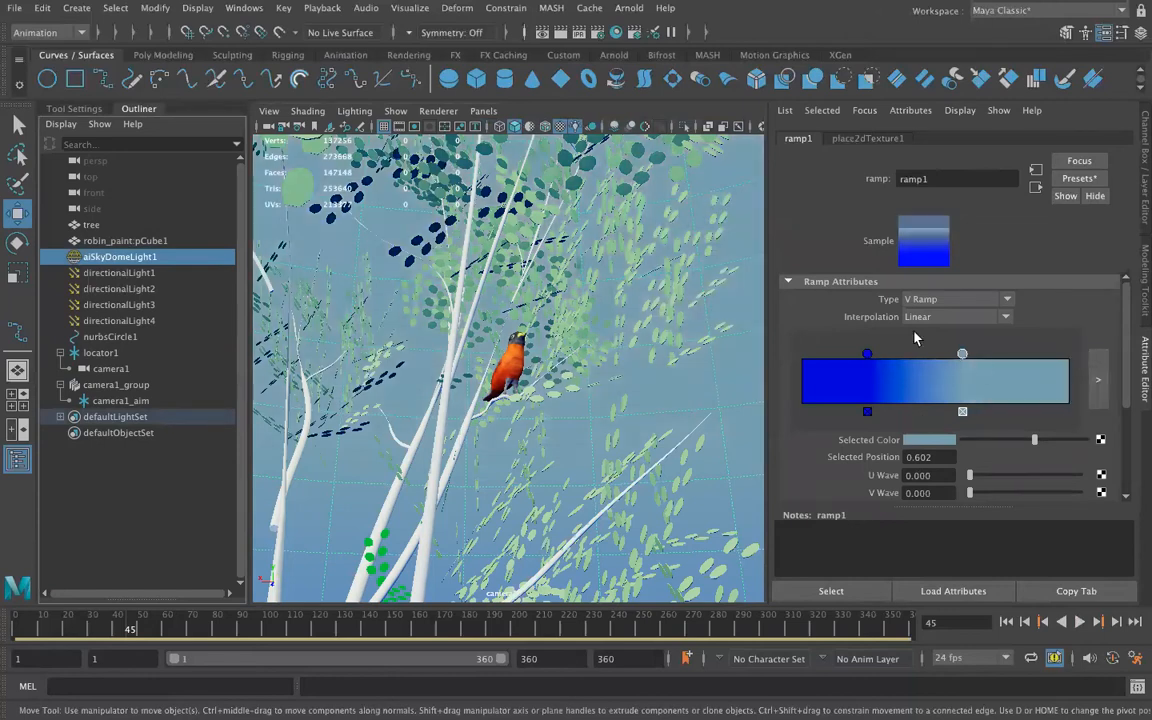
# Step: Lock camera1 with its resolution gate shown, and play the animation from the first frame to check the framing
pyautogui.click(119, 386)
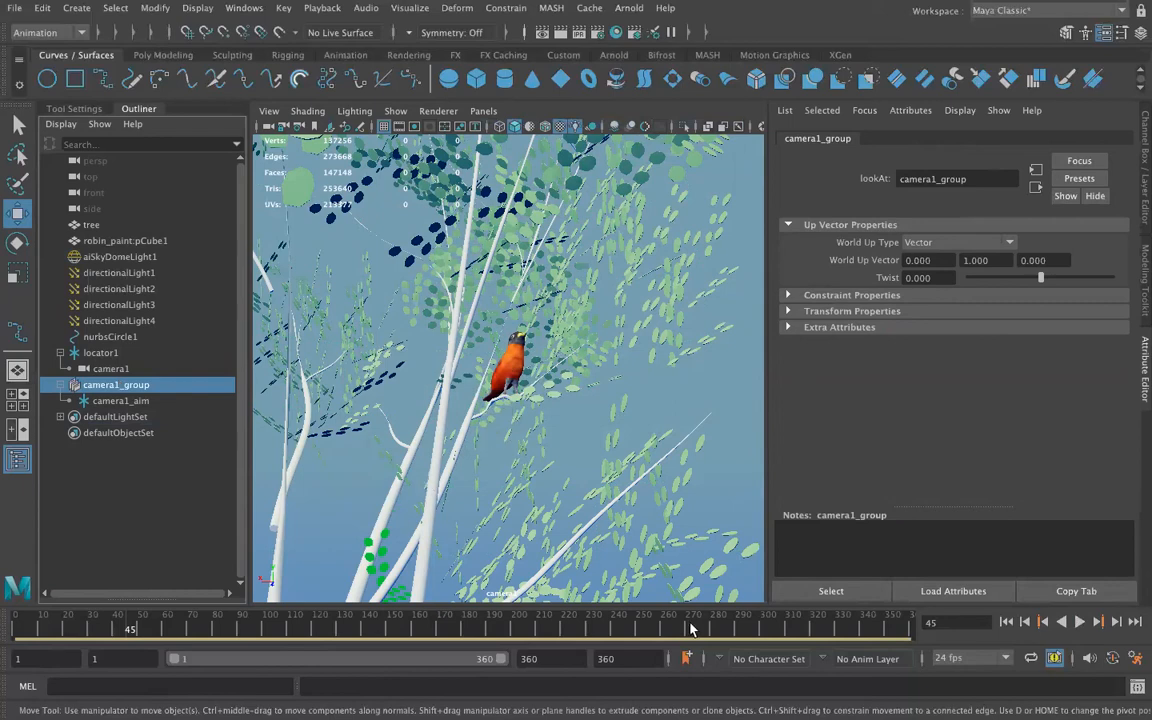
pyautogui.click(1007, 621)
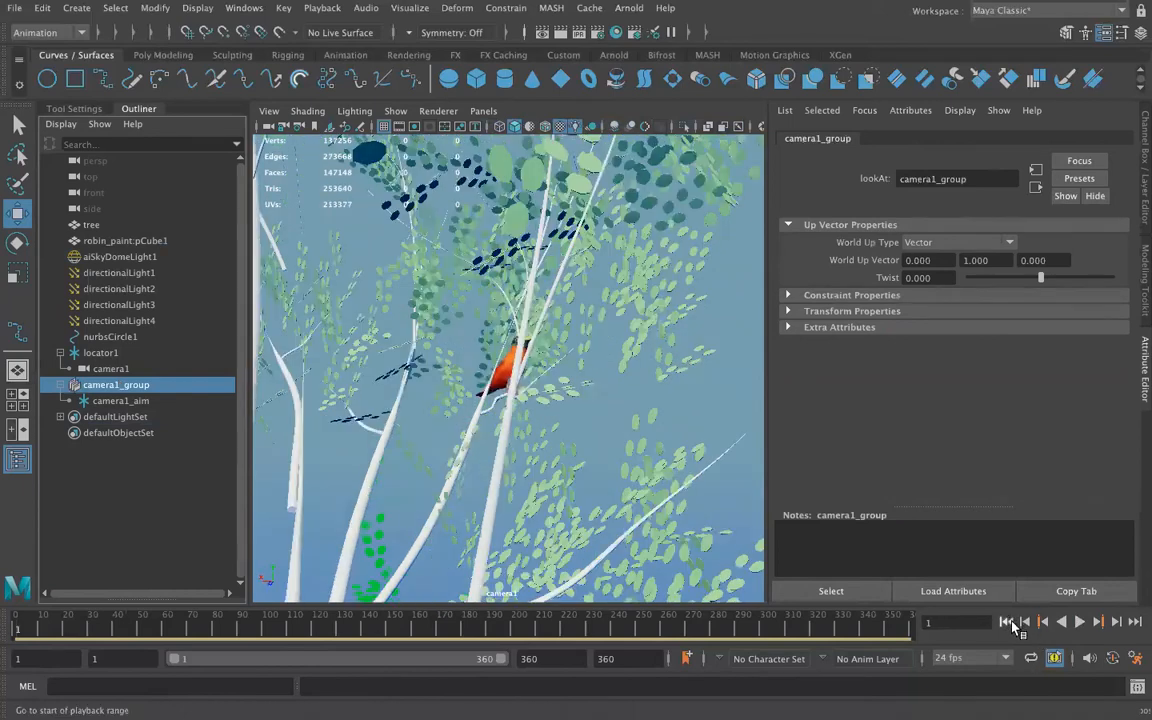
pyautogui.click(122, 369)
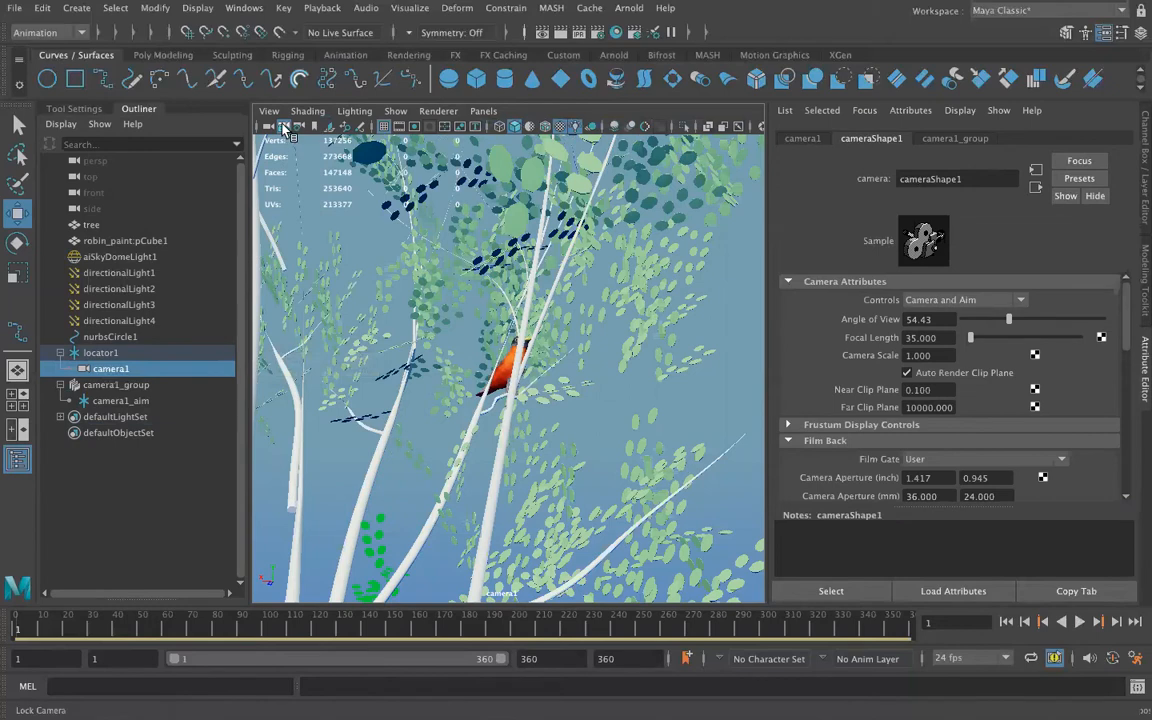
pyautogui.click(413, 127)
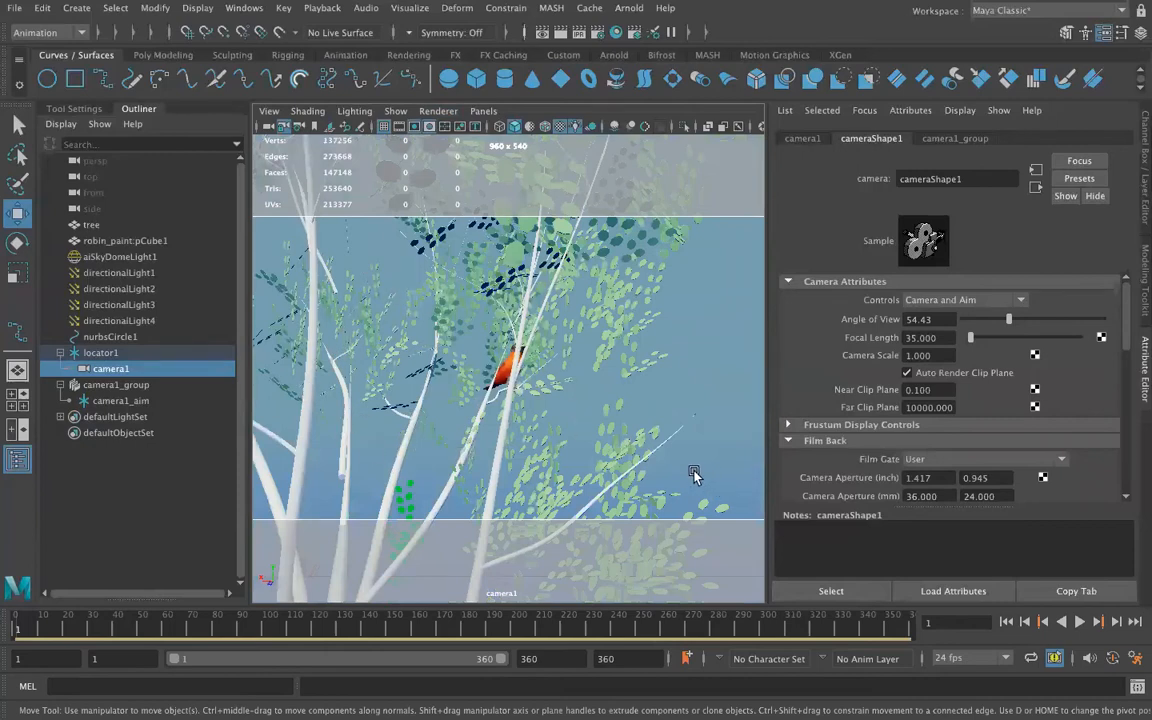
pyautogui.click(1080, 622)
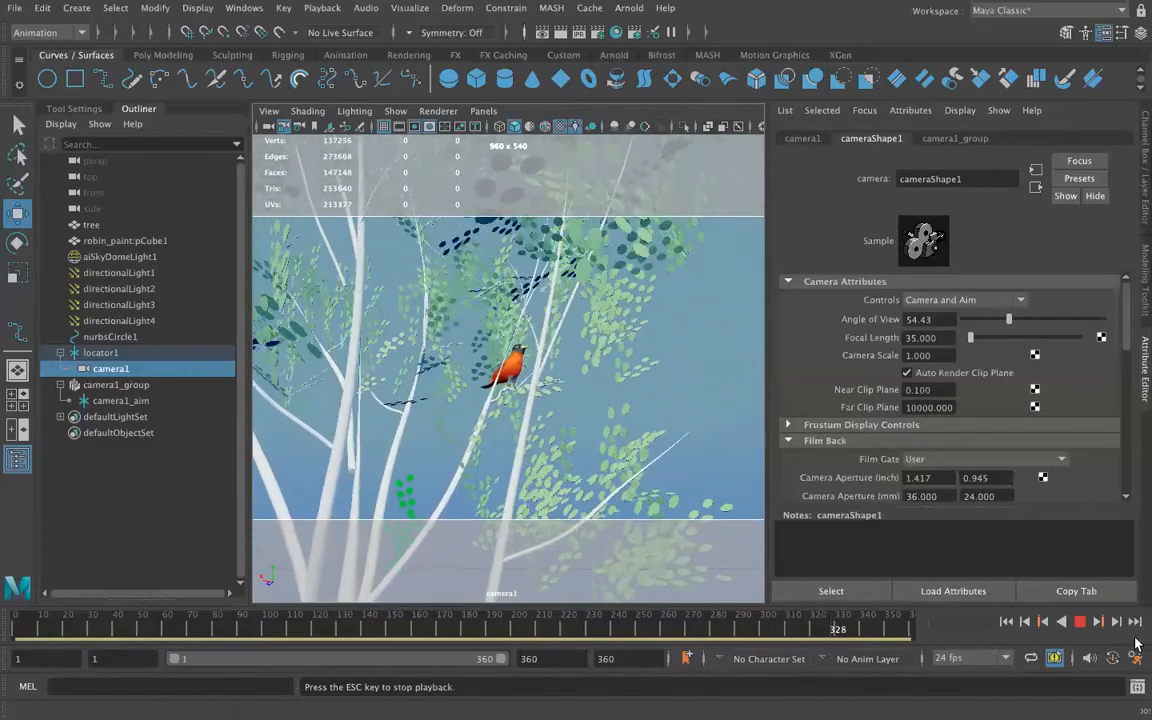
pyautogui.click(1006, 622)
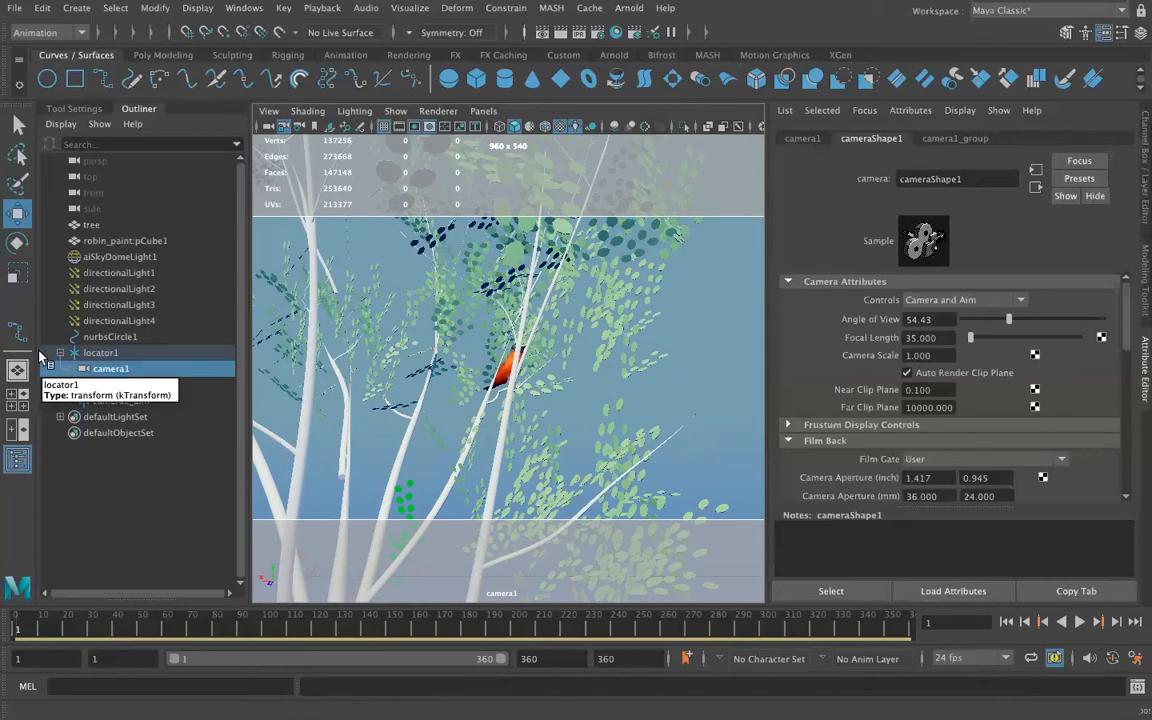
# Step: Set up two side-by-side viewports with the Attribute Editor hidden, showing camera1 in one beside the perspective view
pyautogui.click(12, 429)
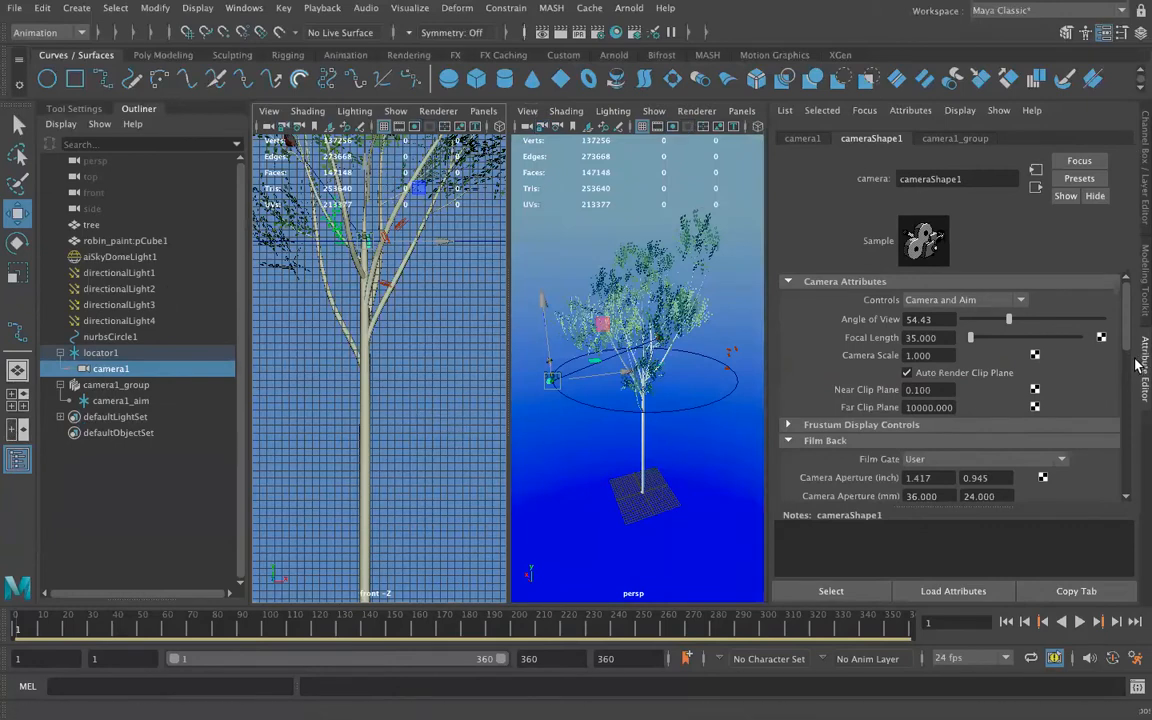
pyautogui.click(1143, 368)
pyautogui.click(484, 111)
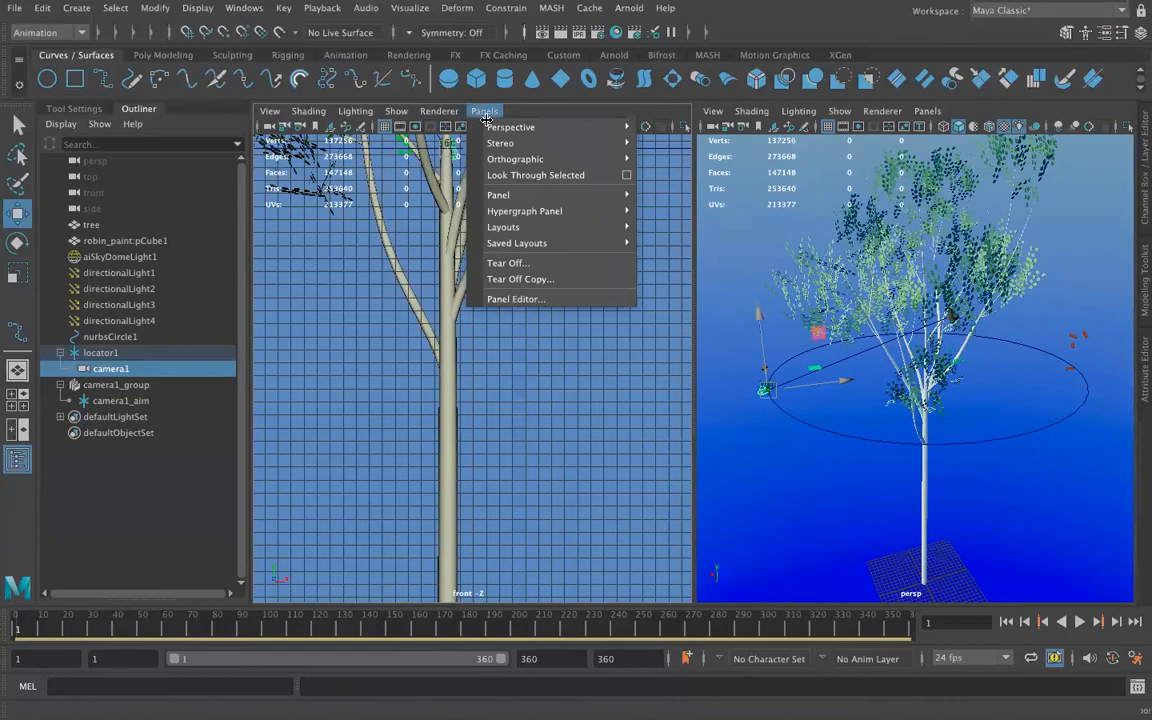
pyautogui.moveTo(610, 127)
pyautogui.click(666, 127)
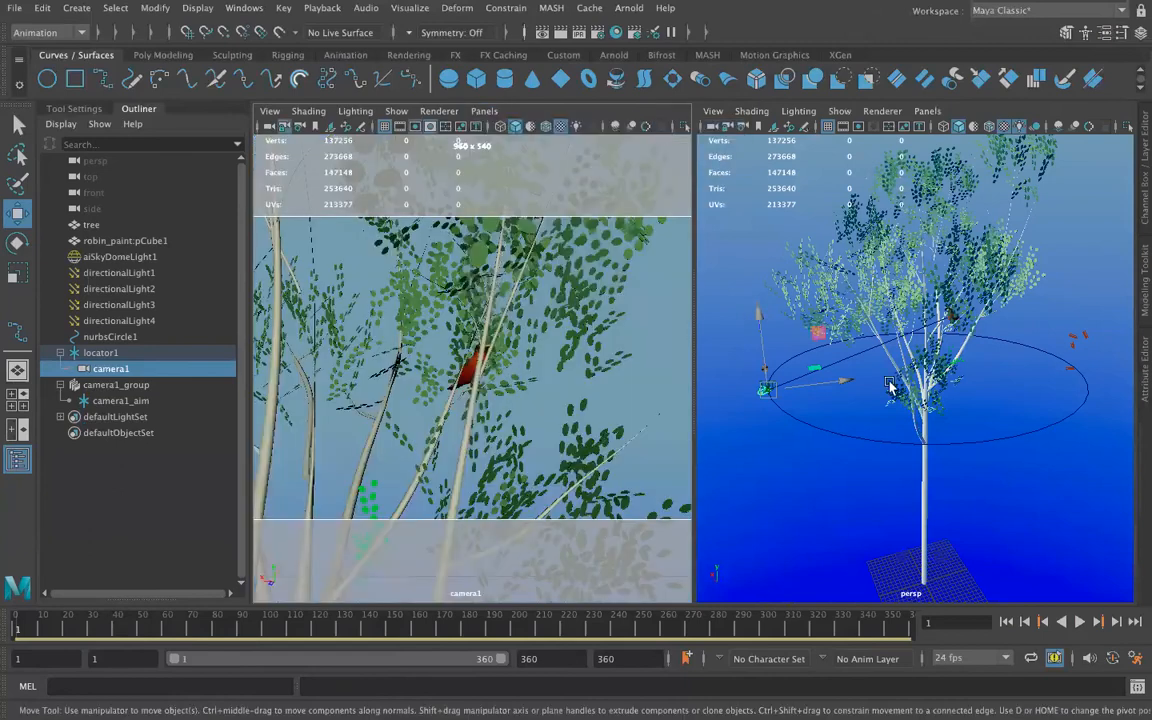
# Step: Shift nurbsCircle1 along Z to about -19.8 and tilt it so the camera's orbit slopes across the tree
pyautogui.keyDown('alt'); pyautogui.moveTo(945, 505); pyautogui.dragTo(947, 462, button='right'); pyautogui.keyUp('alt')
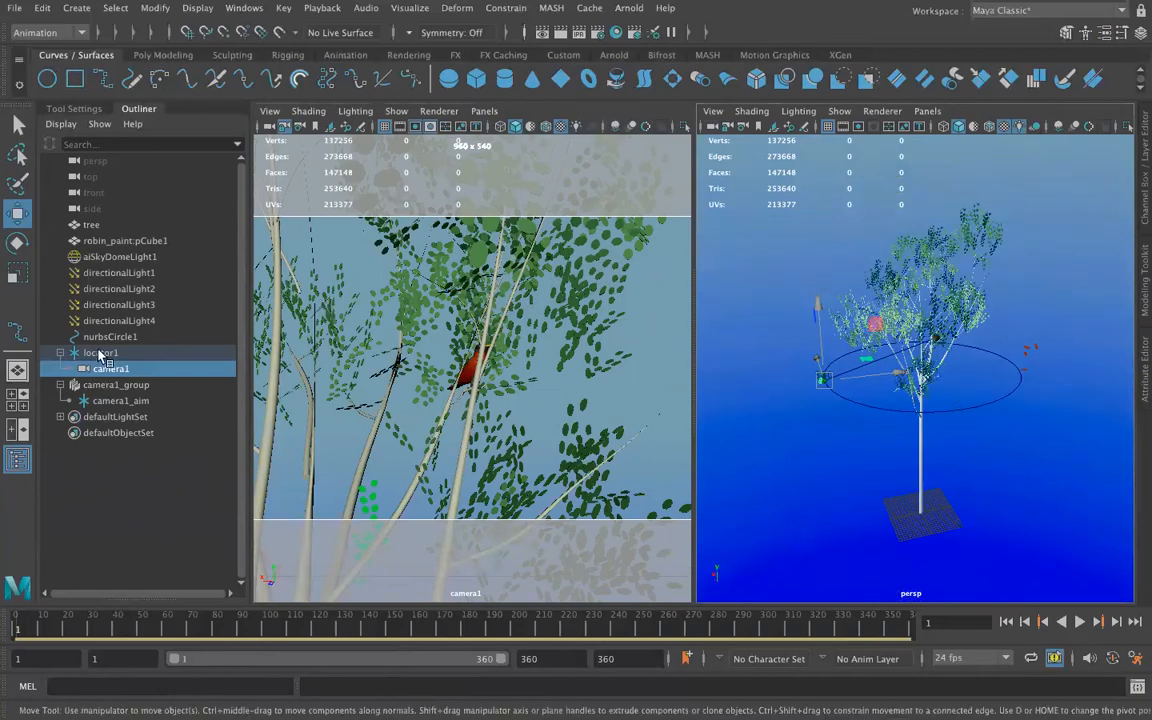
pyautogui.click(110, 337)
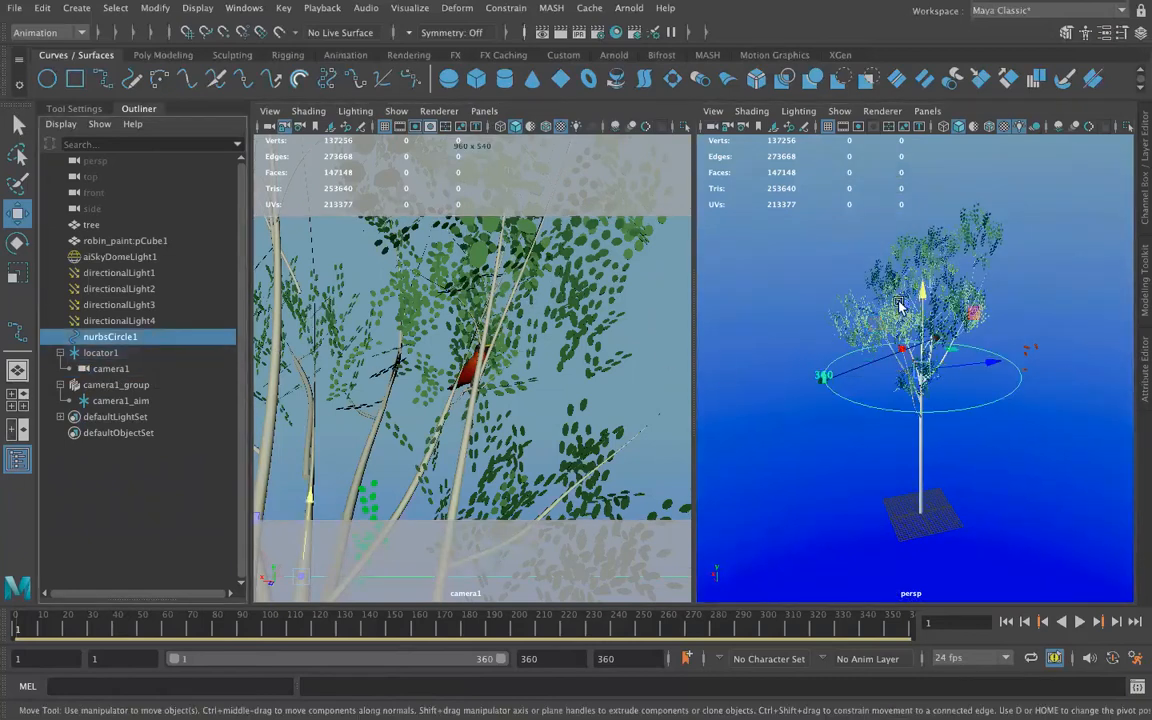
pyautogui.moveTo(993, 363); pyautogui.dragTo(946, 372)
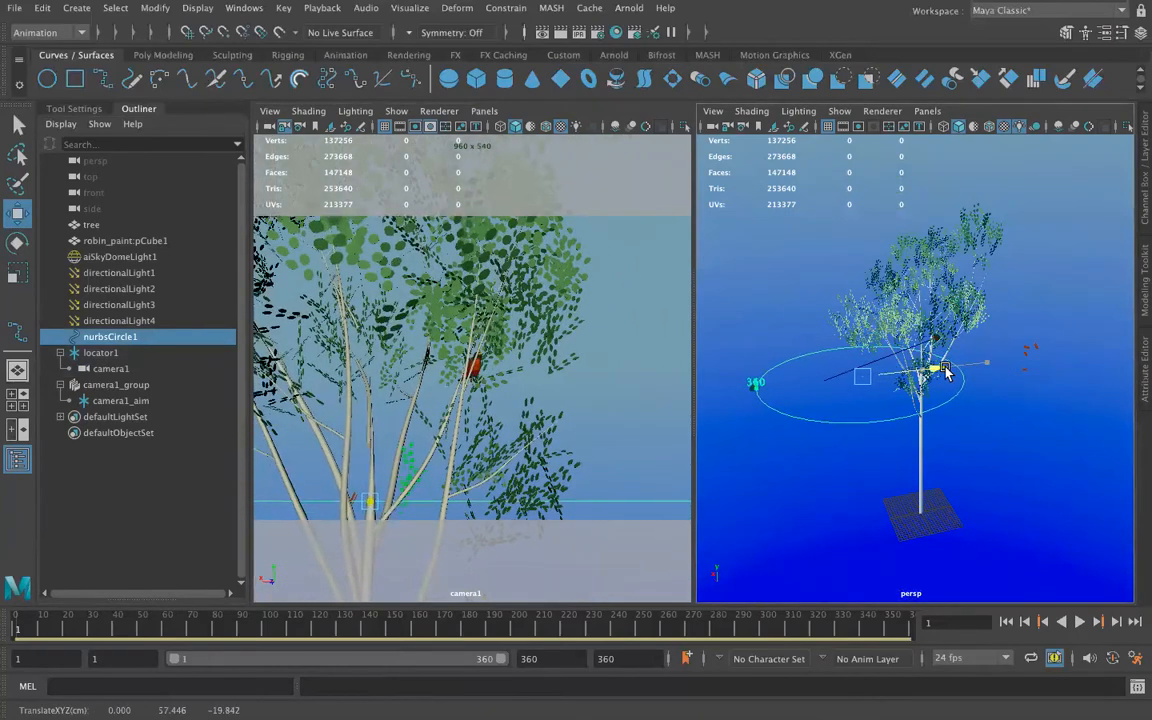
pyautogui.press('e')
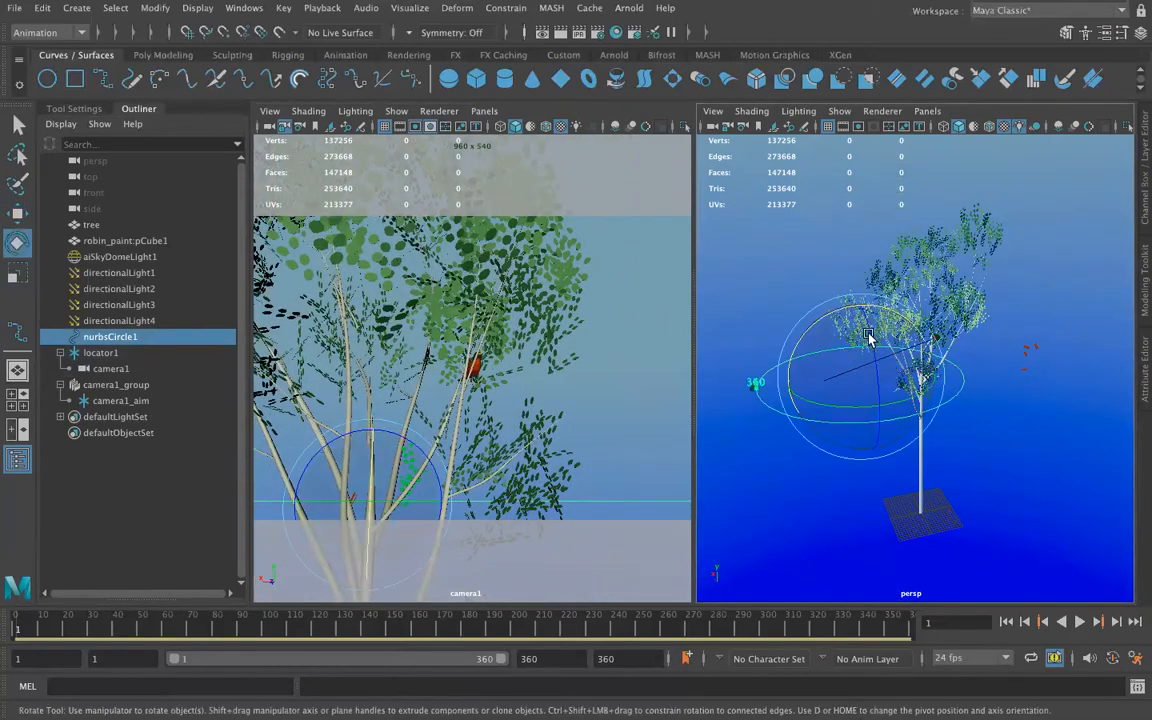
pyautogui.moveTo(810, 307); pyautogui.dragTo(795, 340)
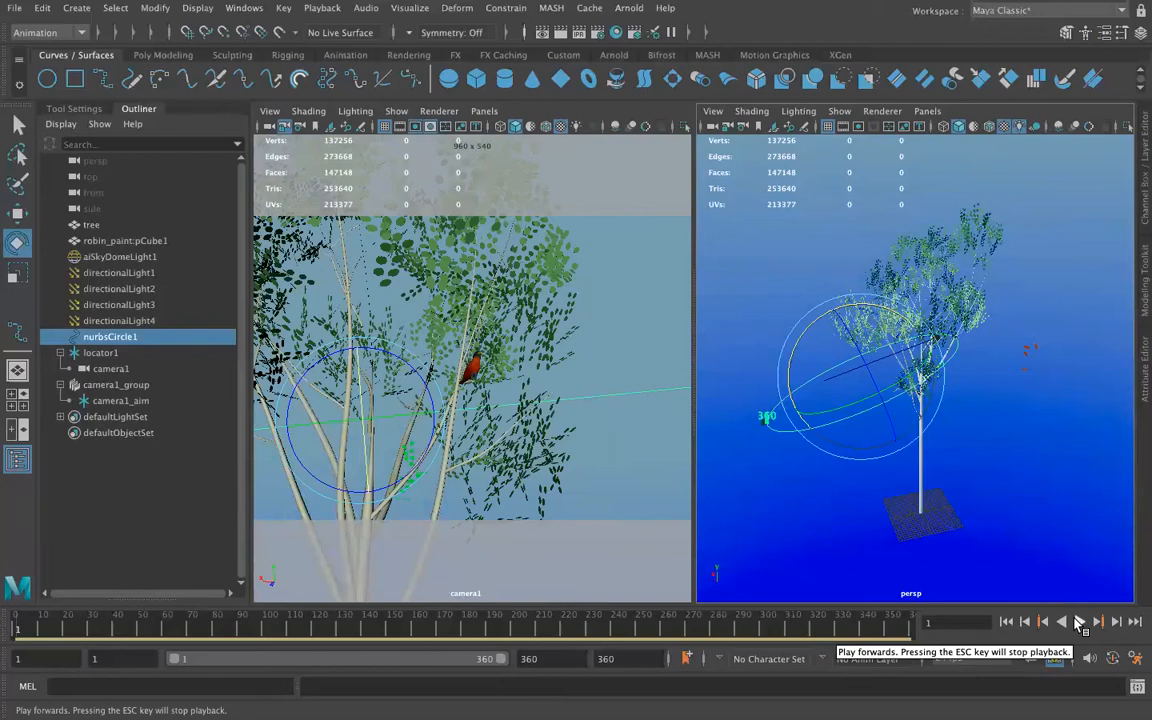
# Step: Move the tilted nurbsCircle1 across to the other side of the tree and raise it, framing the robin from the front in camera1
pyautogui.press('w')
pyautogui.moveTo(848, 352); pyautogui.dragTo(857, 368)
pyautogui.moveTo(942, 376); pyautogui.dragTo(1045, 362)
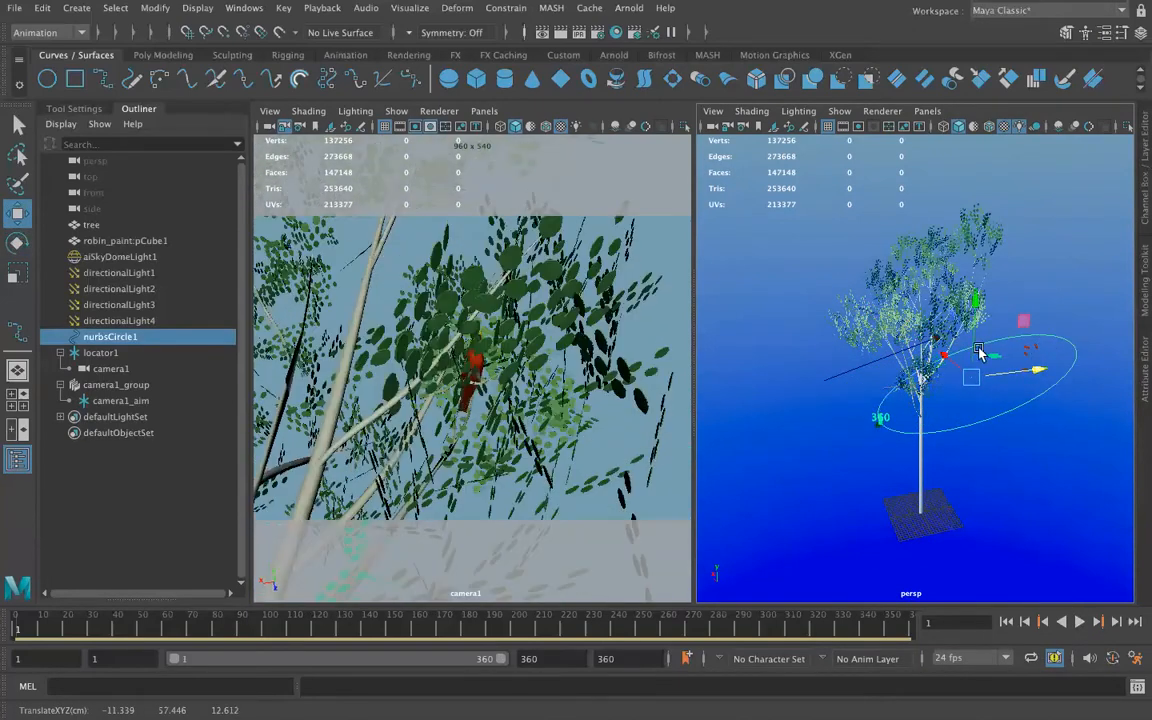
pyautogui.moveTo(975, 314); pyautogui.dragTo(940, 220)
pyautogui.moveTo(942, 279); pyautogui.dragTo(962, 314)
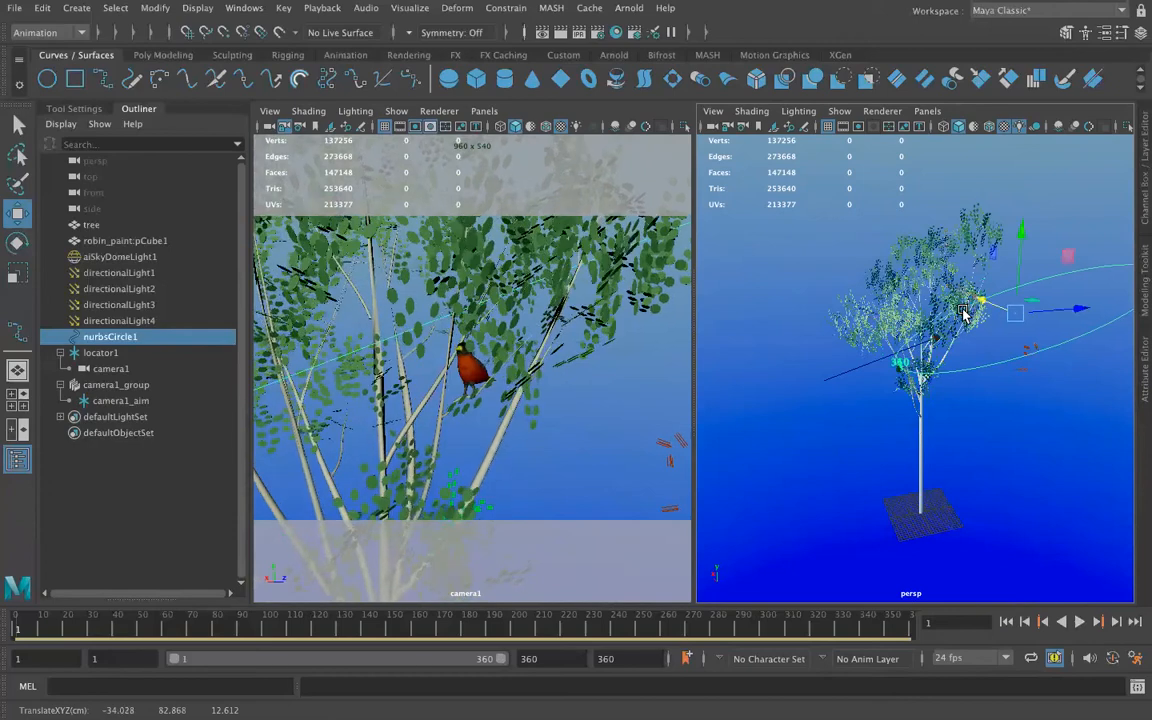
pyautogui.moveTo(1073, 313); pyautogui.dragTo(1066, 320)
pyautogui.moveTo(1004, 242); pyautogui.dragTo(1008, 210)
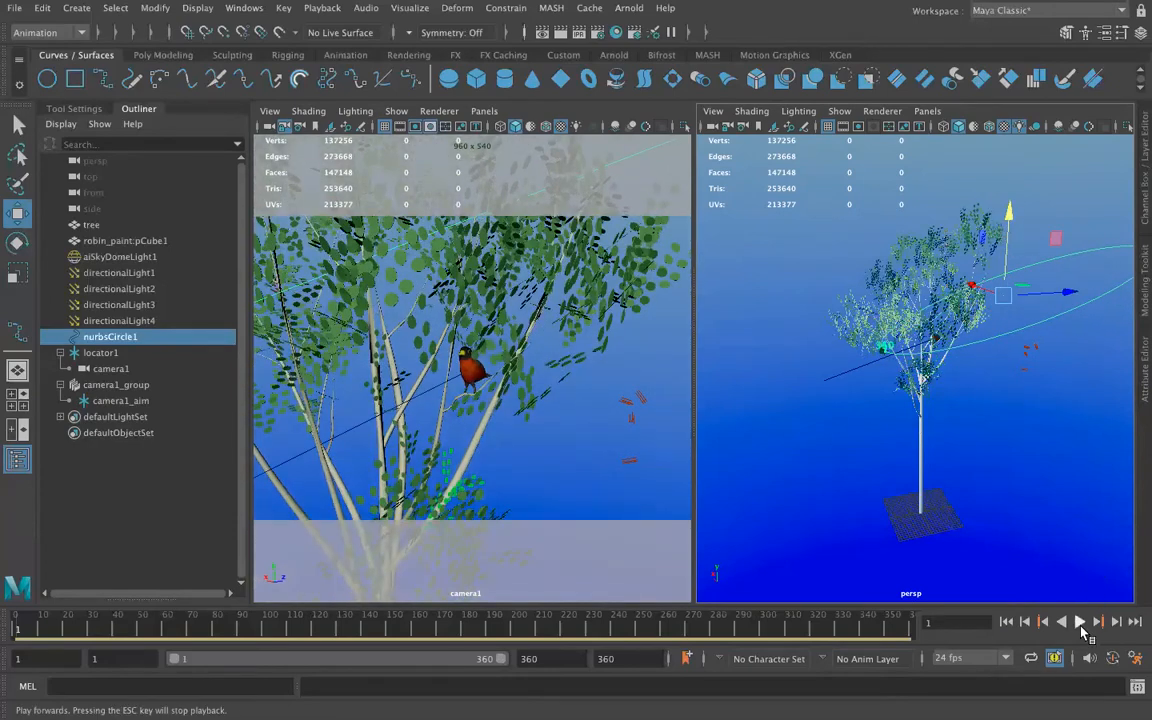
# Step: Put aiSkyDomeLight1 and directionalLight1 to directionalLight4 on a new display layer set to Reference, and test that the sky dome cannot be selected
pyautogui.click(787, 240)
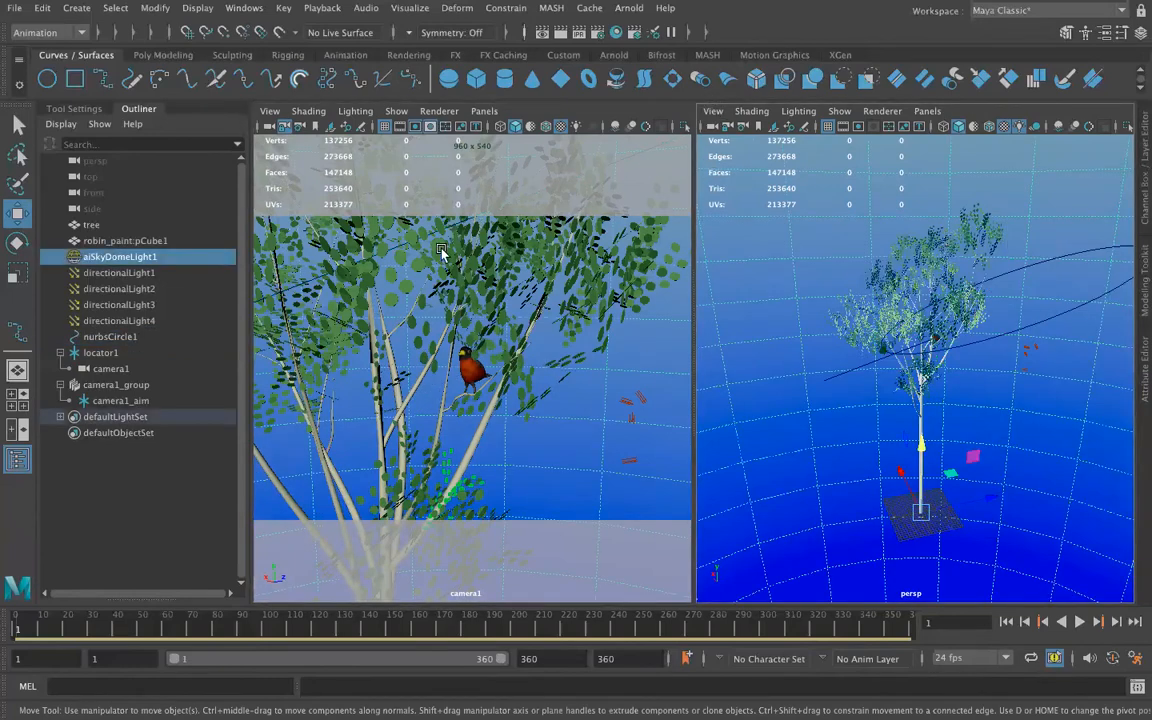
pyautogui.click(95, 481)
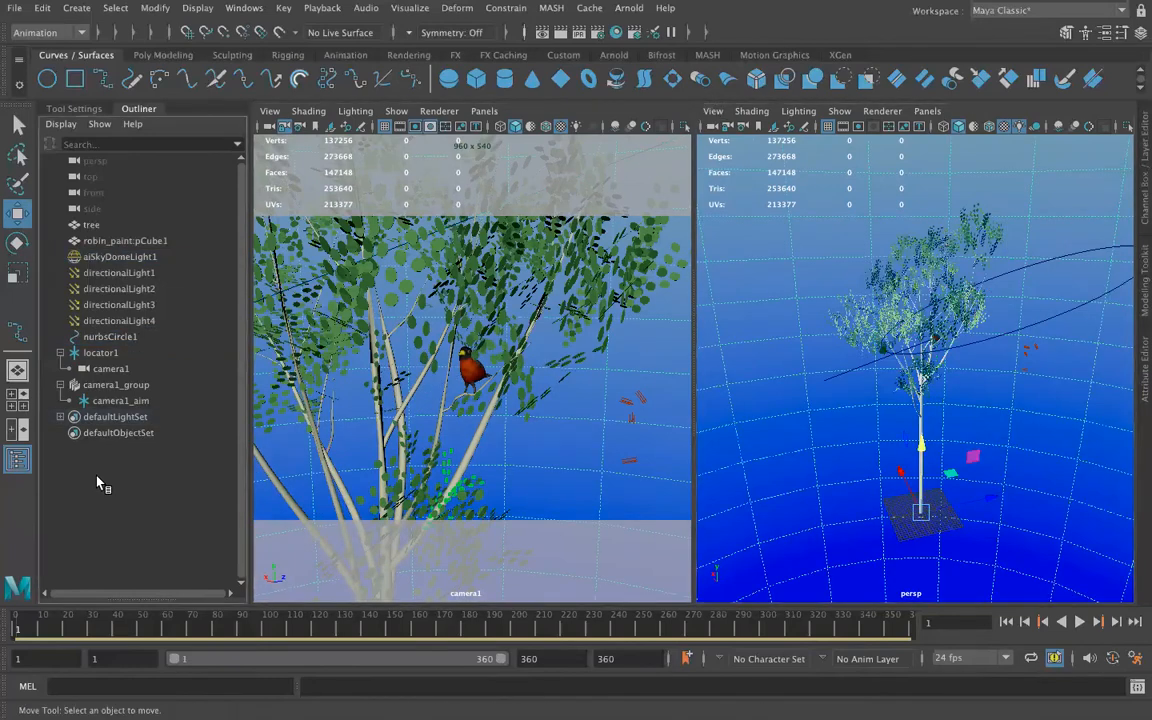
pyautogui.click(772, 236)
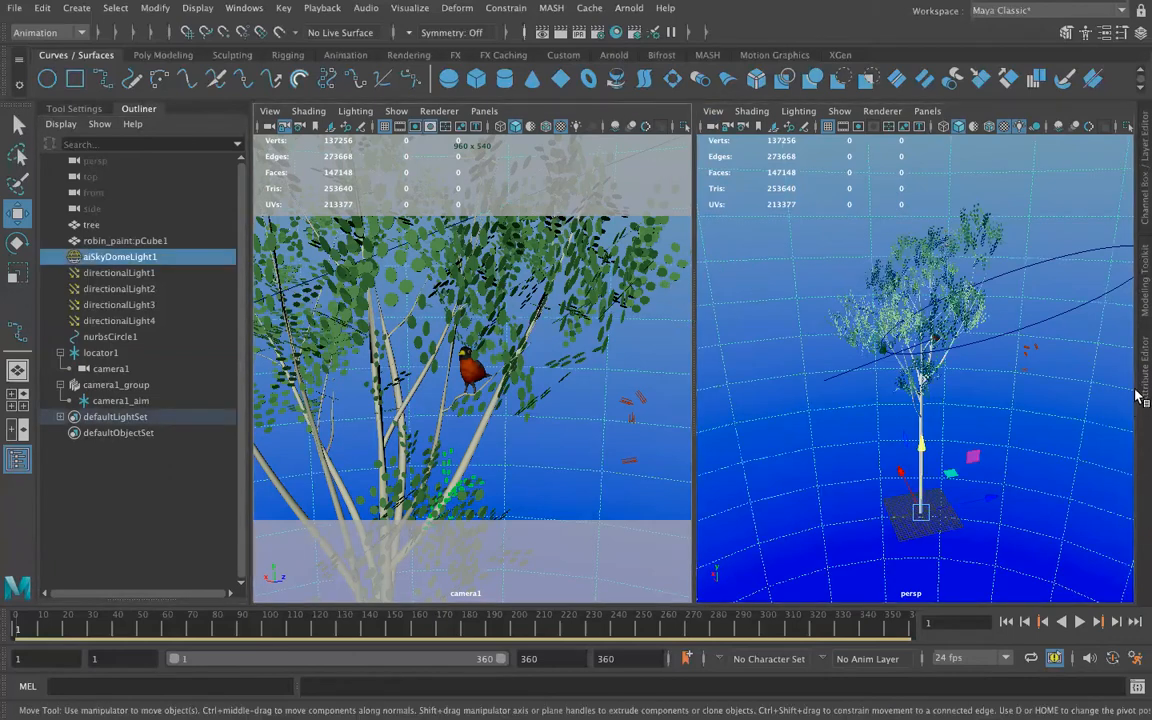
pyautogui.click(1140, 210)
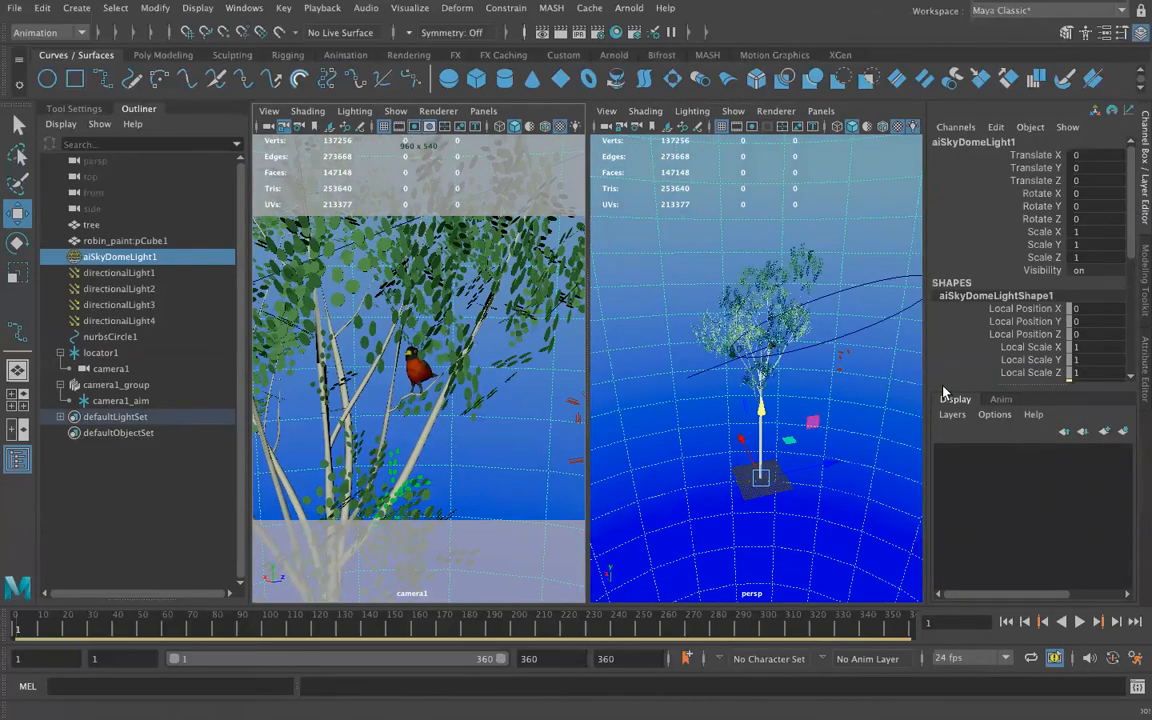
pyautogui.click(97, 260)
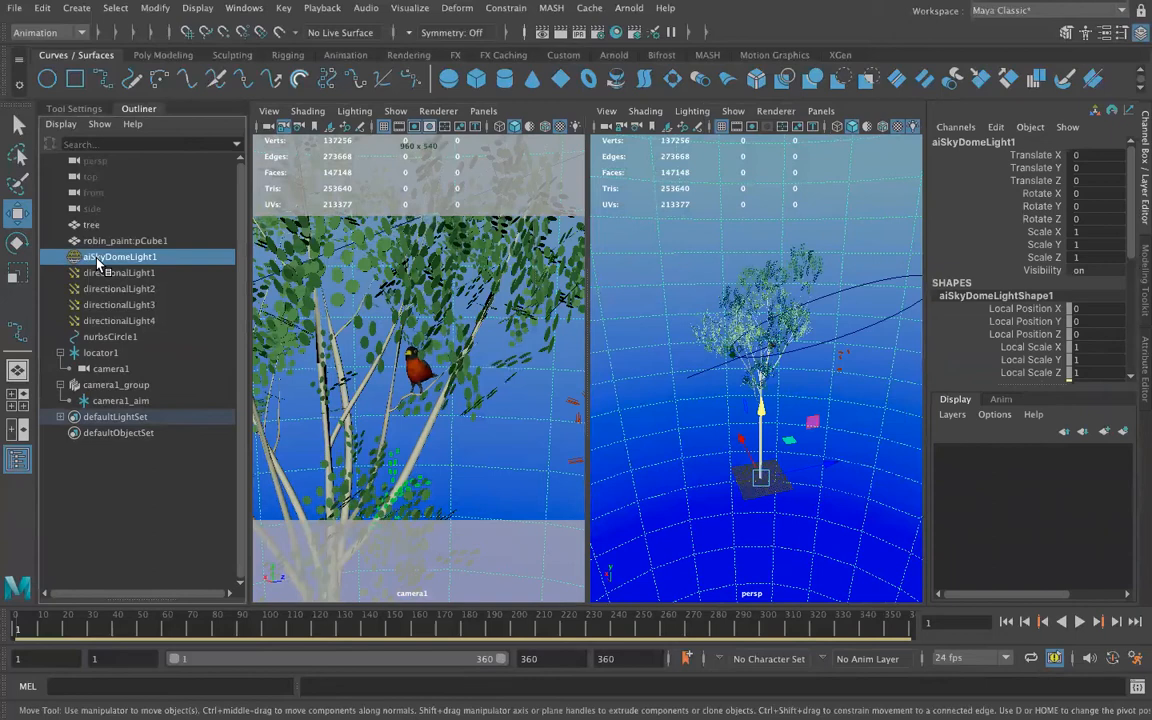
pyautogui.keyDown('shift'); pyautogui.click(119, 321); pyautogui.keyUp('shift')
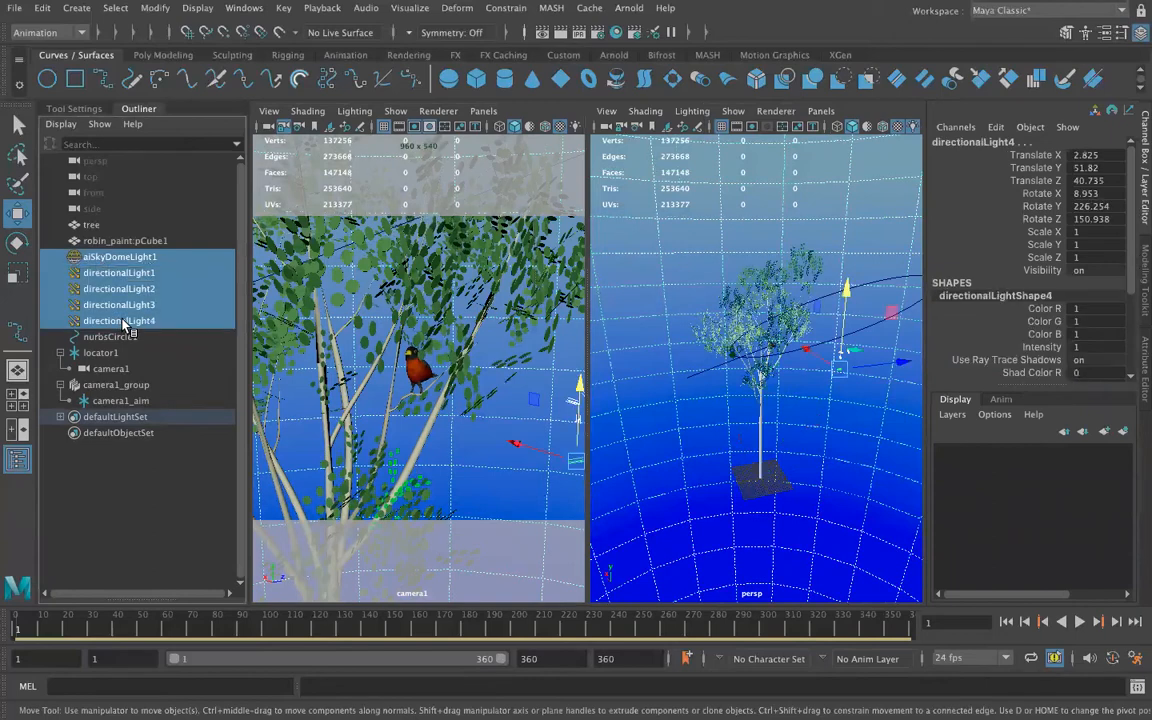
pyautogui.click(1123, 432)
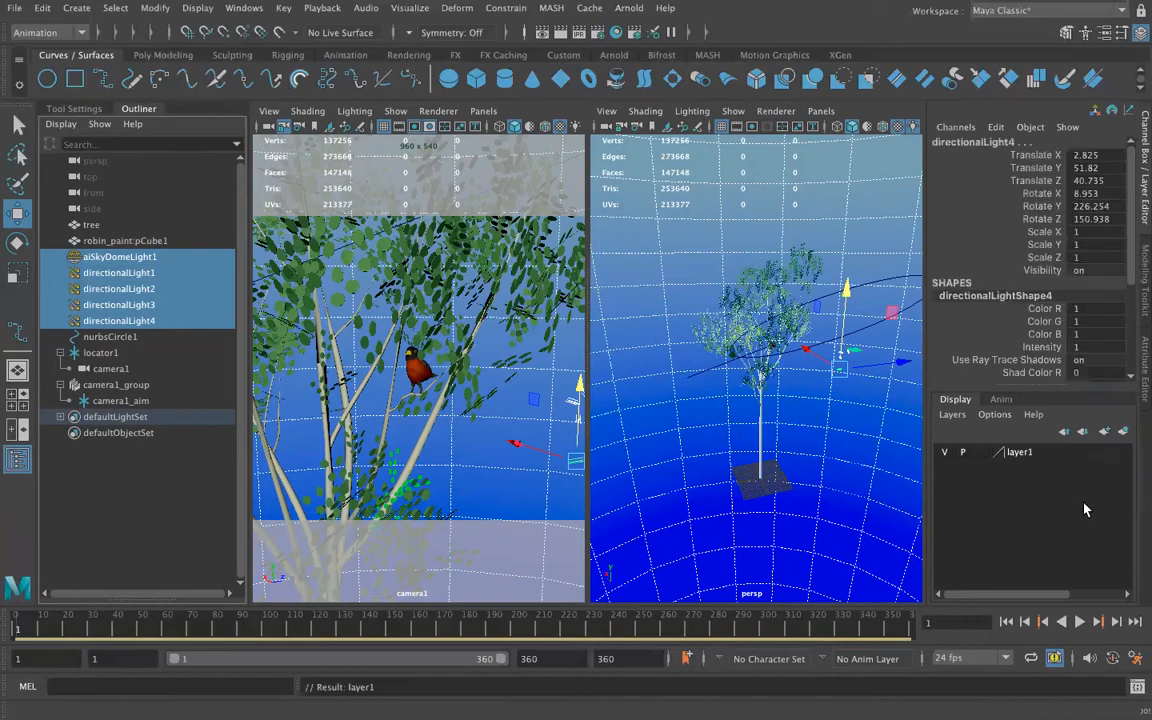
pyautogui.click(980, 452)
pyautogui.click(96, 443)
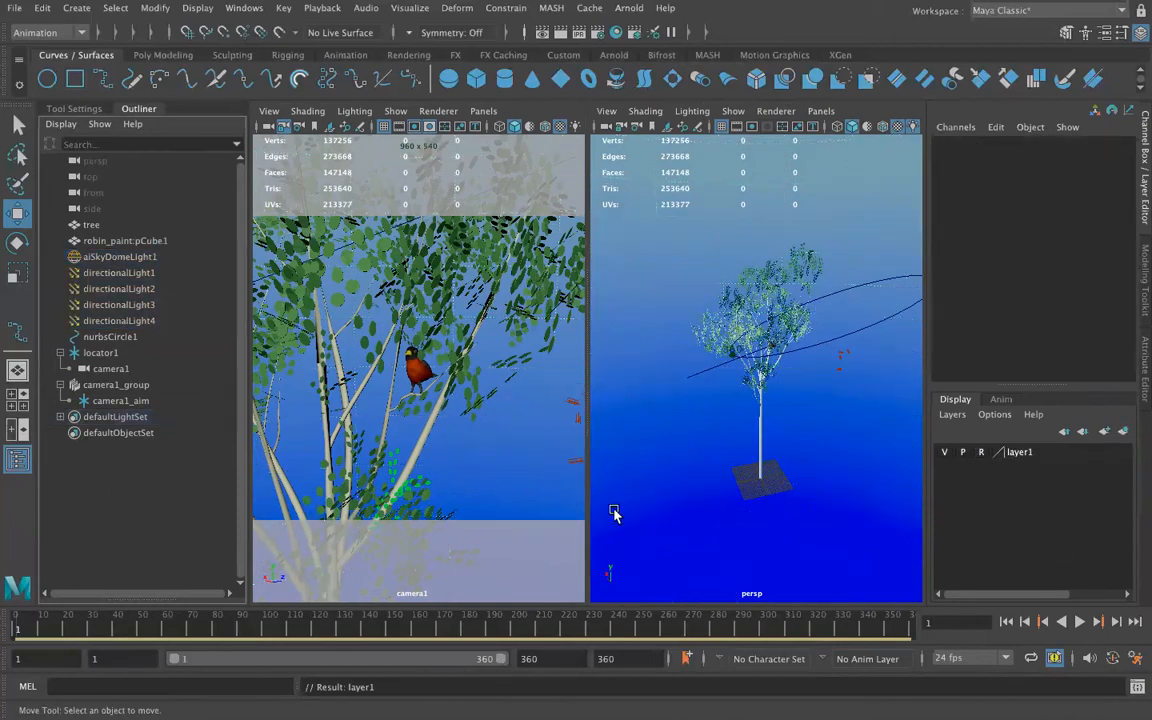
pyautogui.click(669, 461)
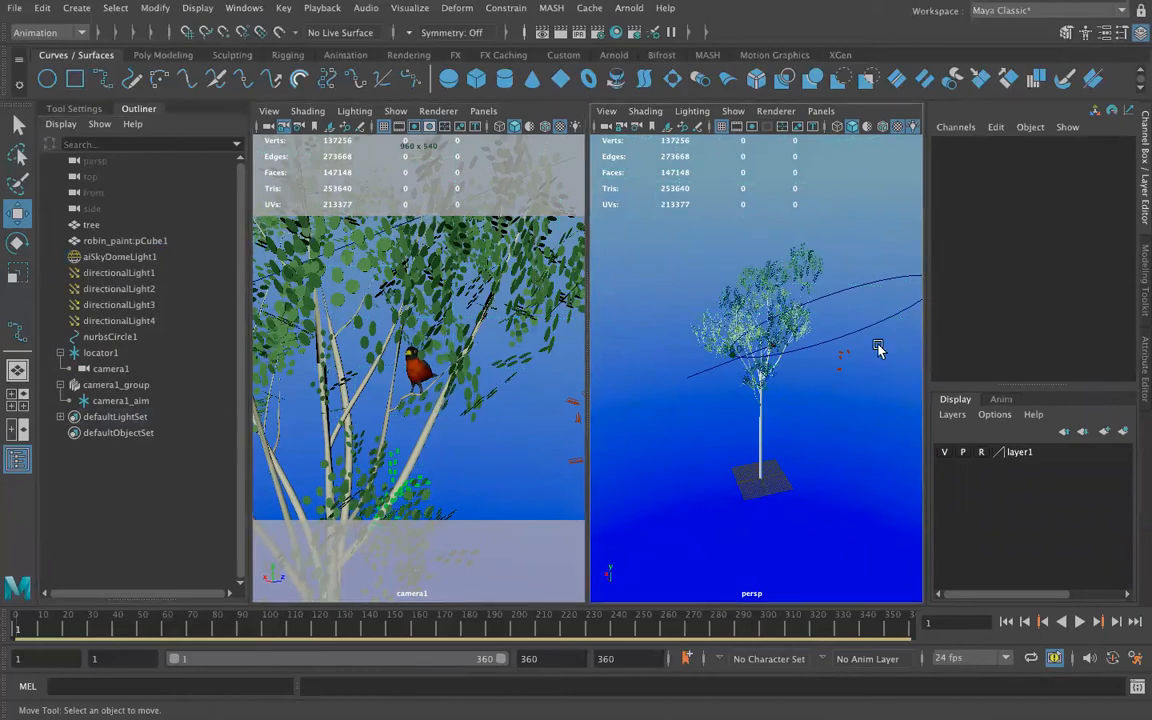
pyautogui.click(514, 543)
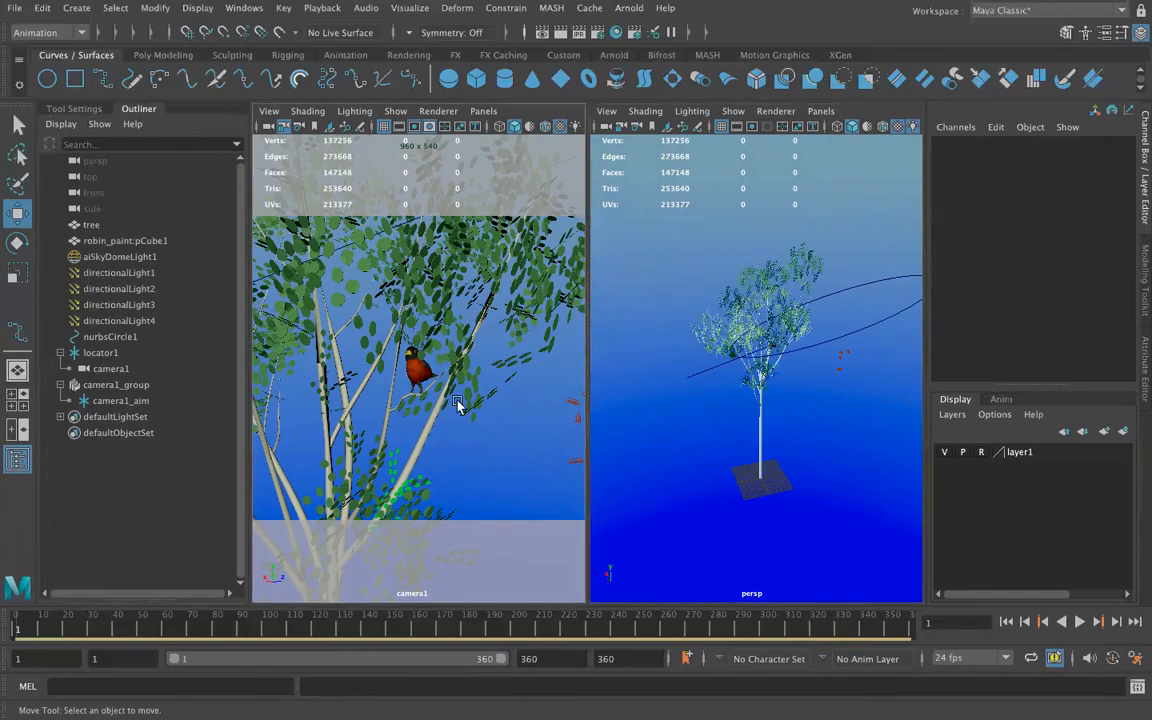
# Step: Hide the Channel Box and play the animation to check the view from camera1
pyautogui.click(1140, 203)
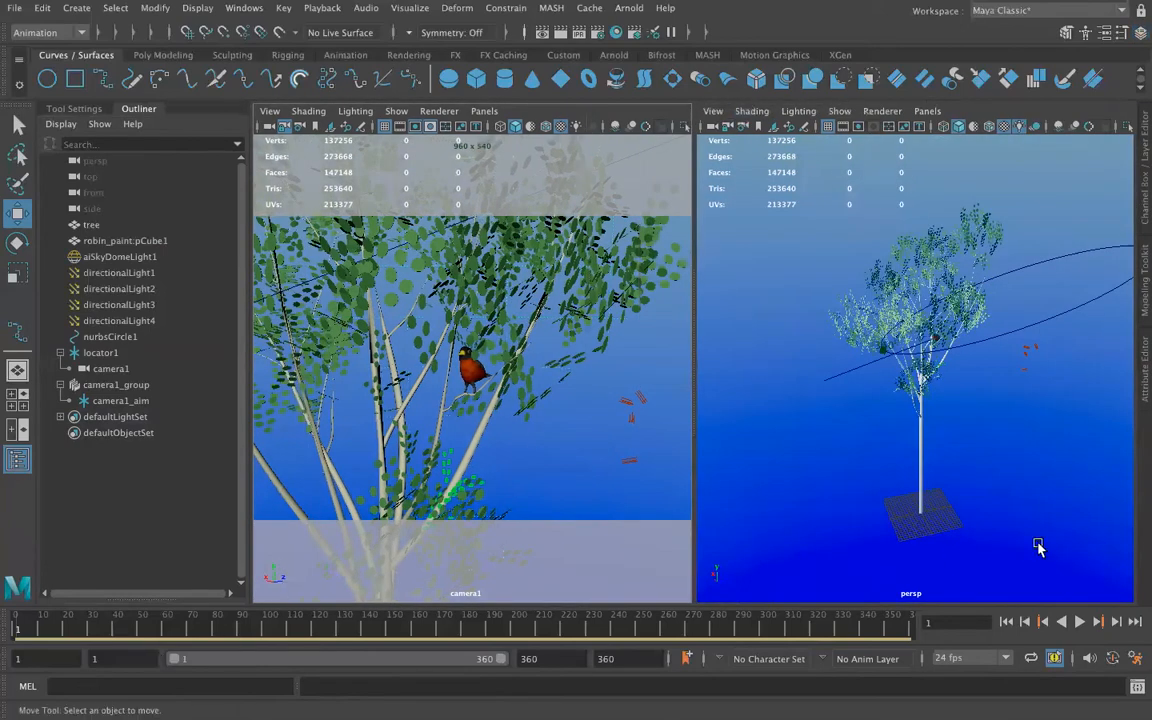
pyautogui.click(1079, 622)
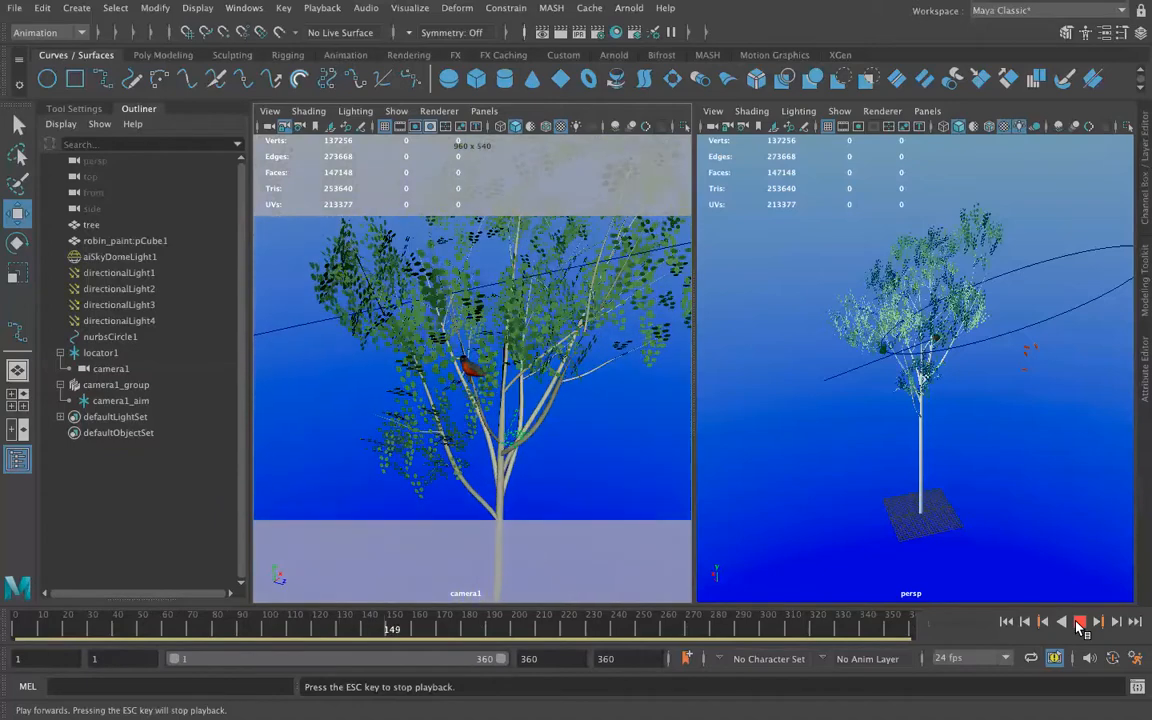
pyautogui.click(1080, 624)
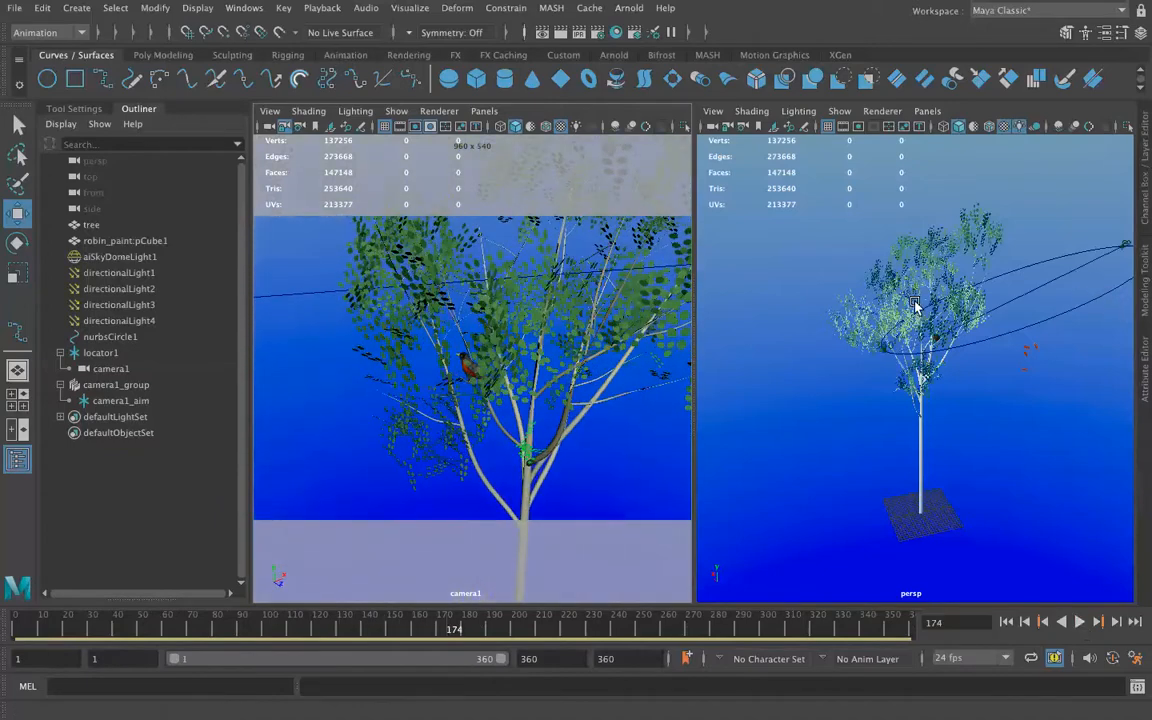
# Step: At frame 159, rotate nurbsCircle1 to a steep tilt of about -74.7° in X
pyautogui.click(112, 337)
pyautogui.press('e')
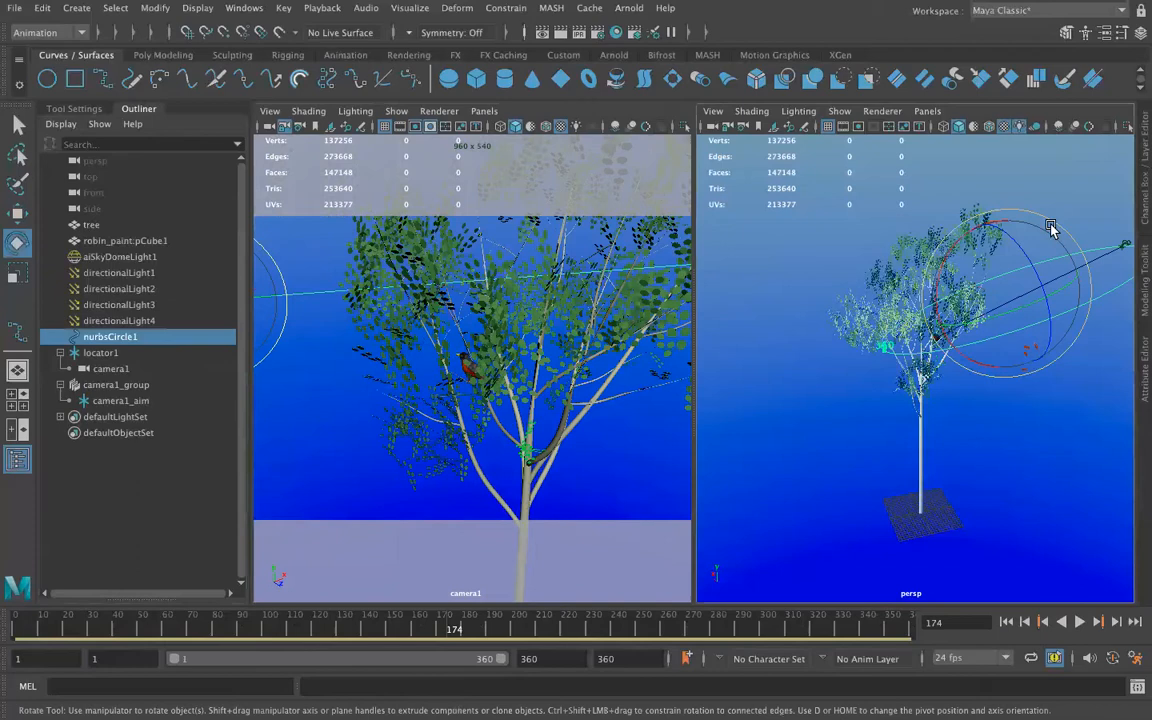
pyautogui.click(417, 630)
pyautogui.moveTo(995, 216); pyautogui.dragTo(881, 206)
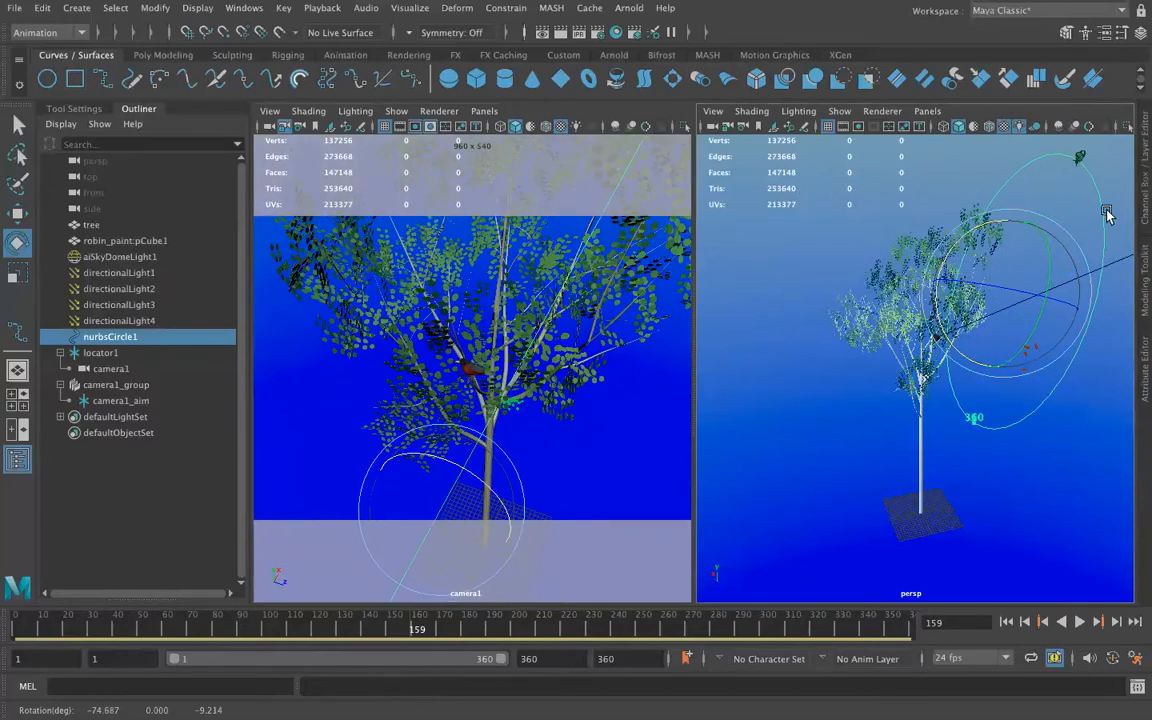
# Step: Move nurbsCircle1 over the tree to about Y 105, Z -8.4, and set its X rotation to about -66.1°
pyautogui.press('w')
pyautogui.moveTo(1012, 228); pyautogui.dragTo(1034, 136)
pyautogui.moveTo(1067, 219); pyautogui.dragTo(1003, 227)
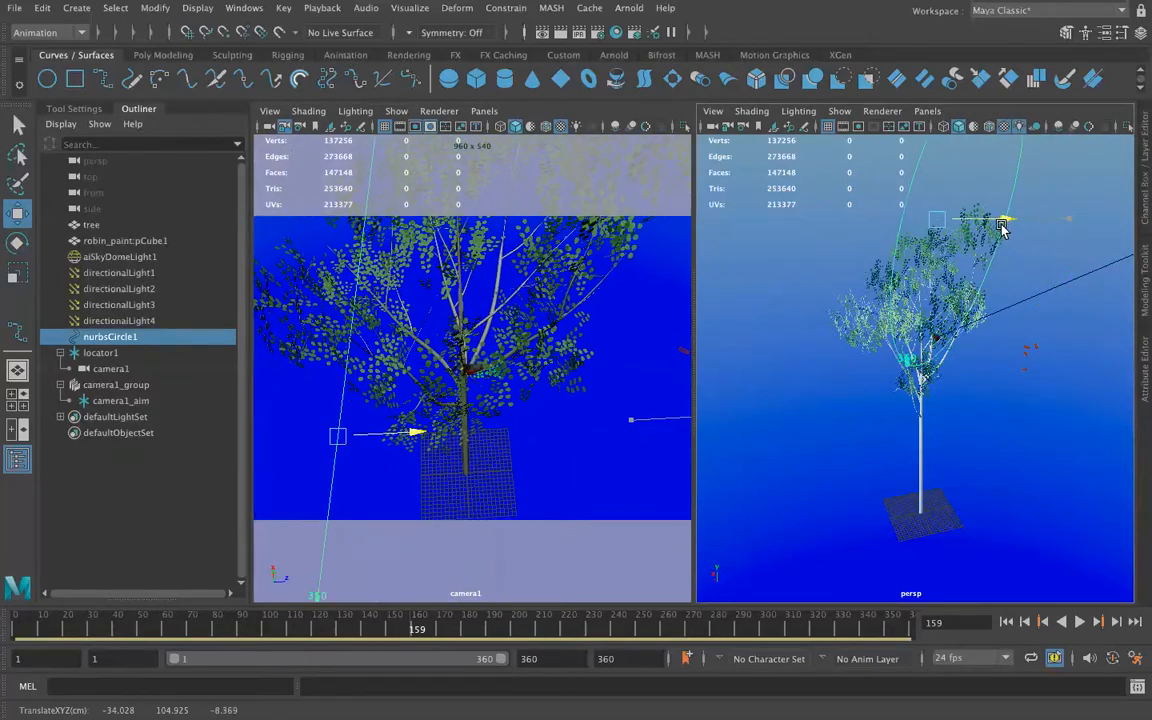
pyautogui.press('e')
pyautogui.moveTo(879, 160); pyautogui.dragTo(864, 515)
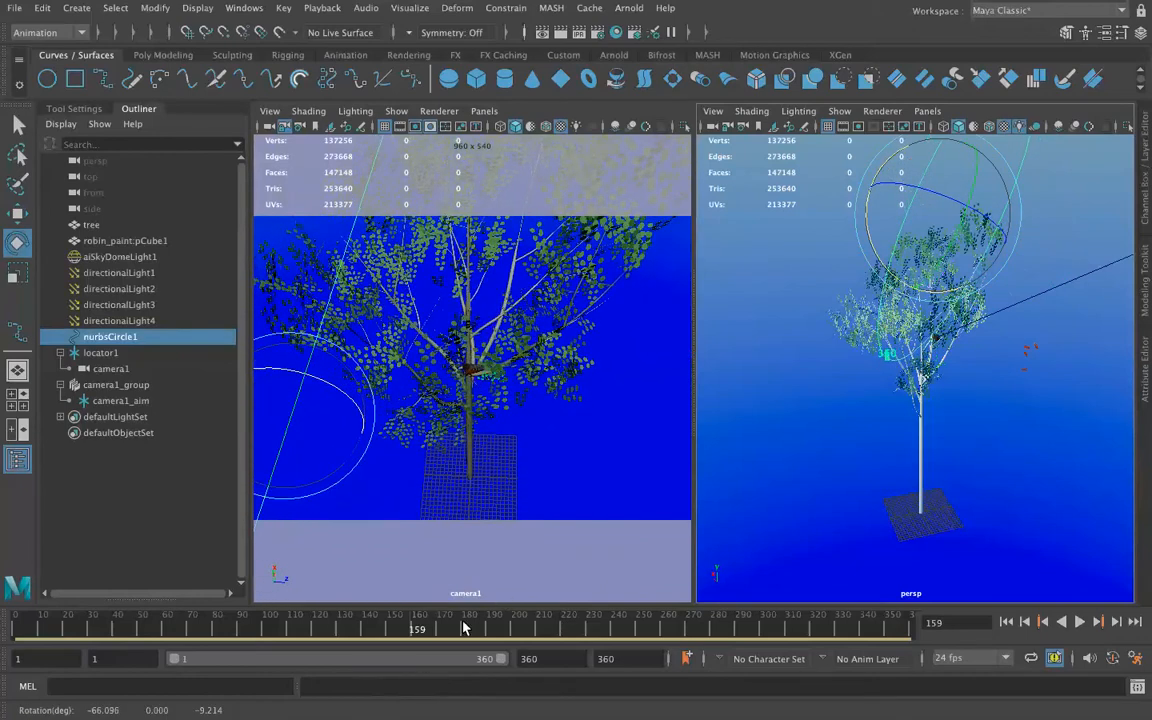
# Step: Play the animation from frame 1 through the full orbit to check camera1's framing of the robin
pyautogui.click(17, 627)
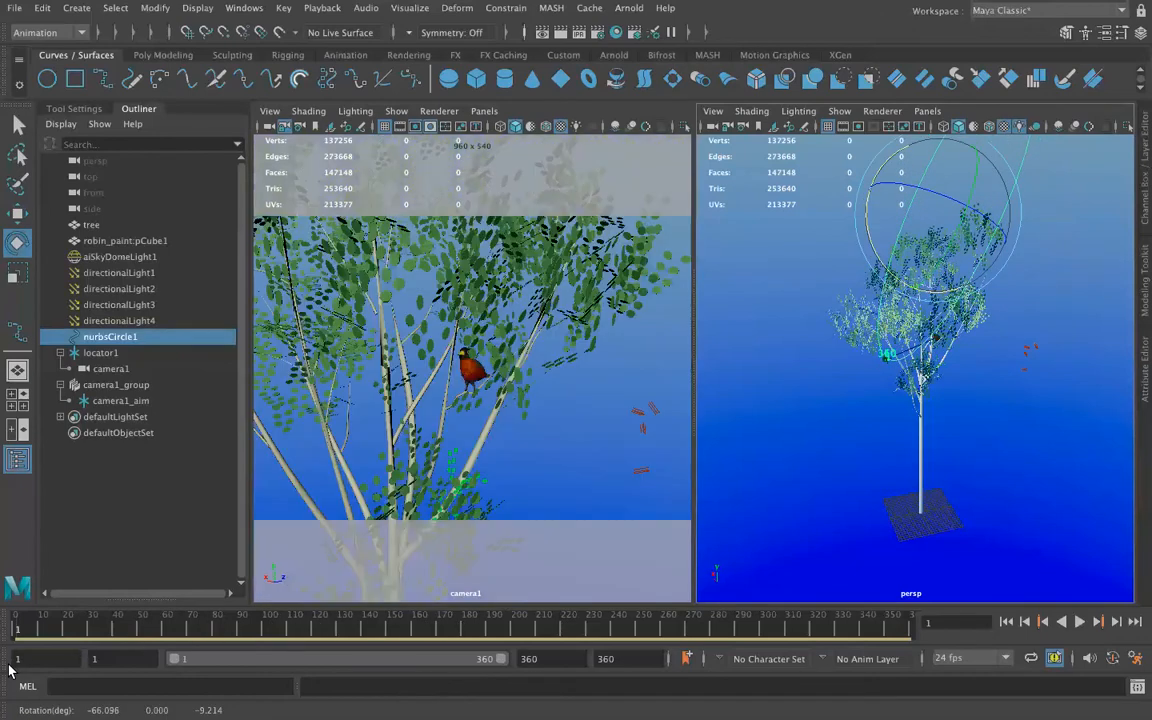
pyautogui.click(1080, 622)
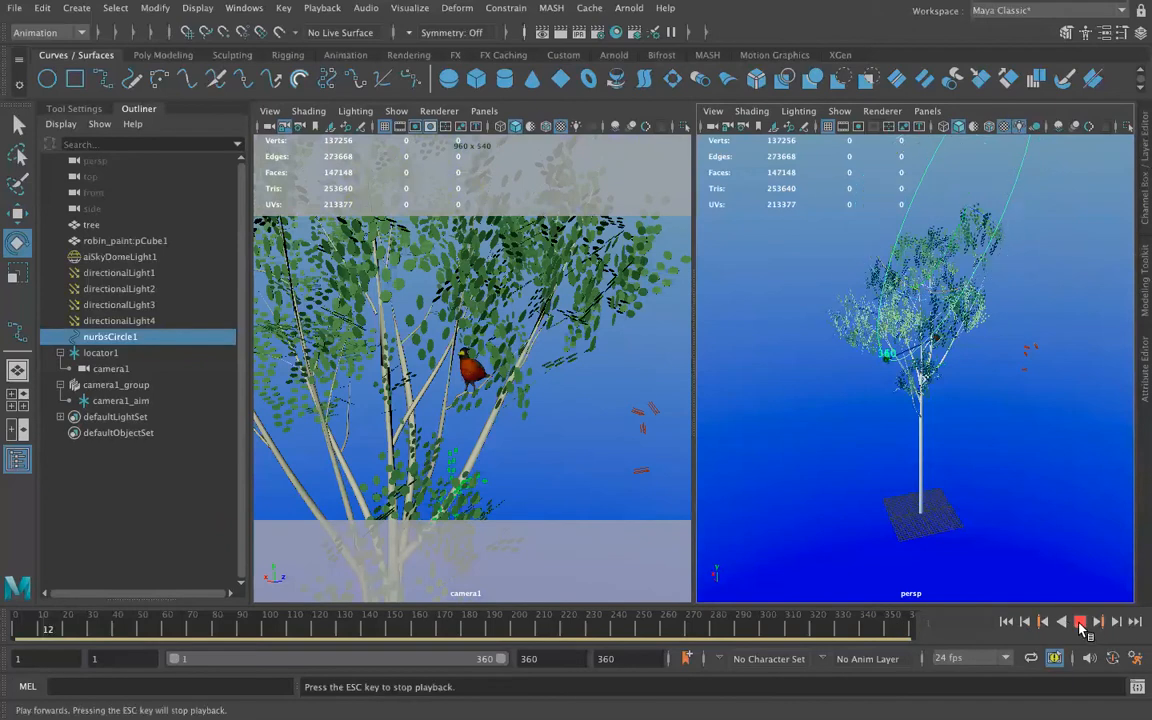
pyautogui.click(1080, 622)
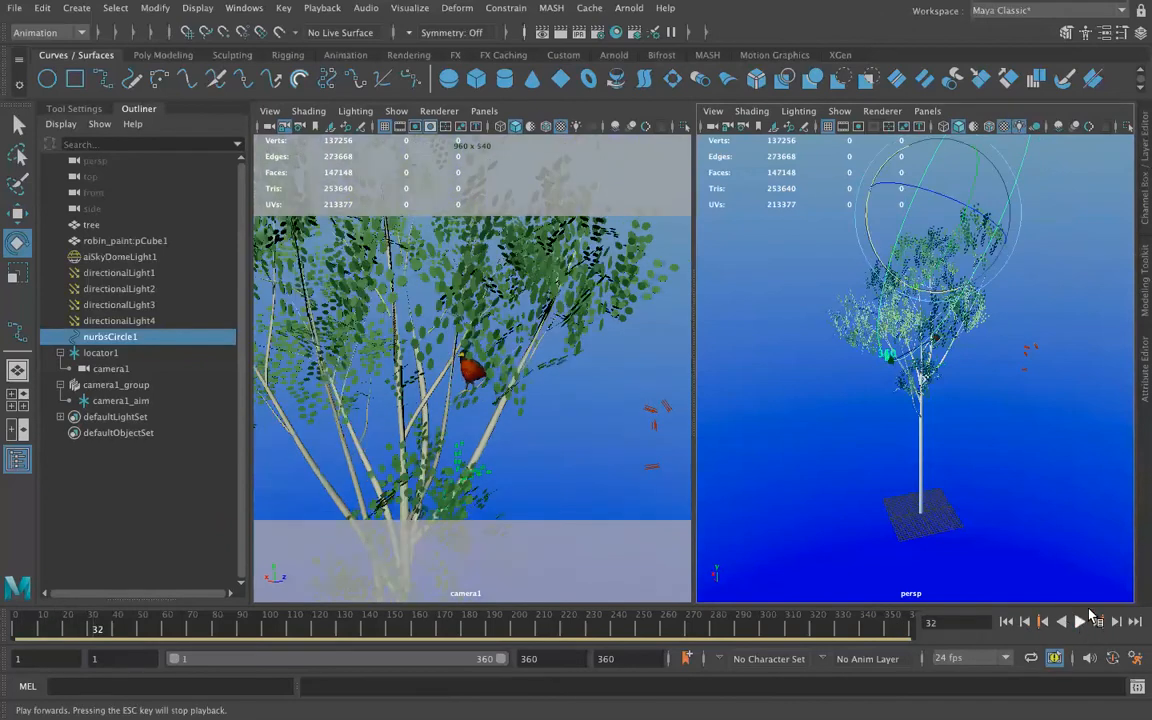
pyautogui.click(1007, 622)
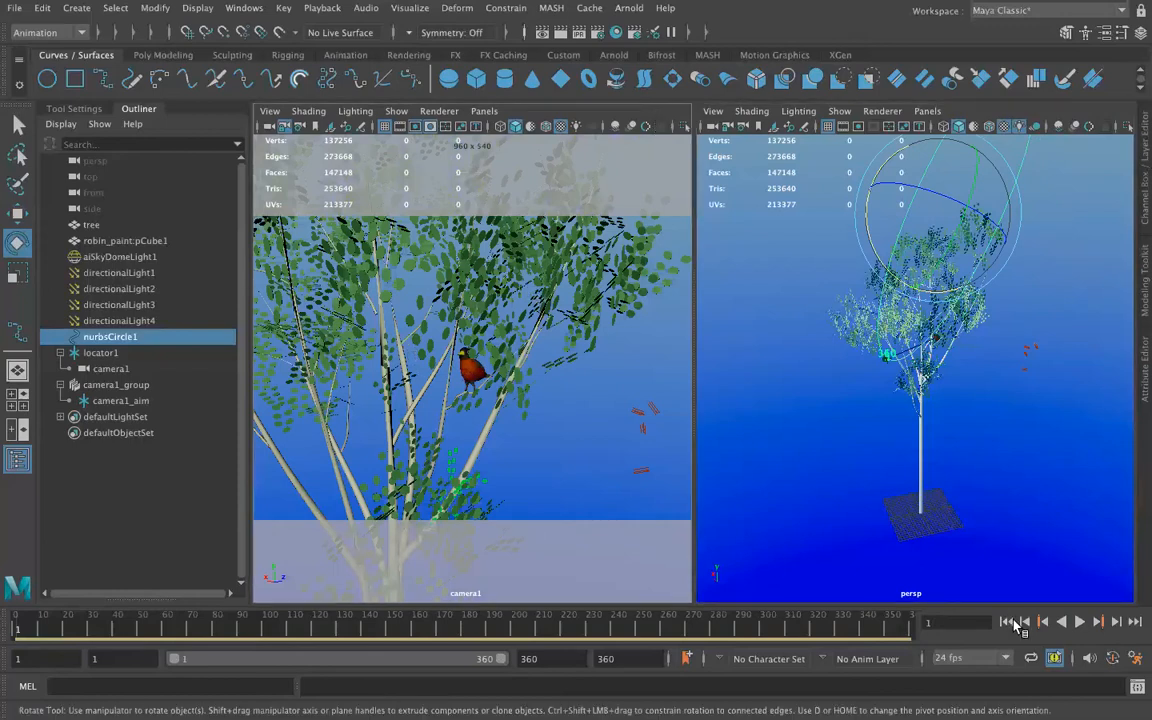
pyautogui.click(1079, 622)
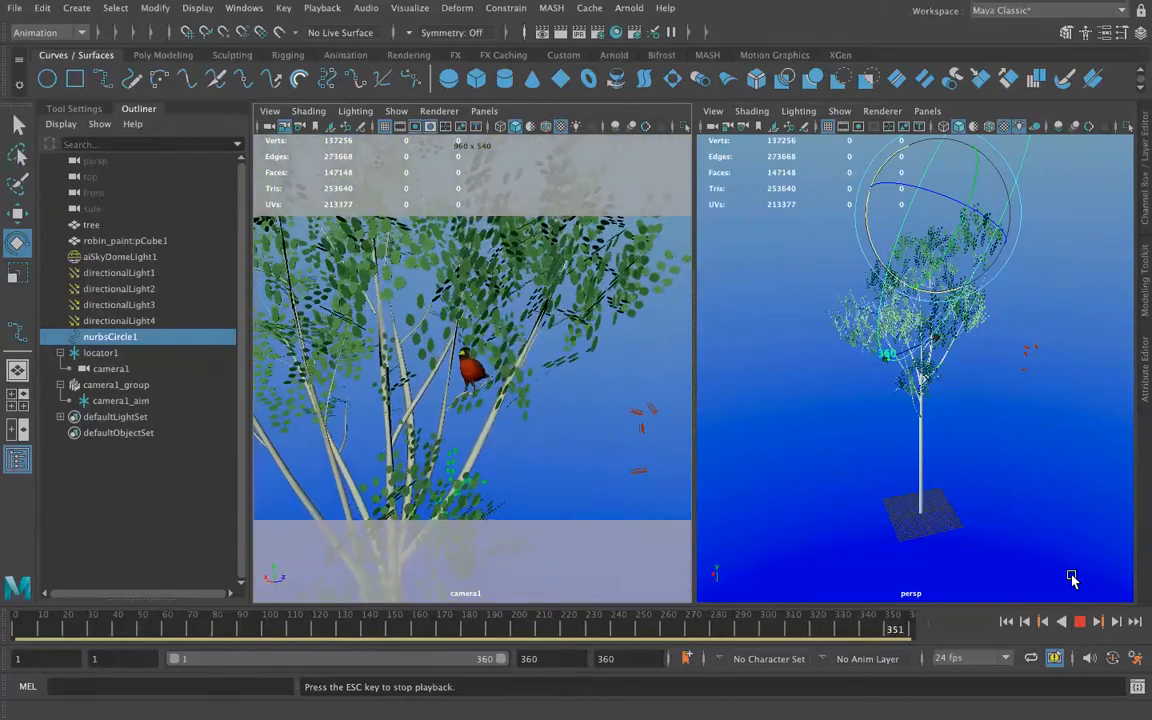
pyautogui.click(1079, 625)
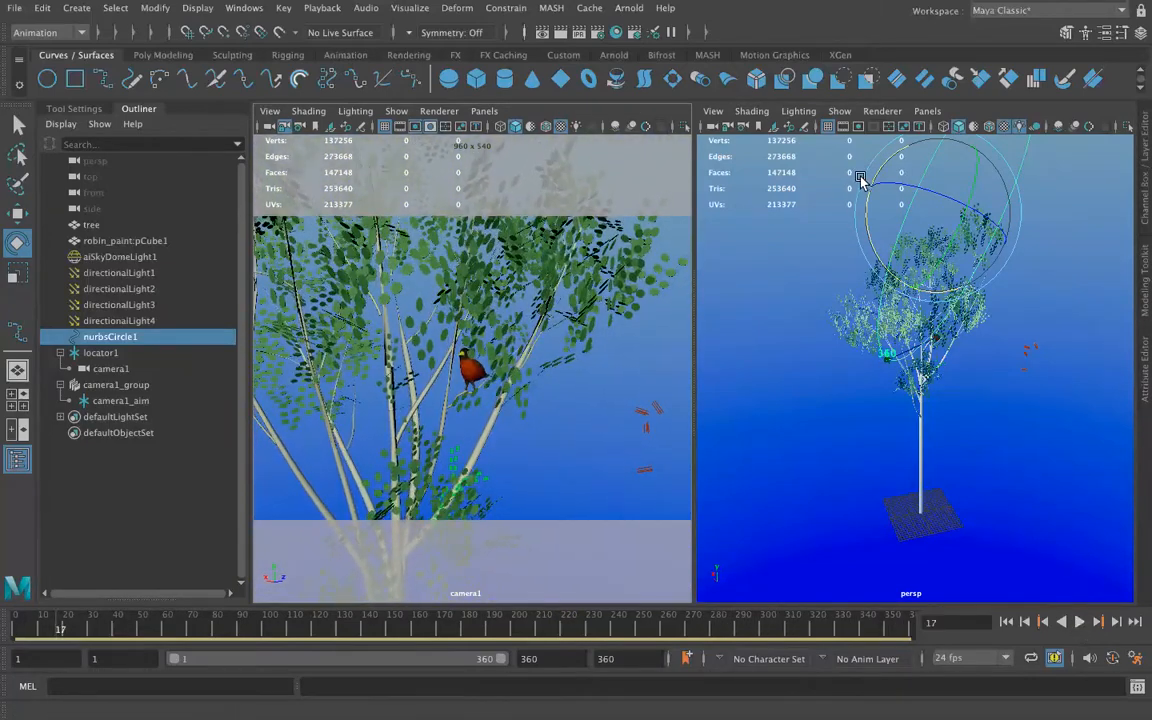
# Step: Rotate nurbsCircle1 to a gentler diagonal slope and lower it around the tree's crown, leaving it deselected
pyautogui.moveTo(874, 176); pyautogui.dragTo(947, 213)
pyautogui.press('w')
pyautogui.click(1079, 622)
pyautogui.click(778, 561)
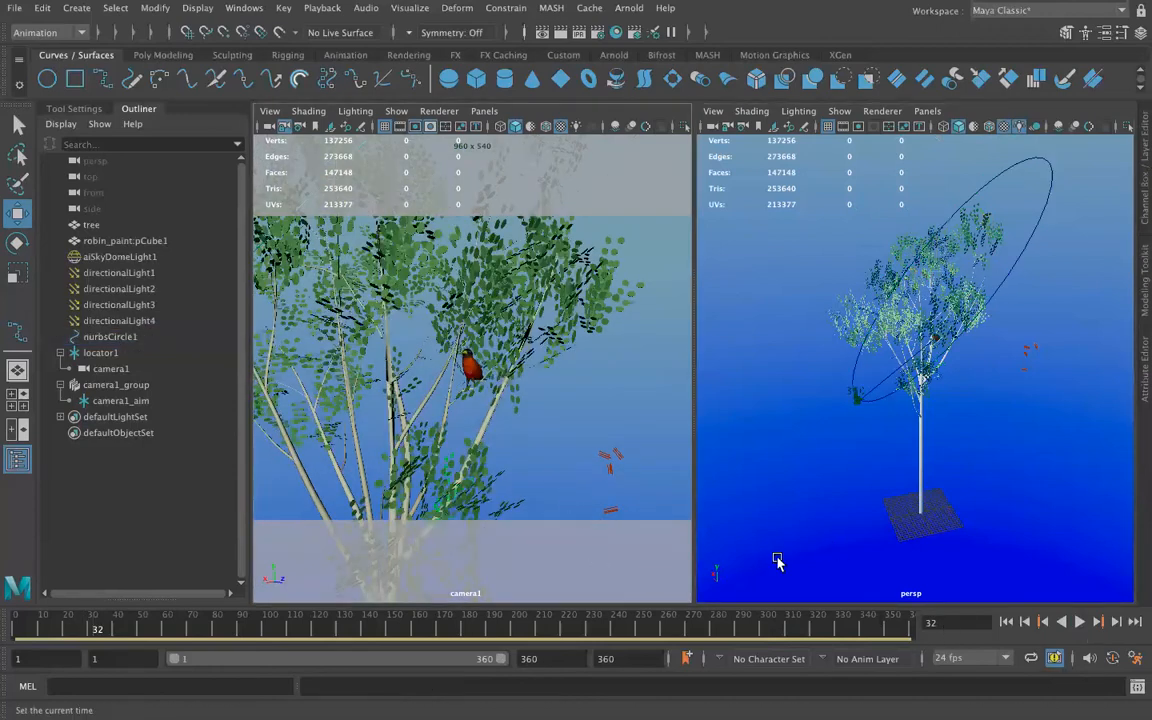
# Step: Replay the full animation from the first frame to check the adjusted orbit
pyautogui.click(1005, 623)
pyautogui.click(1077, 624)
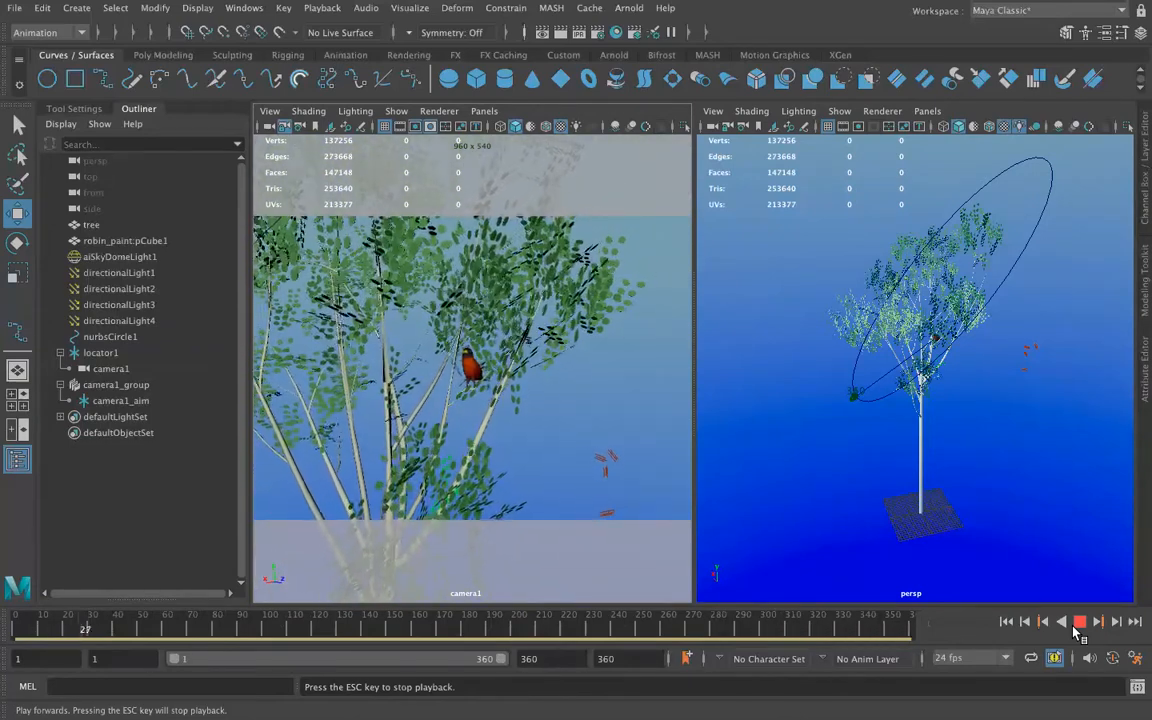
pyautogui.click(1076, 627)
# Step: Return to frame 1 and save the scene final.mb
pyautogui.click(1007, 622)
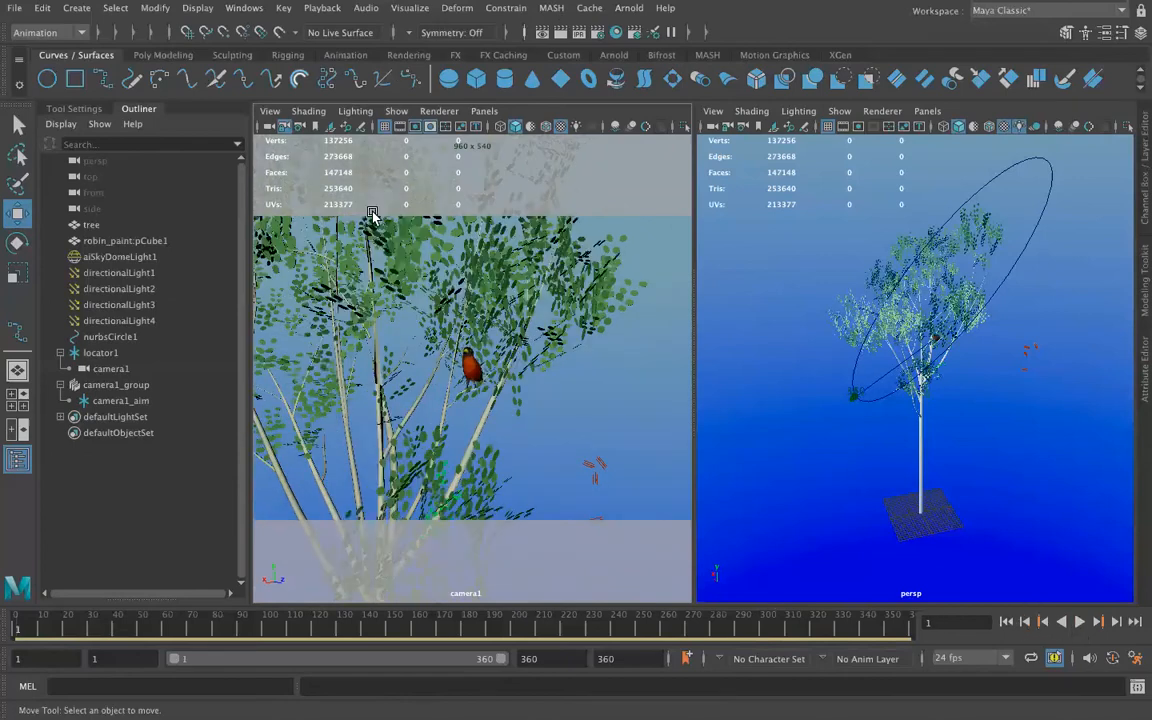
pyautogui.click(15, 8)
pyautogui.press('w')
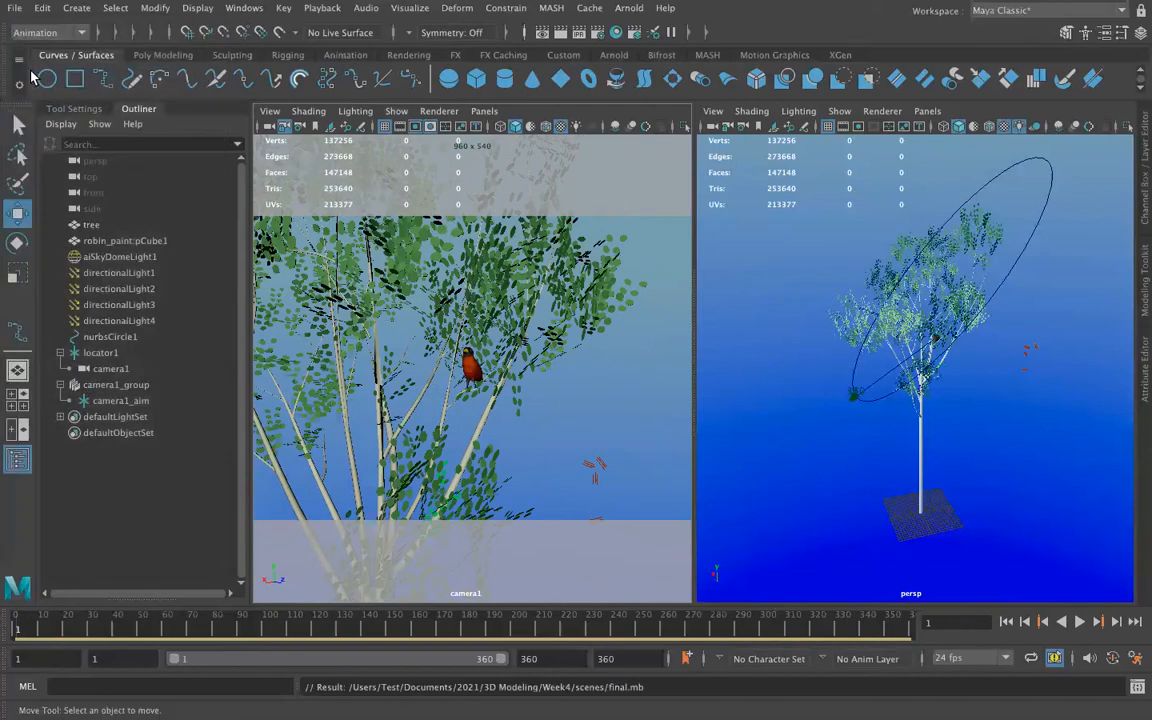
# Step: Set the render output to jpeg image format with the file name prefix final
pyautogui.click(600, 34)
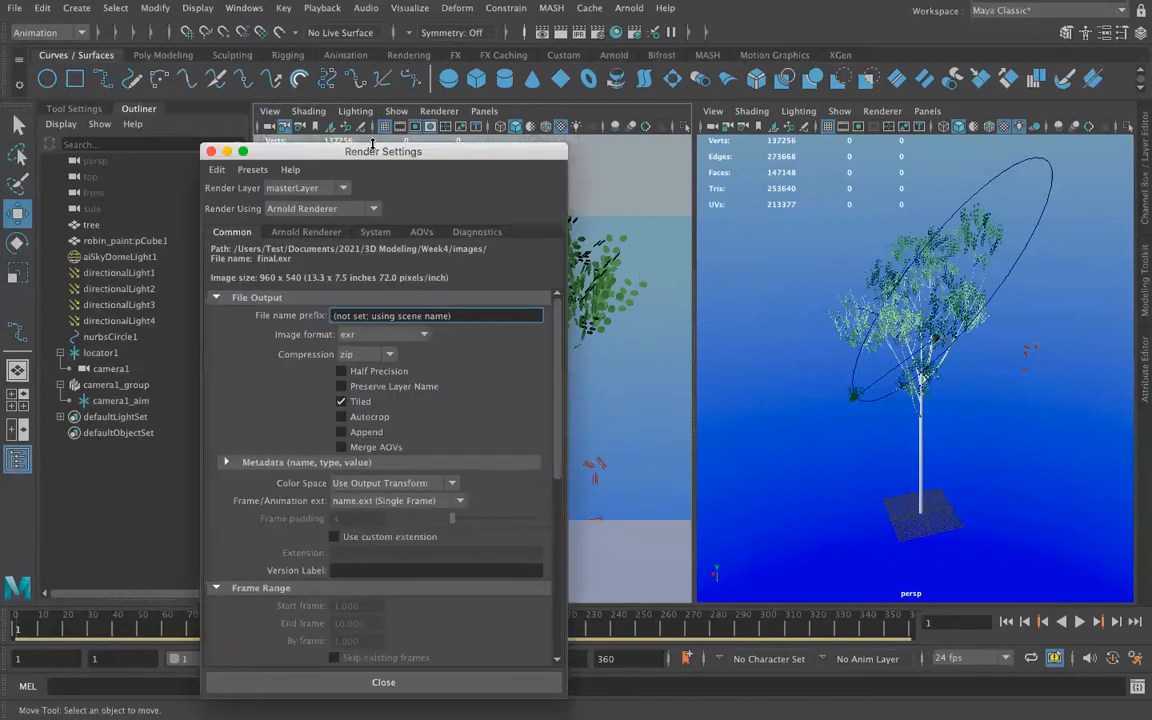
pyautogui.moveTo(375, 152); pyautogui.dragTo(675, 127)
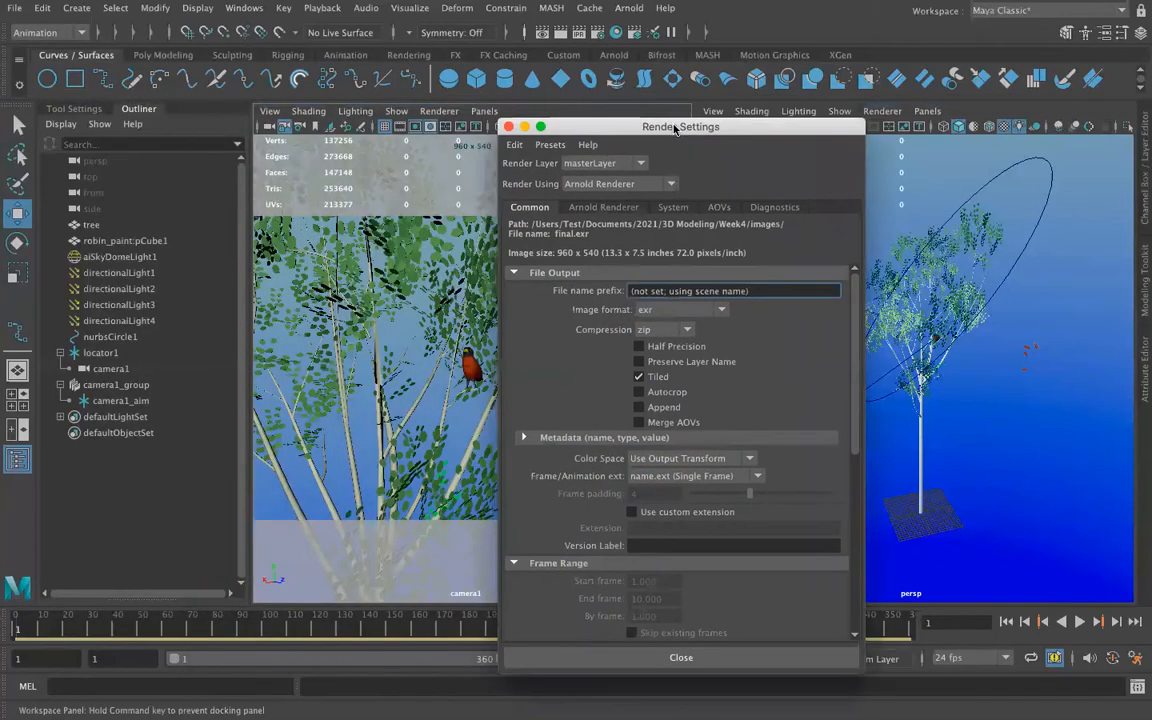
pyautogui.click(726, 310)
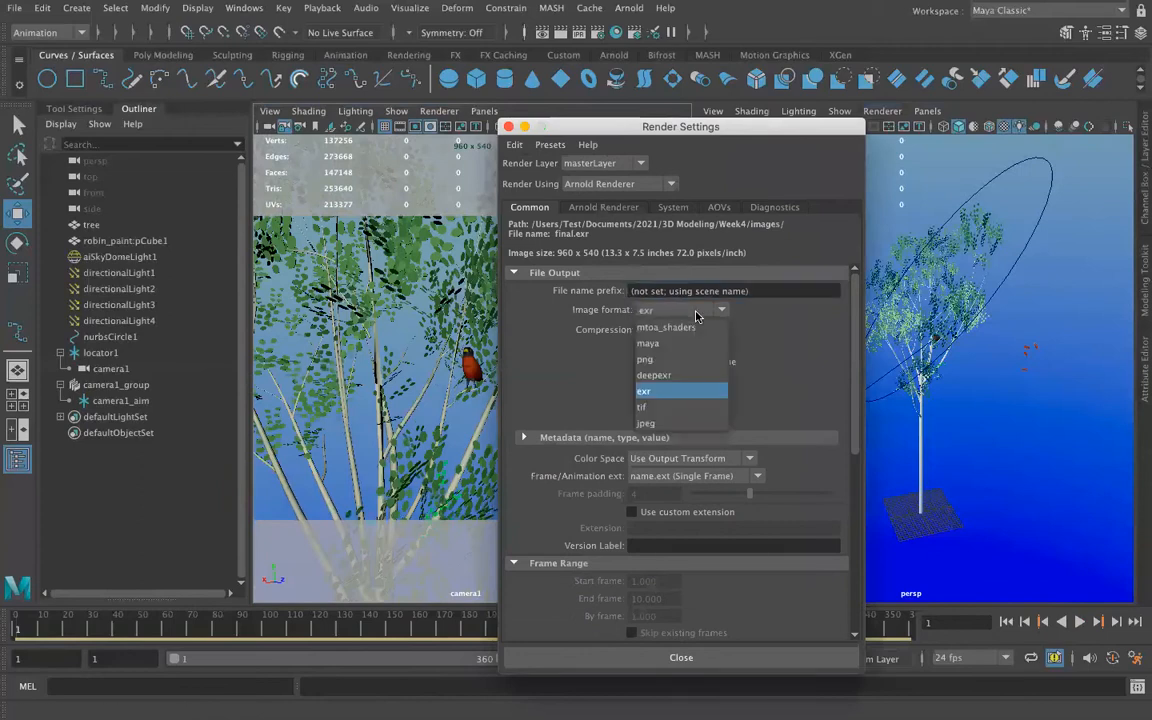
pyautogui.click(680, 423)
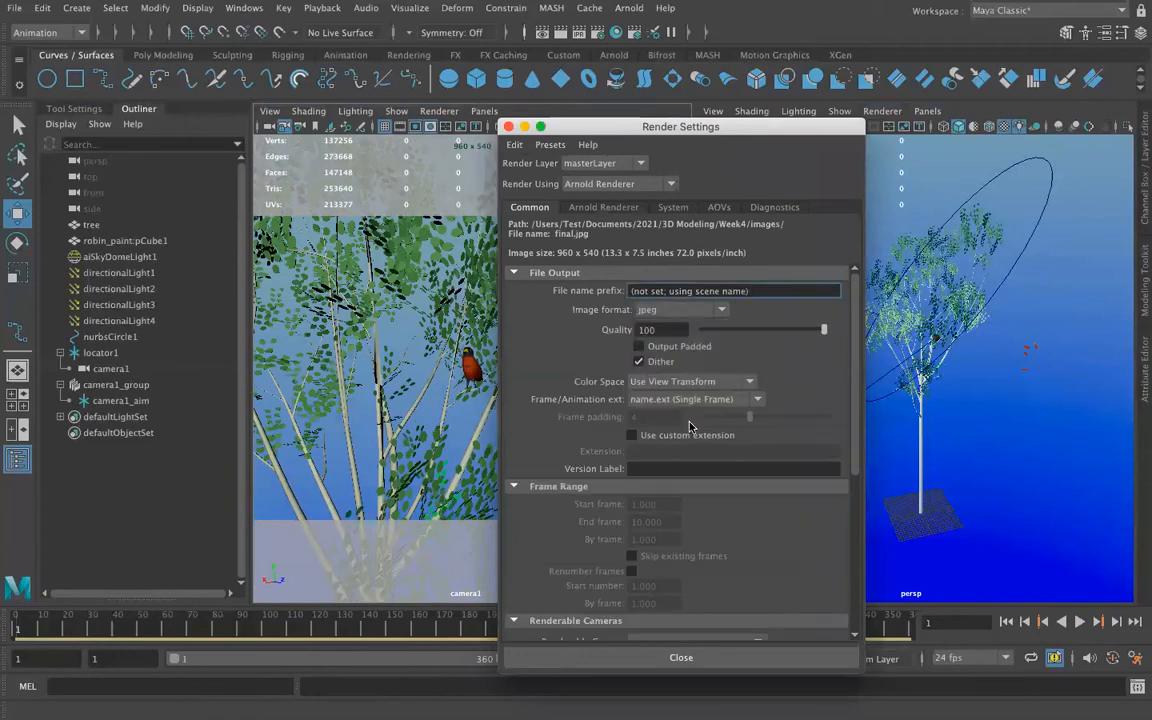
pyautogui.moveTo(776, 291); pyautogui.dragTo(579, 256)
pyautogui.write('final')
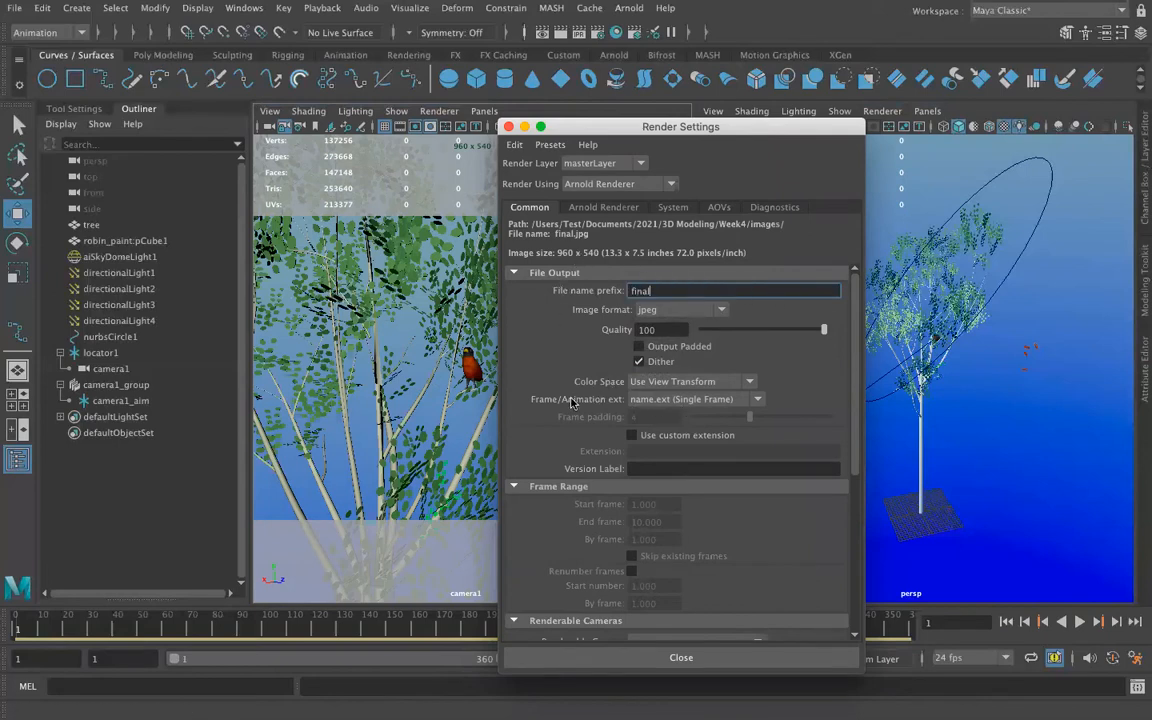
# Step: Number the output files with the name_#.ext pattern and set the render range's end frame to 360
pyautogui.click(673, 400)
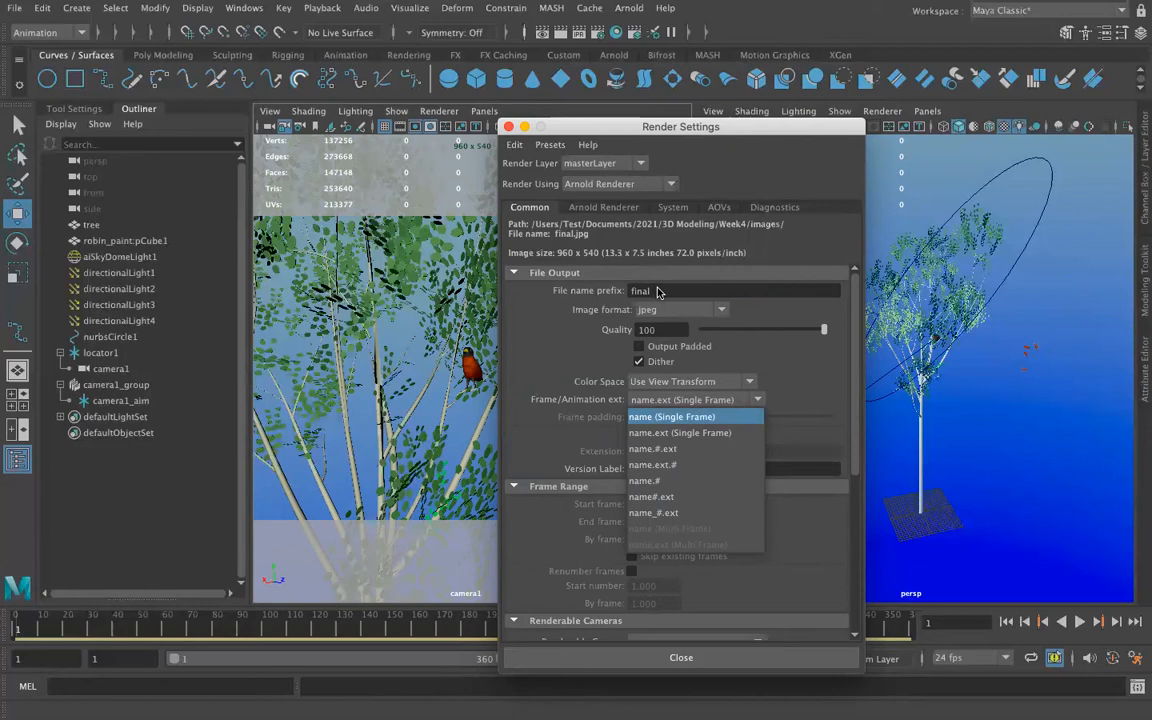
pyautogui.click(715, 512)
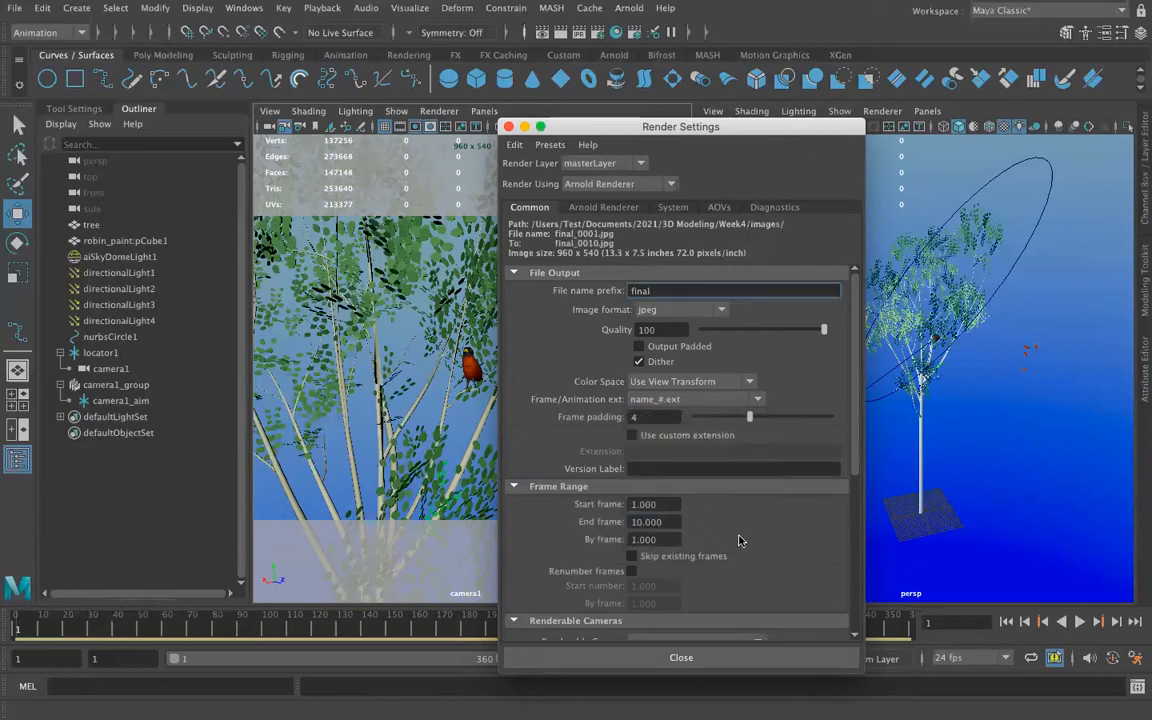
pyautogui.scroll(-3, 670, 475)
pyautogui.click(663, 430)
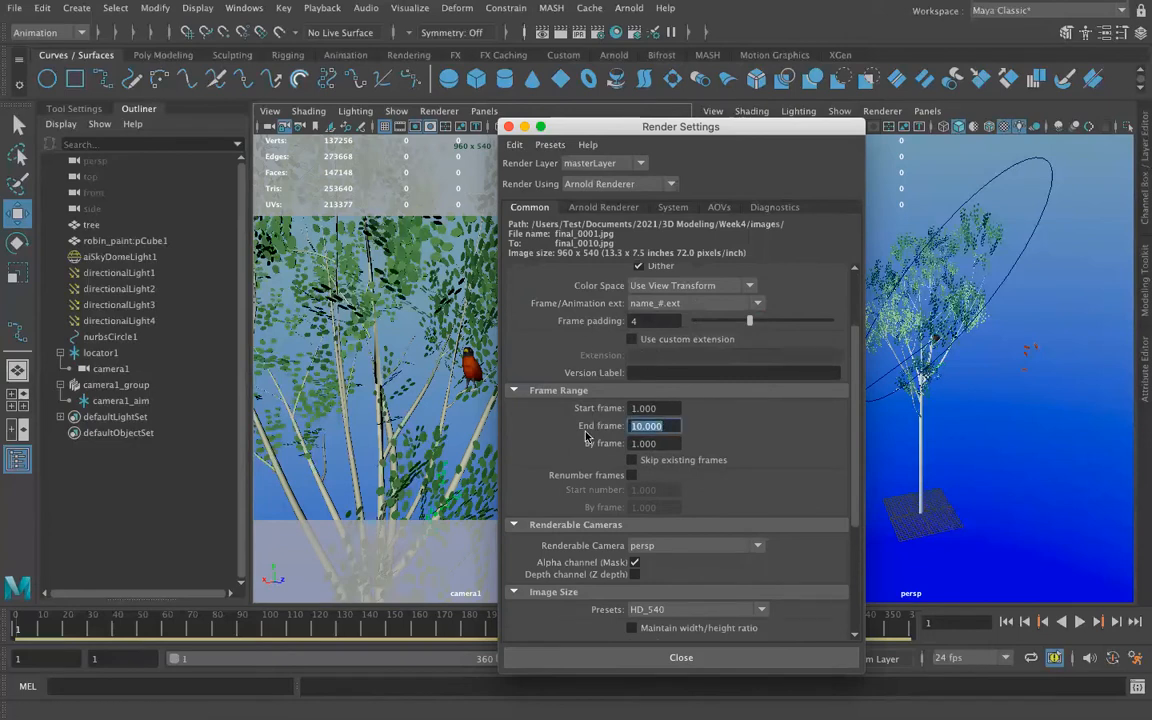
pyautogui.write('360')
# Step: Make camera1 the renderable camera with the HD_720 image size preset, and close the render settings
pyautogui.scroll(-3, 747, 445)
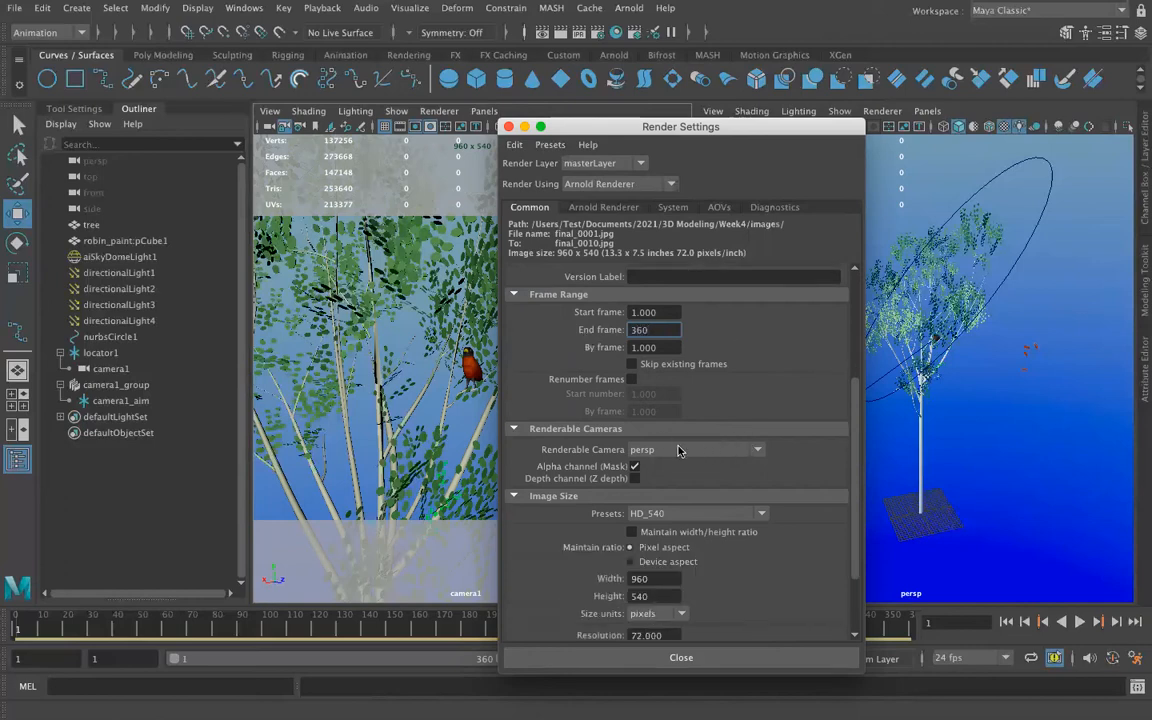
pyautogui.click(718, 449)
pyautogui.click(674, 487)
pyautogui.scroll(-3, 692, 499)
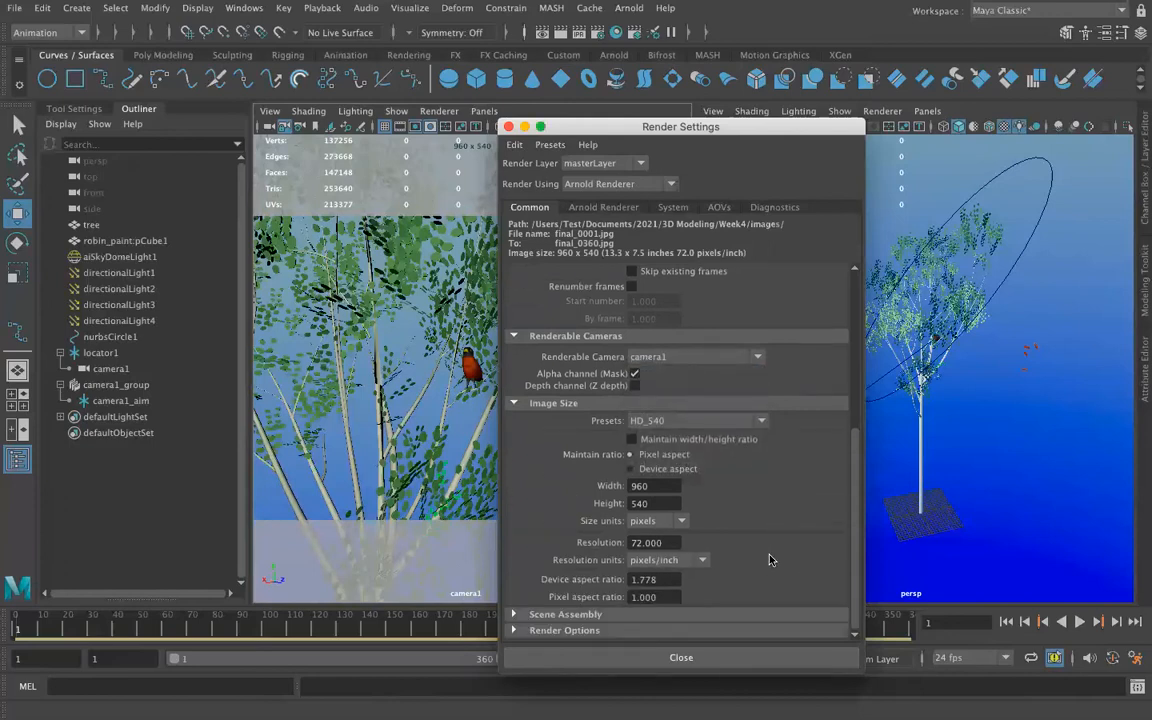
pyautogui.click(652, 420)
pyautogui.scroll(-3, 695, 540)
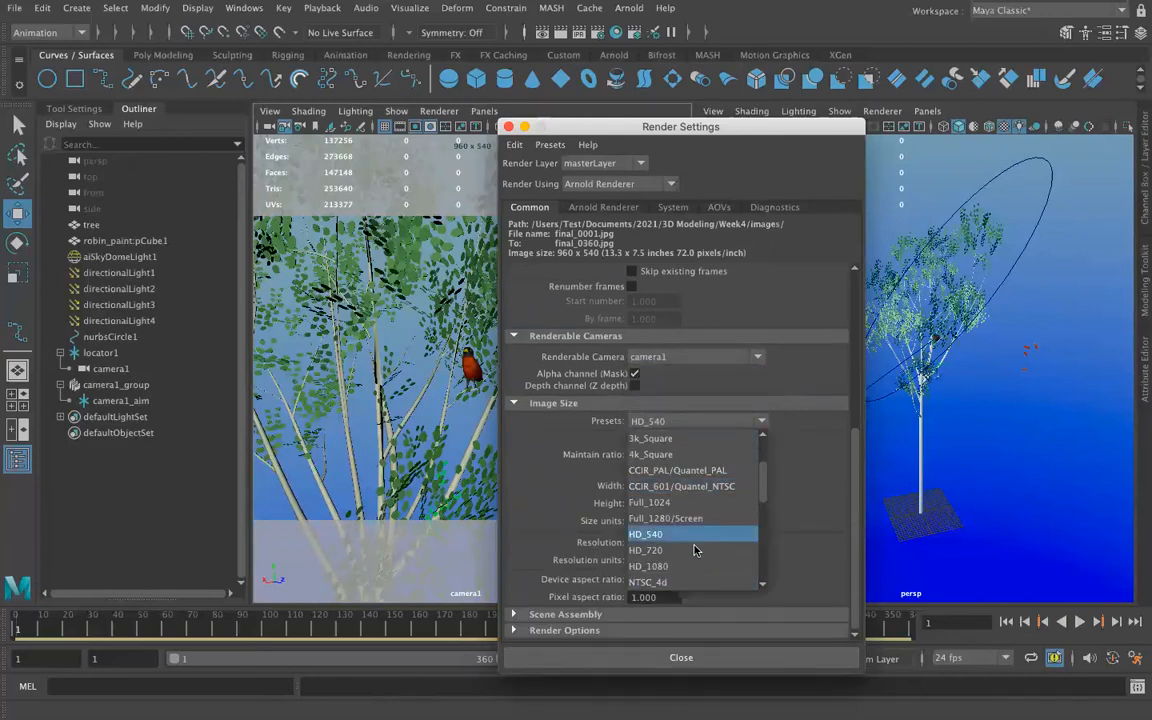
pyautogui.click(690, 550)
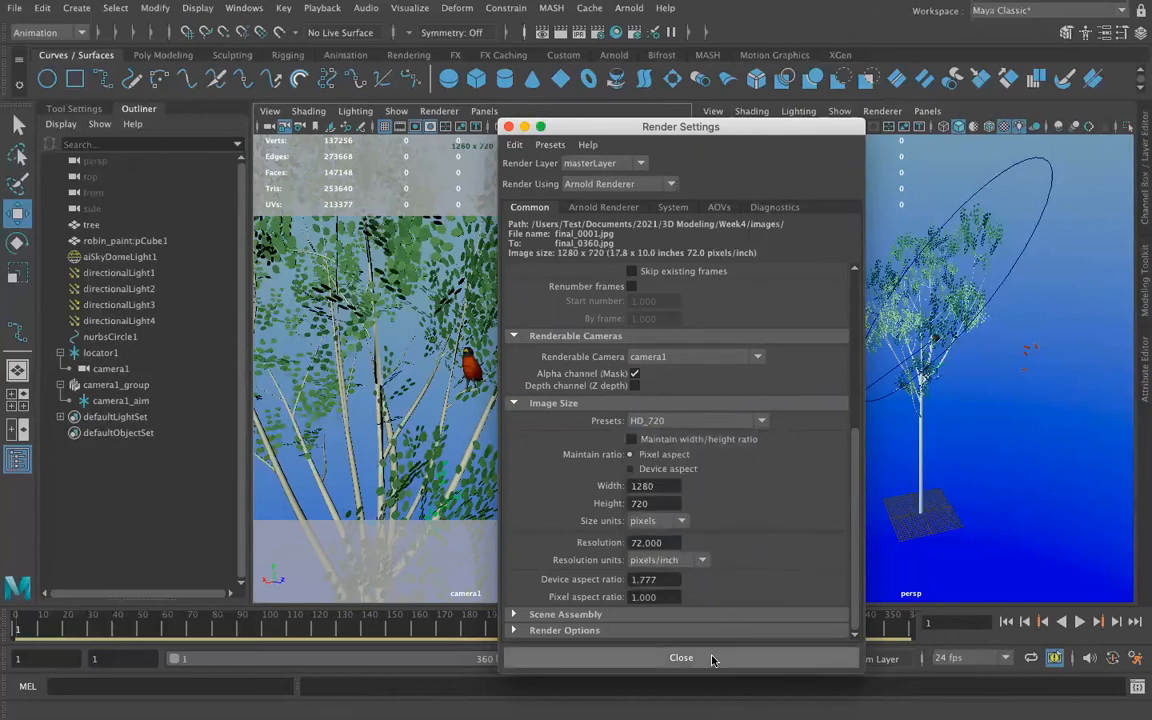
pyautogui.click(603, 207)
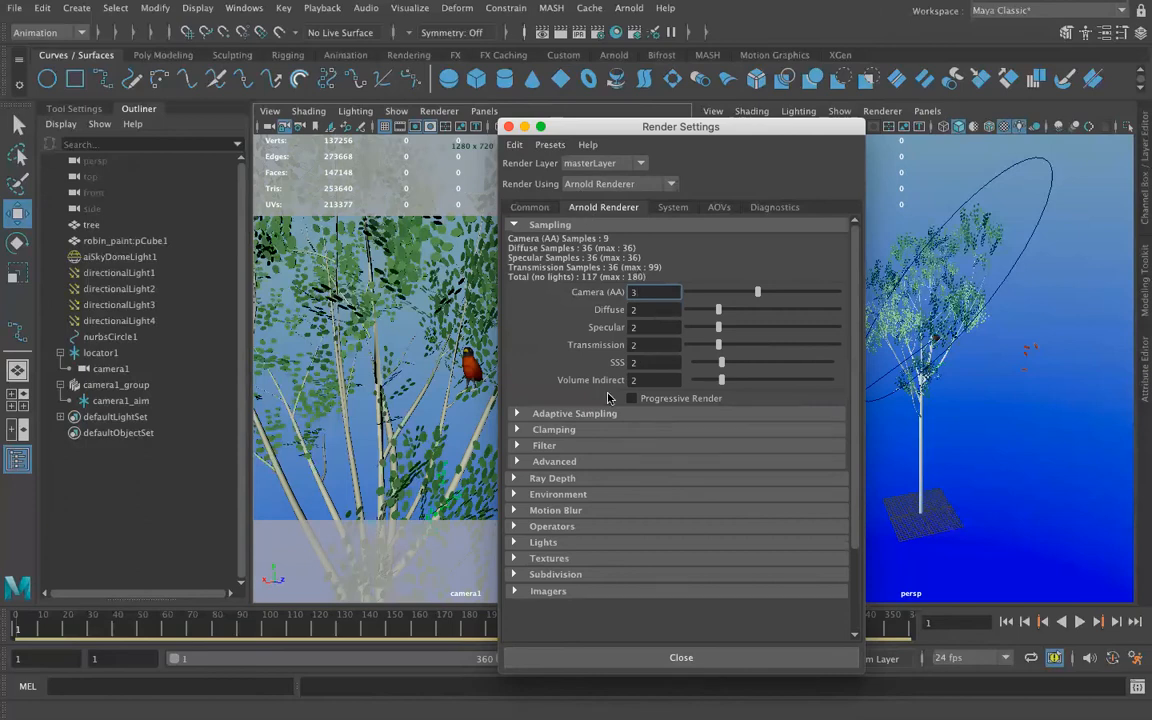
pyautogui.click(528, 209)
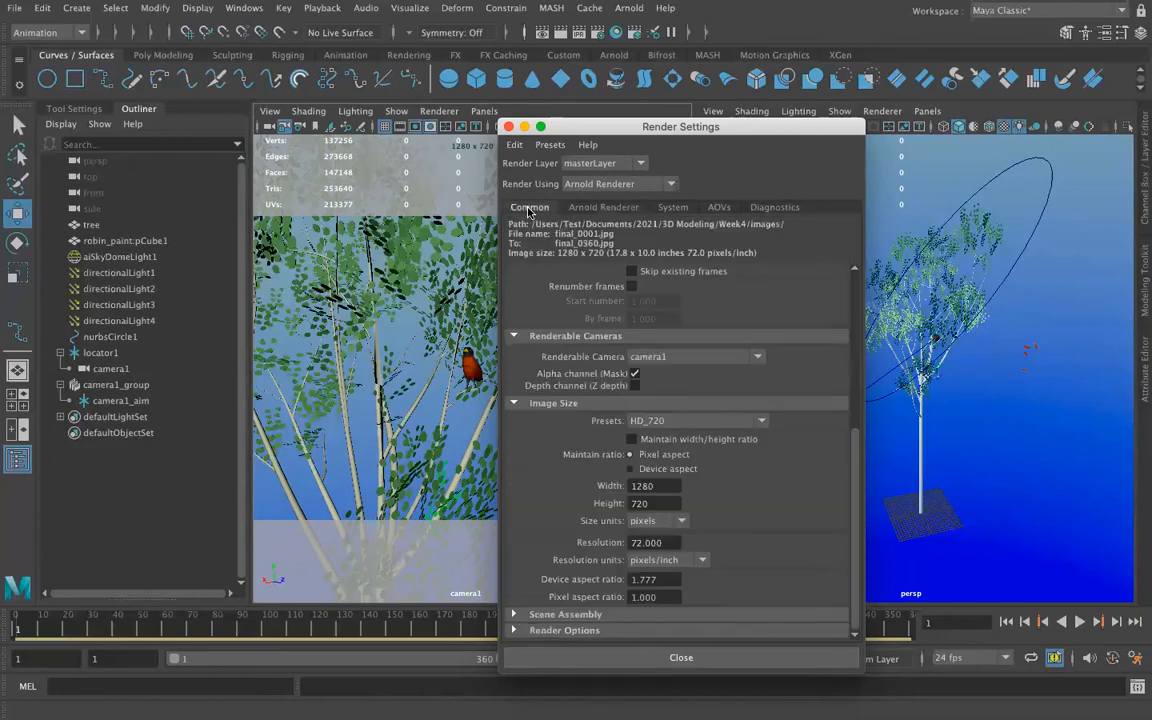
pyautogui.click(707, 658)
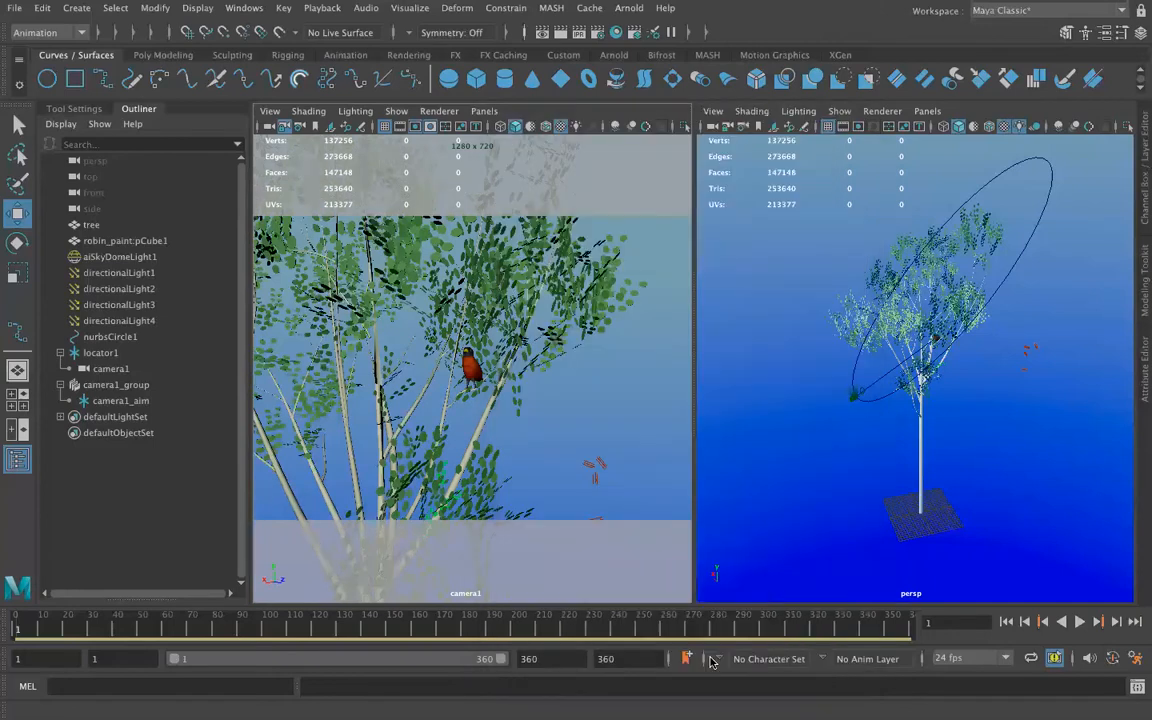
# Step: Render a test image of the current frame through camera1 in the Render View
pyautogui.click(542, 33)
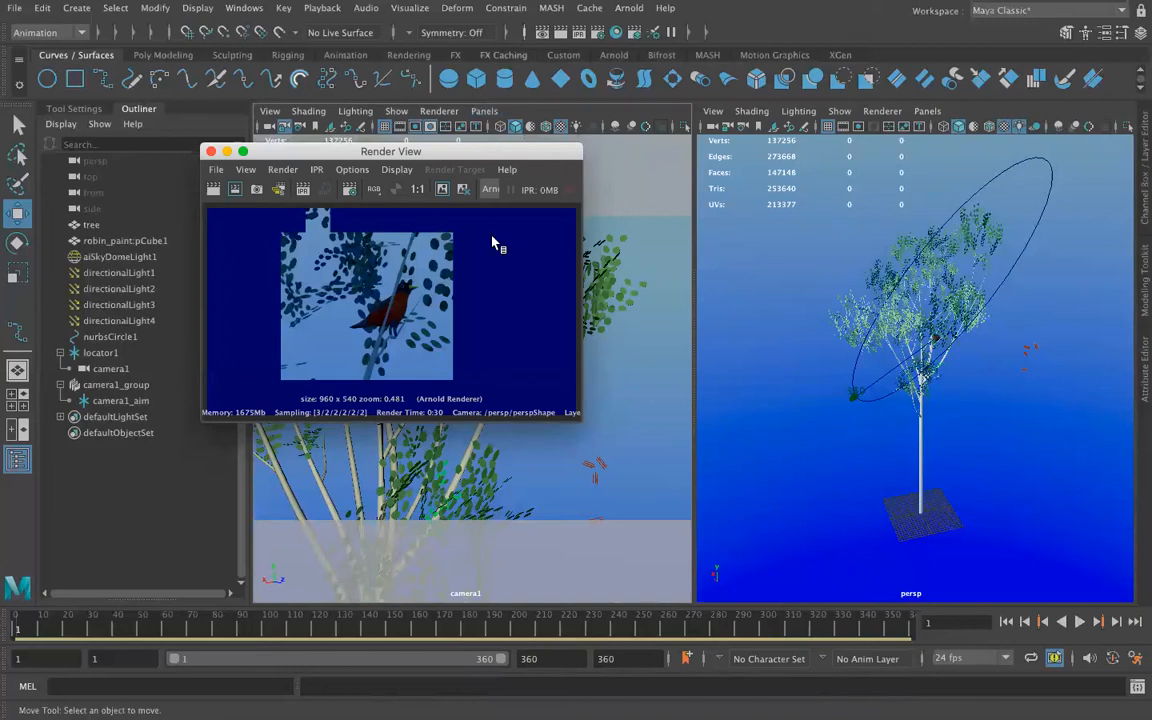
pyautogui.click(284, 170)
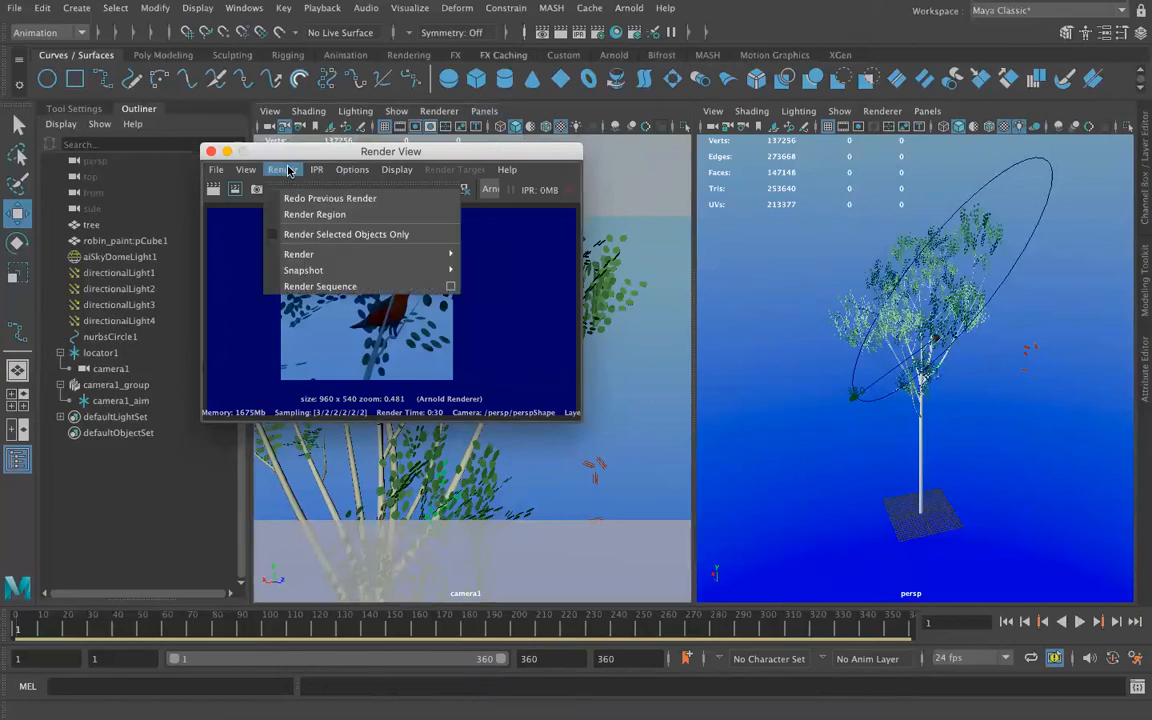
pyautogui.moveTo(298, 254)
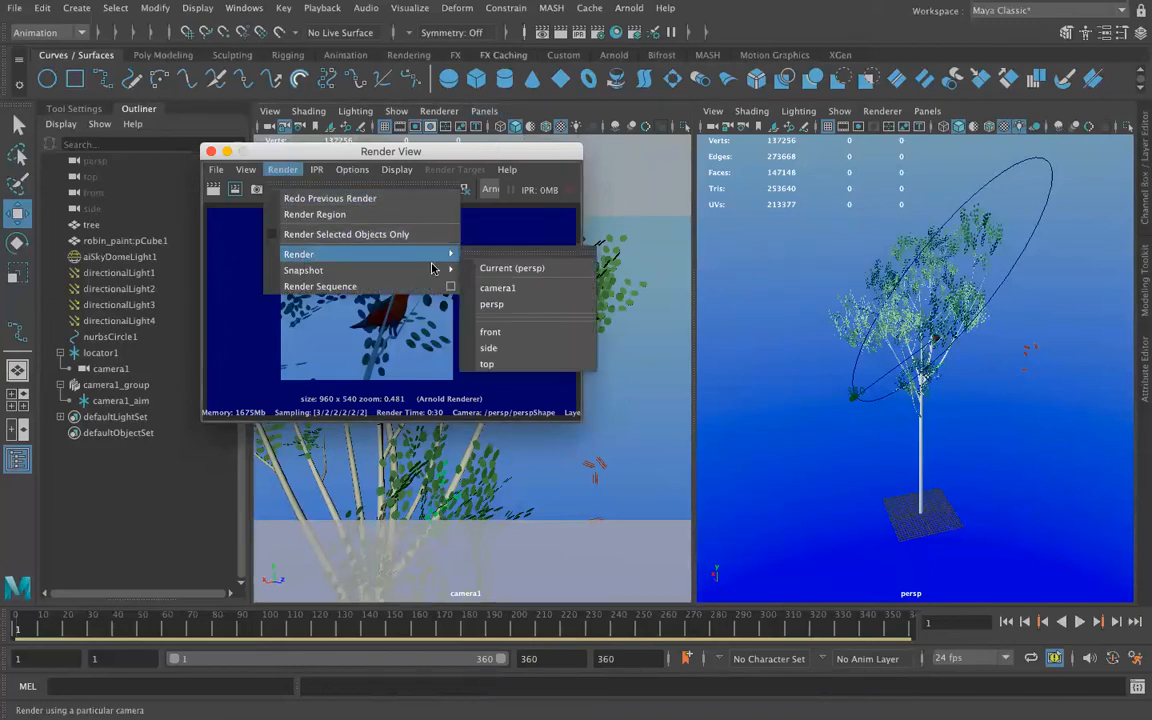
pyautogui.click(530, 289)
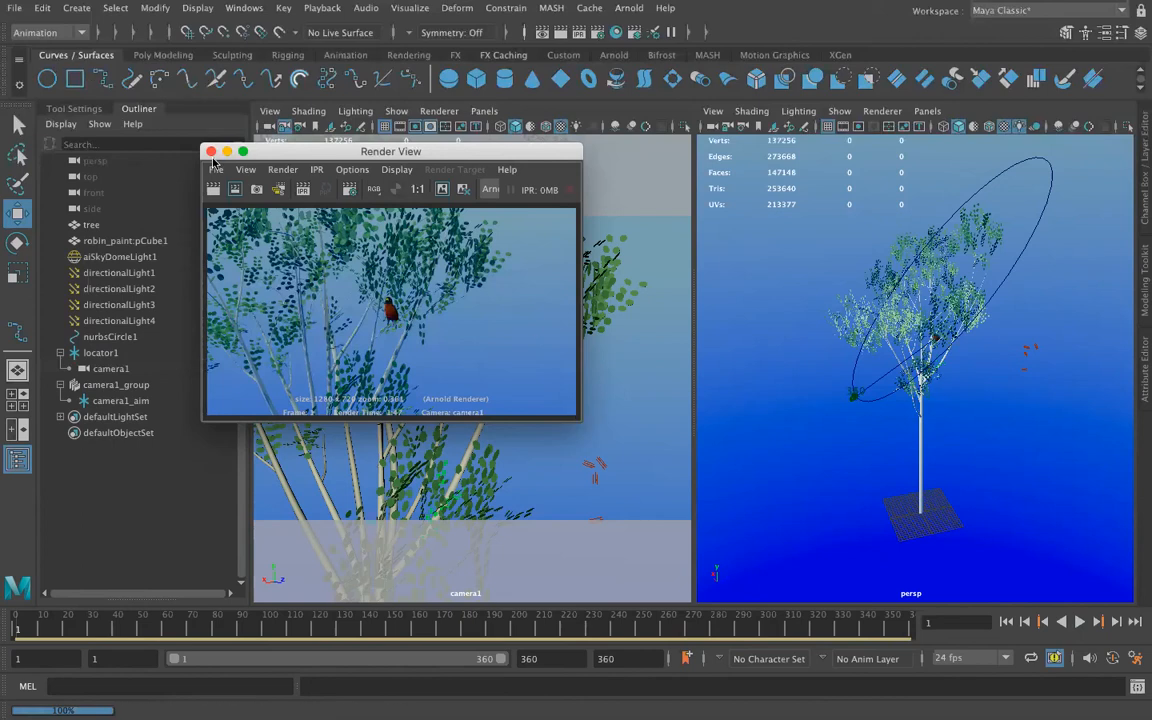
# Step: Enlarge and reposition the Render View window, and start rendering the full animation sequence
pyautogui.moveTo(573, 424); pyautogui.dragTo(789, 589)
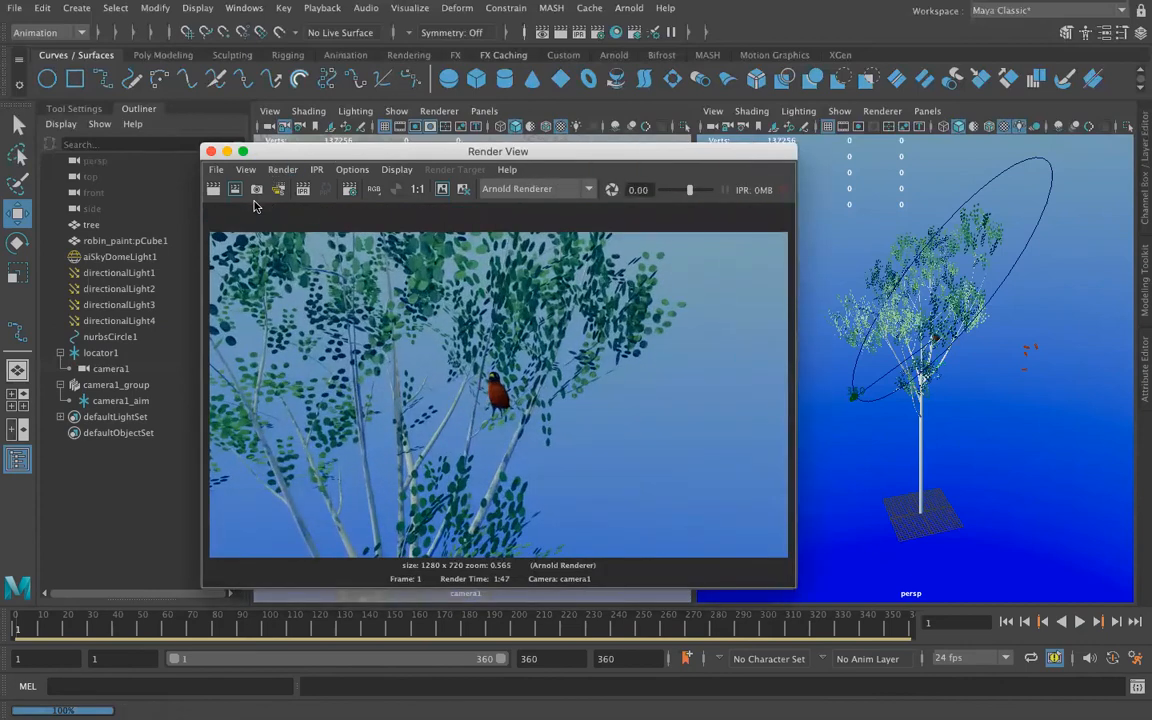
pyautogui.moveTo(306, 150); pyautogui.dragTo(297, 108)
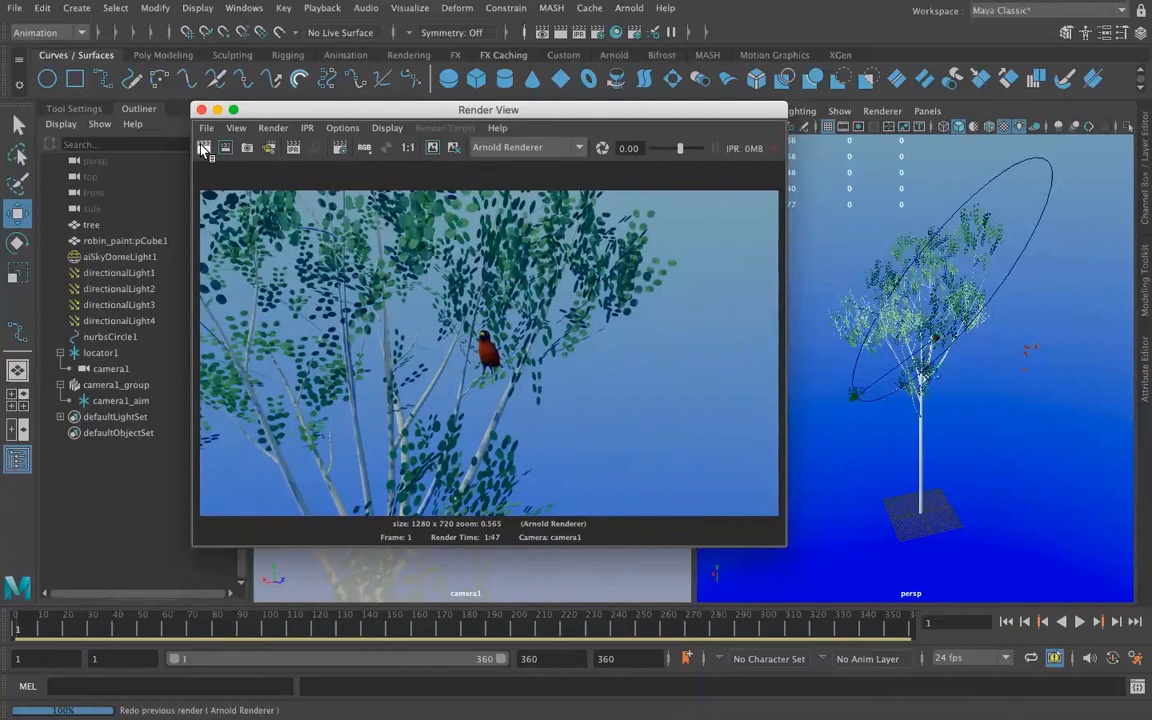
pyautogui.click(270, 149)
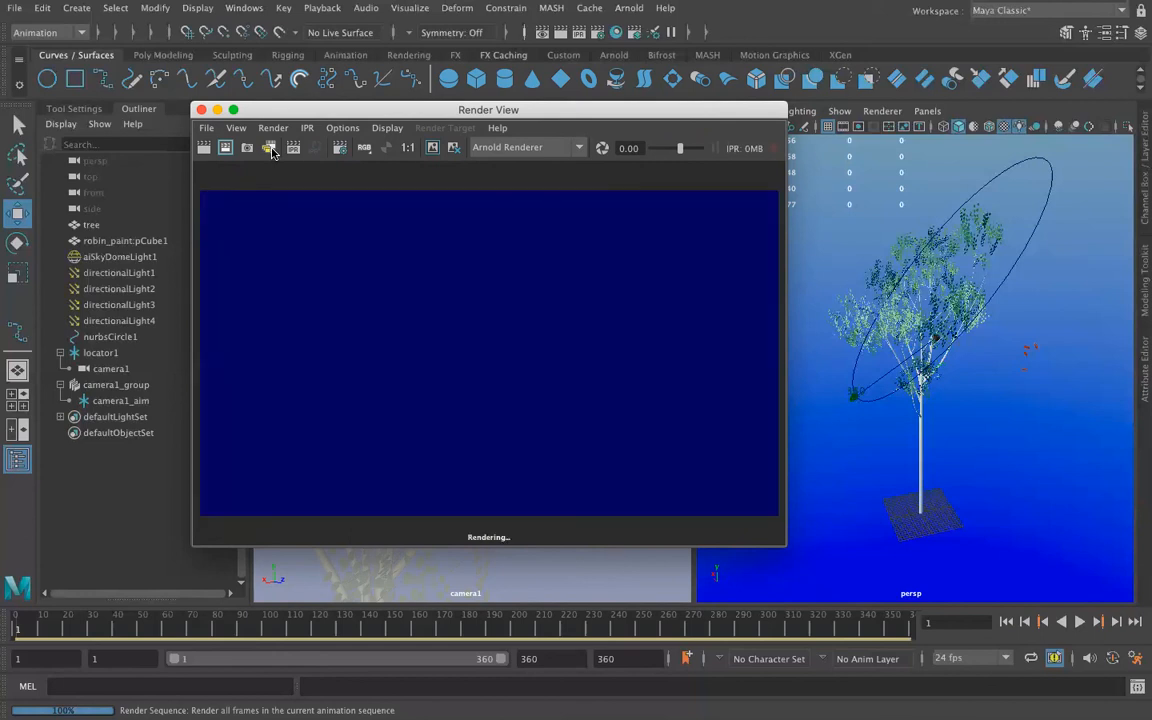